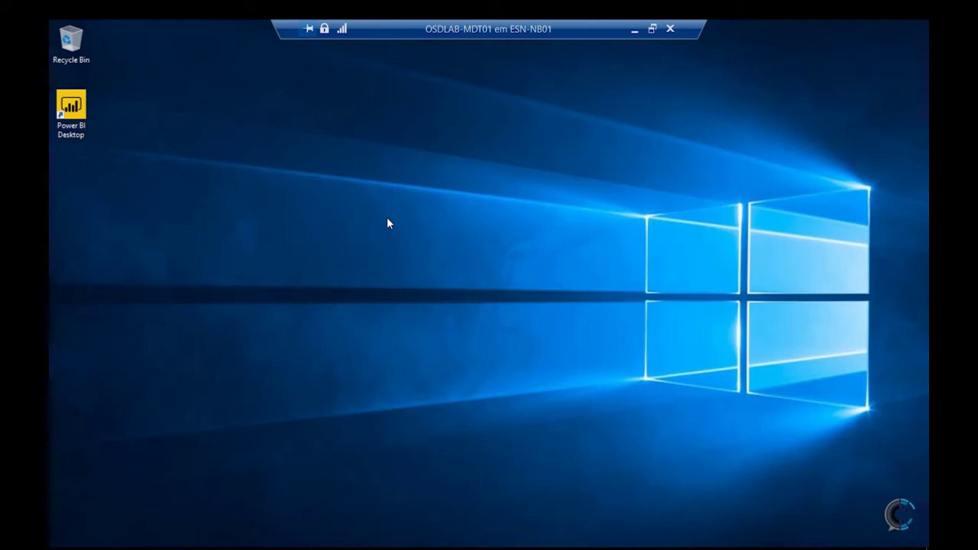
Step: Launch Deployment Workbench from its Start menu tile
left_click(66, 548)
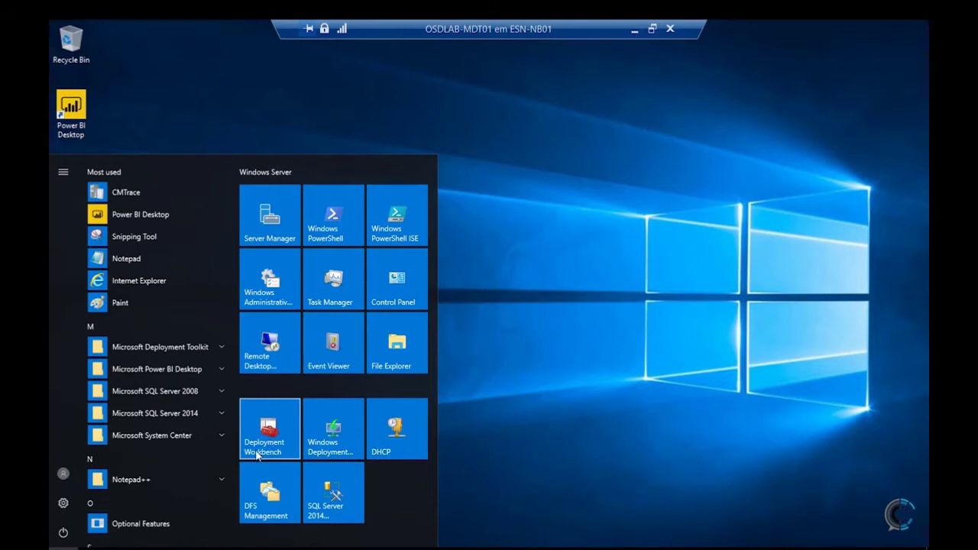
left_click(275, 452)
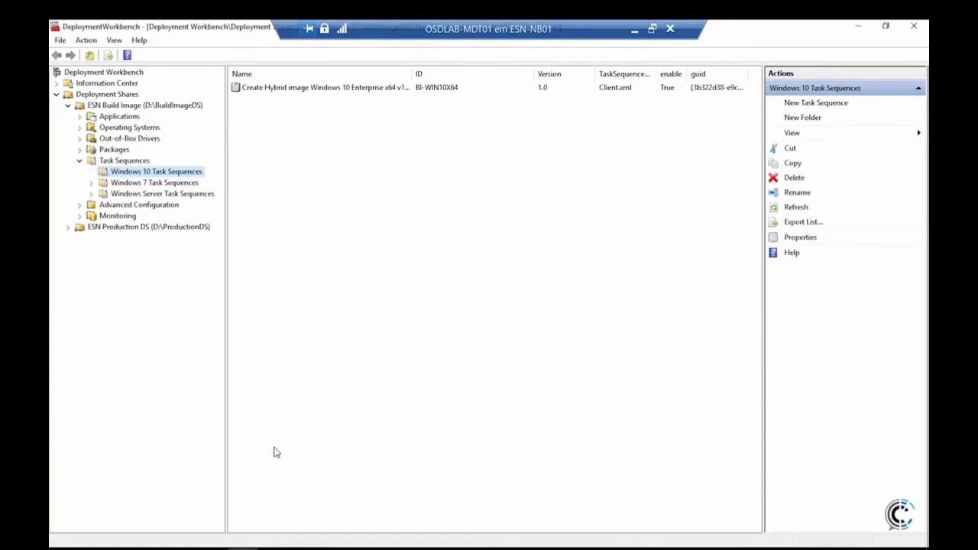
Step: Select the ESN Production DS share and magnify the navigation tree with ZoomIt
left_click(103, 107)
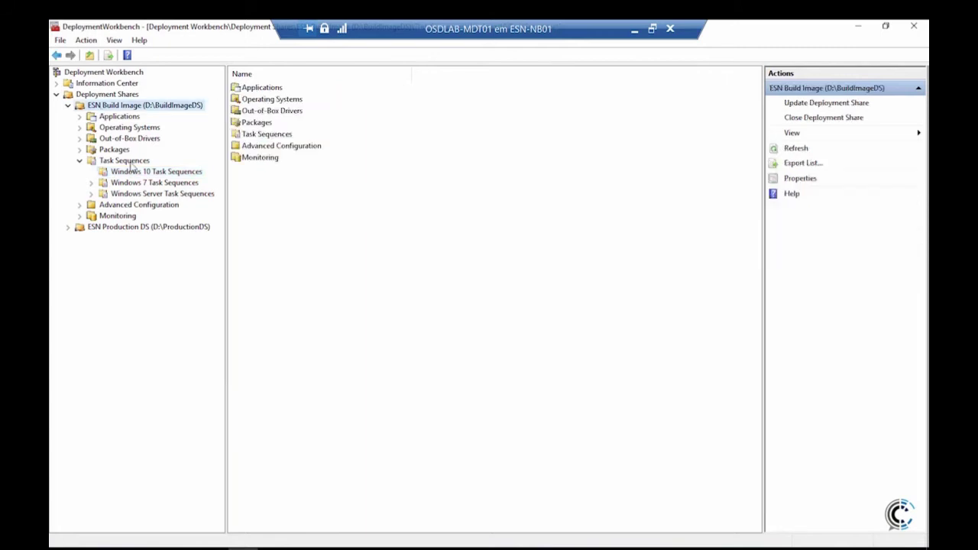
left_click(138, 228)
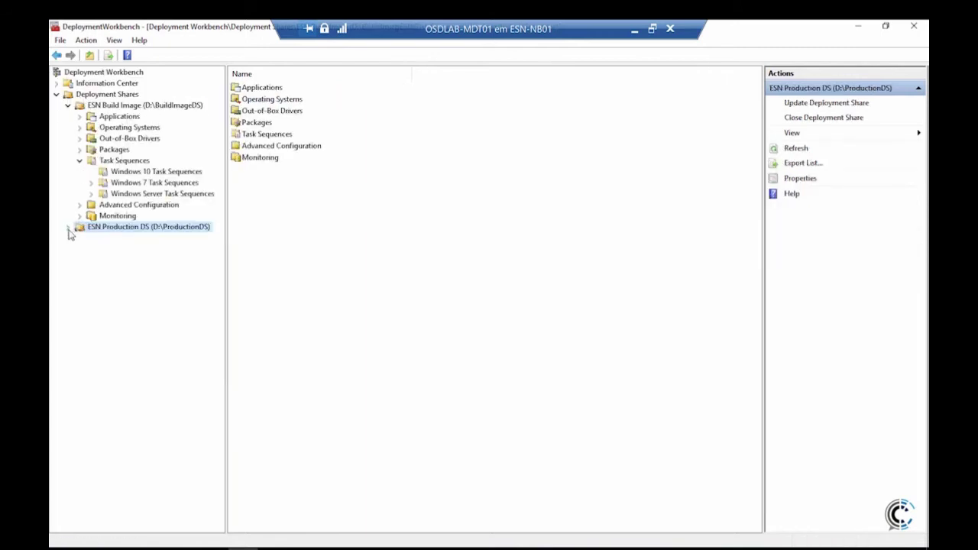
key("super+r")
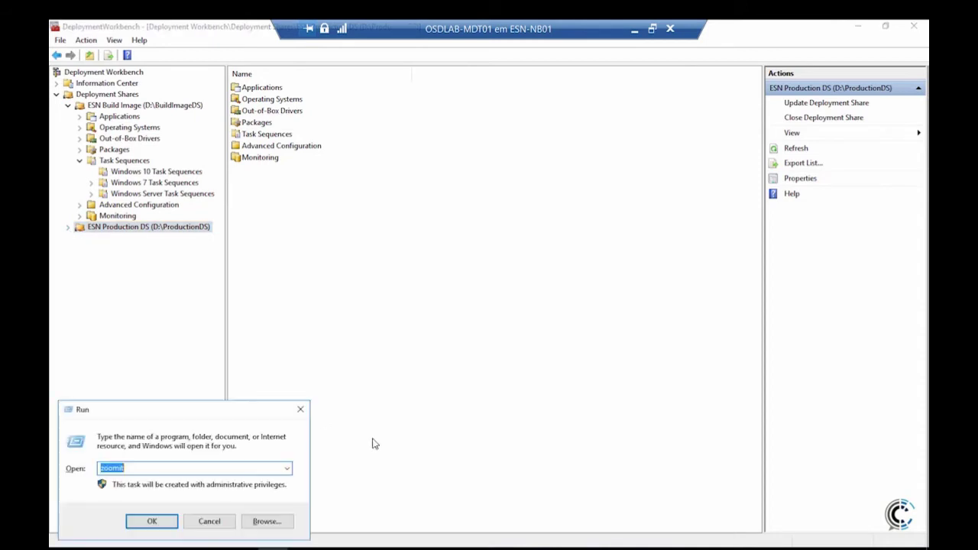
key("Return")
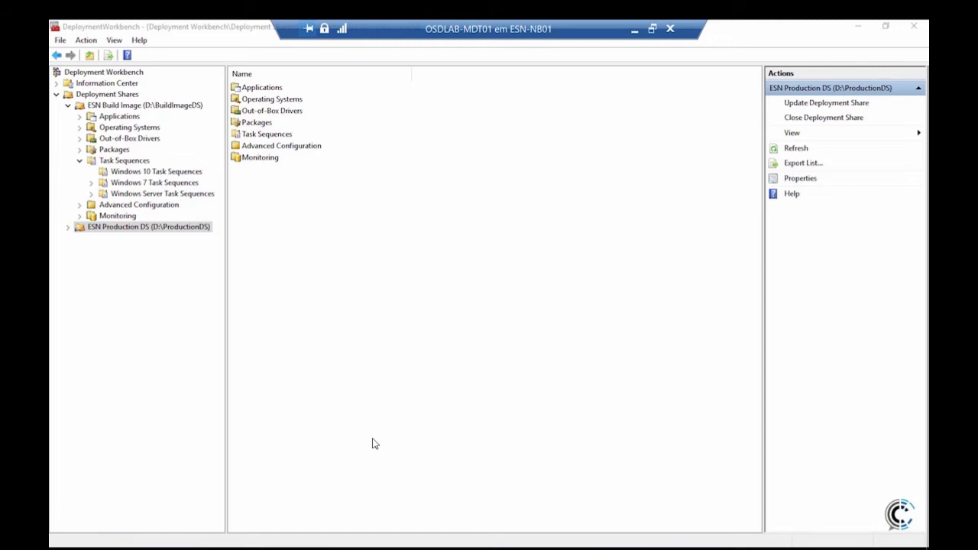
key("ctrl+1")
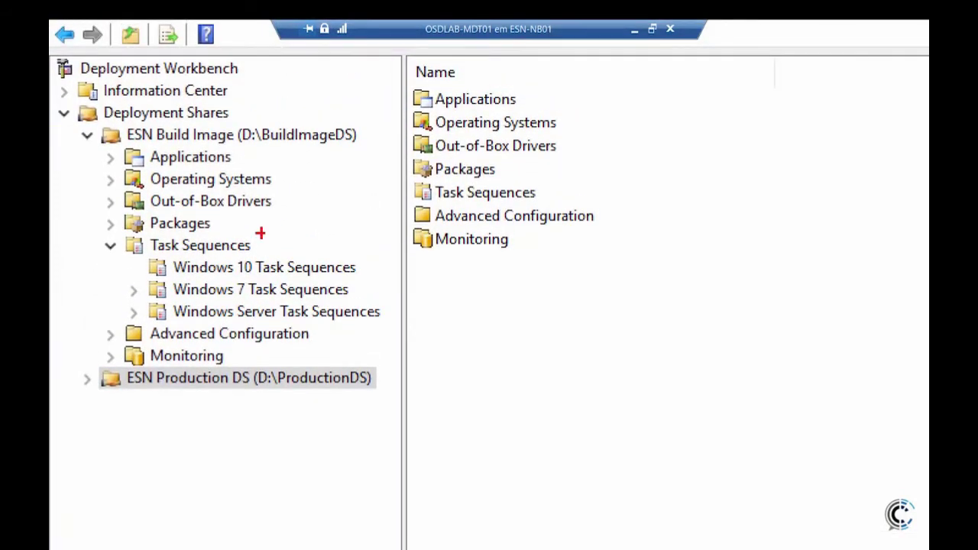
Step: Annotate ESN Build Image, Applications, Out-of-Box Drivers, Packages and Task Sequences, then clear the annotations
left_click_drag(366, 131, 431, 105, "ctrl+shift")
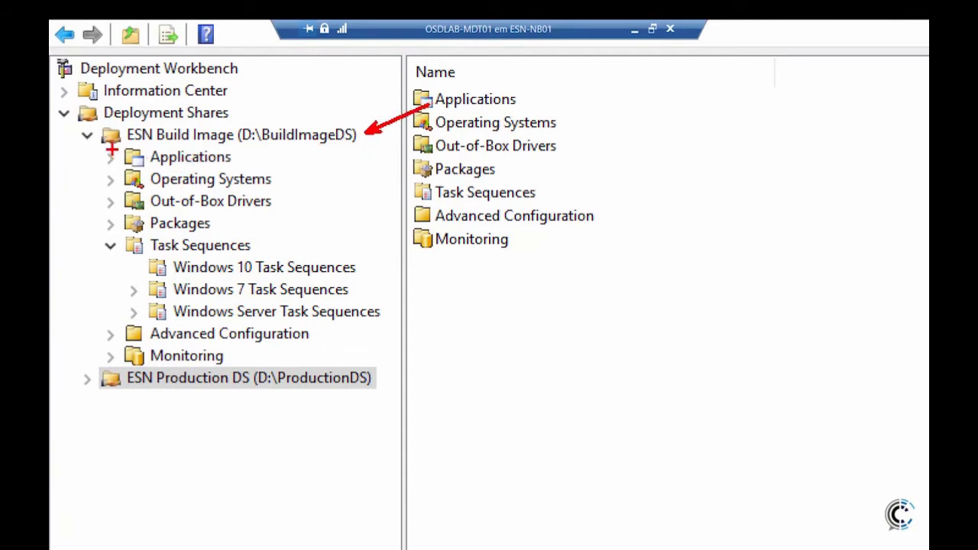
mouse_move(109, 147)
left_mouse_down("ctrl")
mouse_move(267, 170)
mouse_move(97, 167)
left_mouse_up("ctrl")
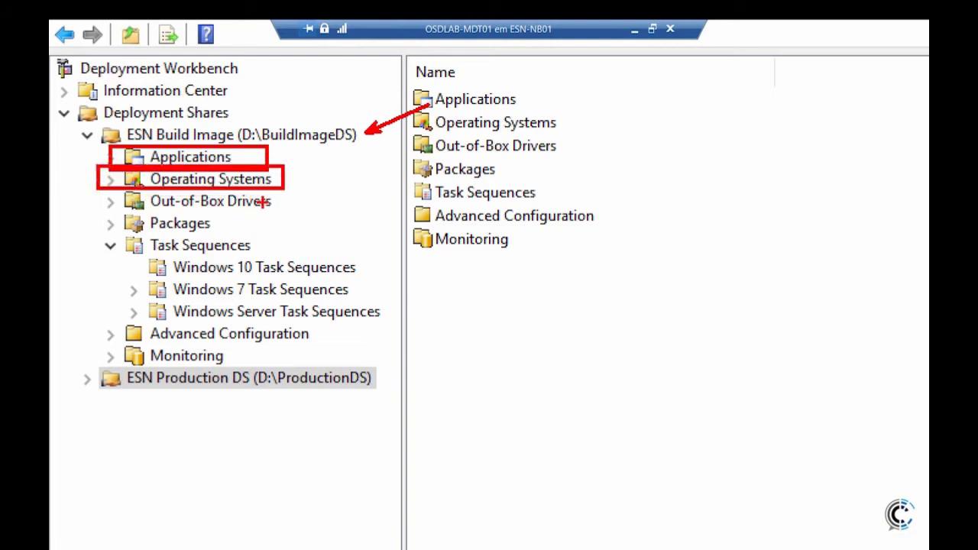
left_click_drag(287, 201, 339, 184, "ctrl+shift")
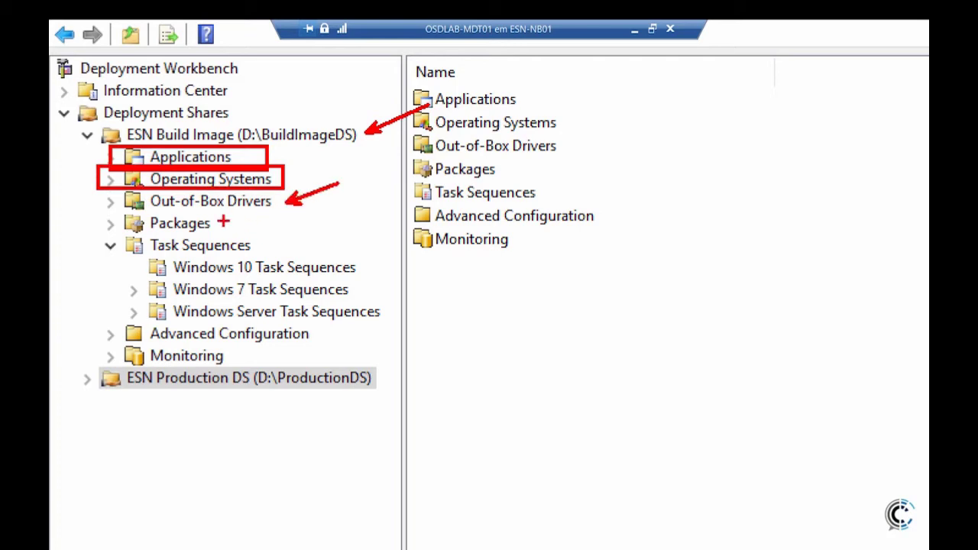
left_click_drag(221, 223, 265, 214, "ctrl+shift")
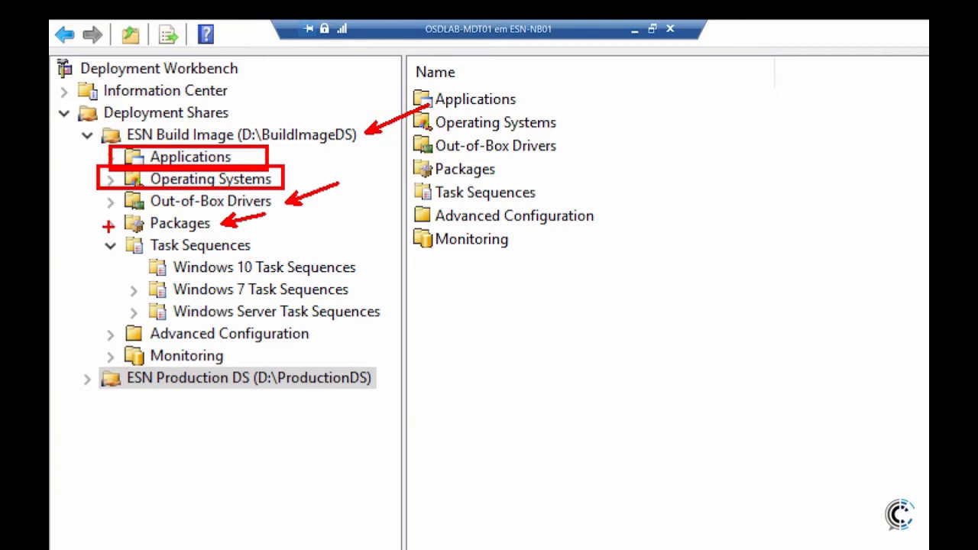
mouse_move(99, 234)
left_mouse_down("ctrl")
mouse_move(146, 314)
mouse_move(399, 329)
left_mouse_up("ctrl")
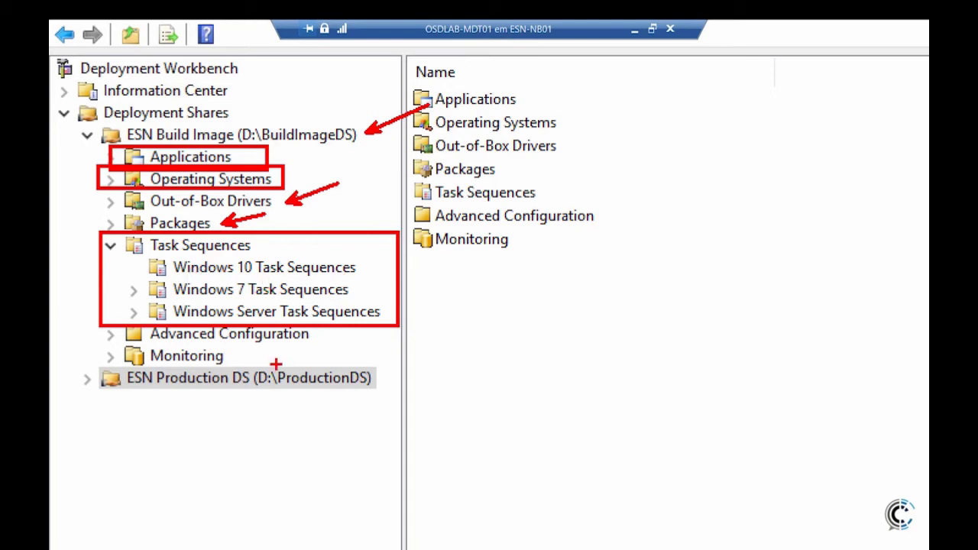
key("Escape")
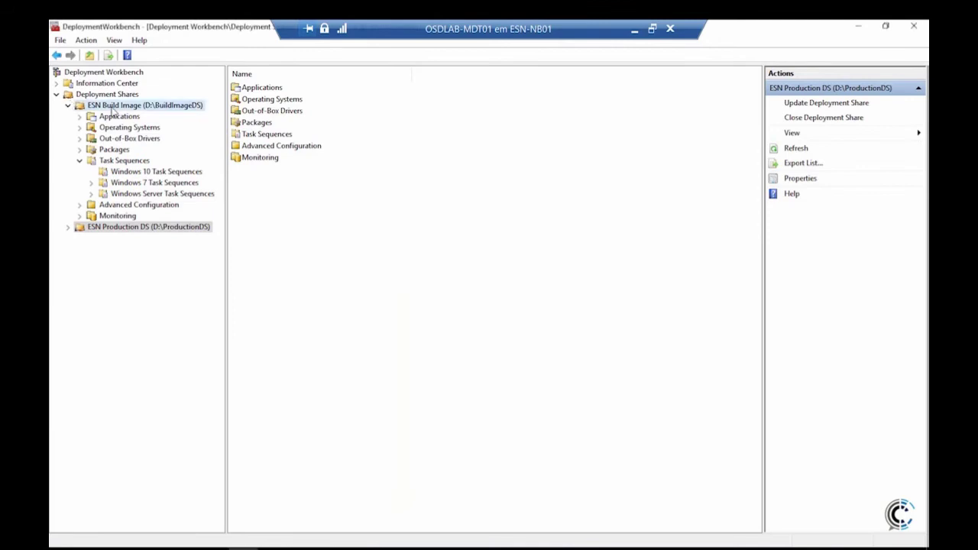
Step: Collapse ESN Build Image and expand ESN Production DS down to Windows 10 Task Sequences
left_click(113, 106)
left_click(68, 105)
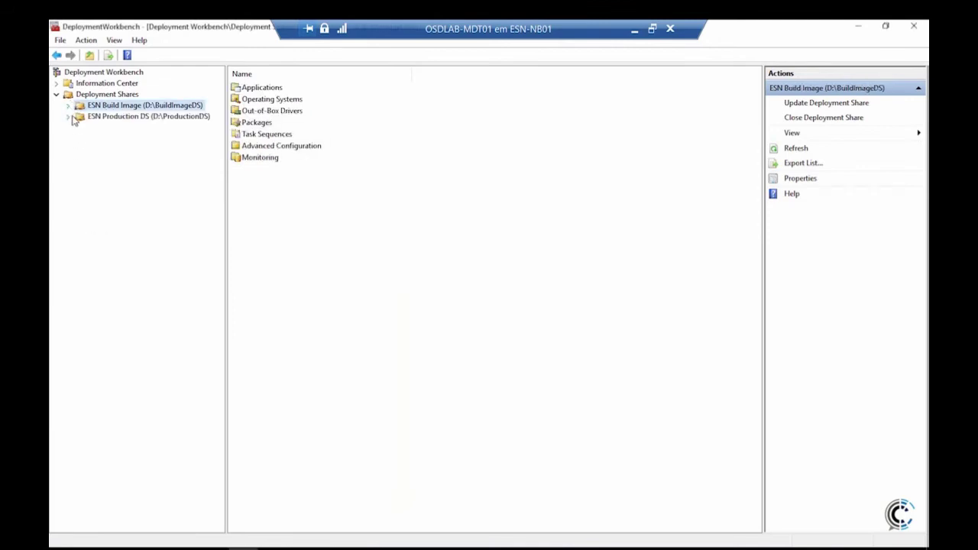
left_click(69, 117)
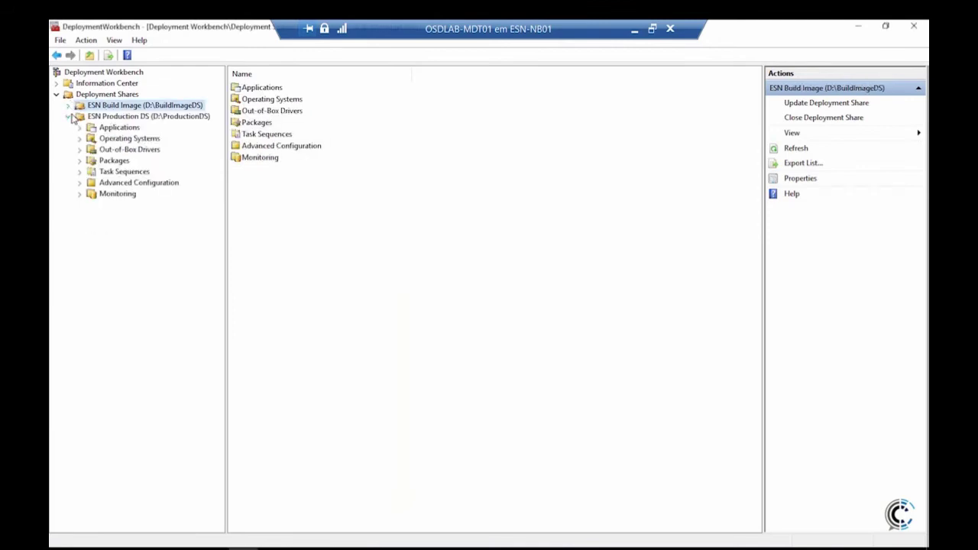
double_click(89, 174)
left_click(132, 184)
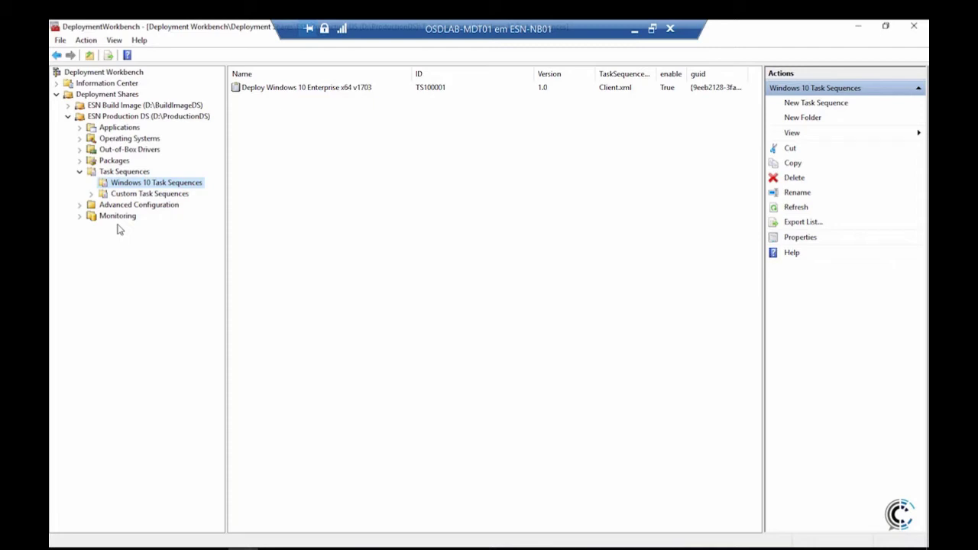
Step: Open Custom Task Sequences and widen the TaskSequenceTemplate column to reveal Custom.xml
left_click(139, 195)
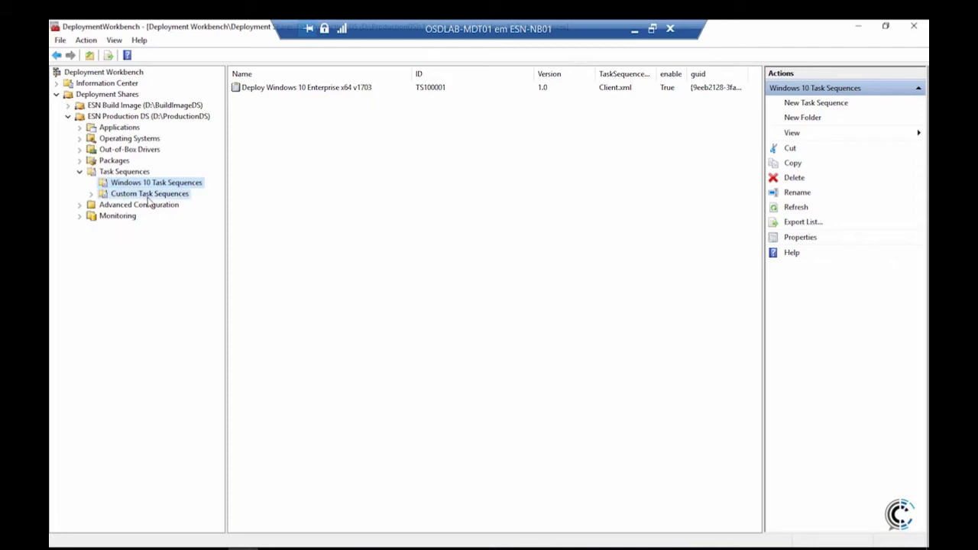
left_click(288, 91)
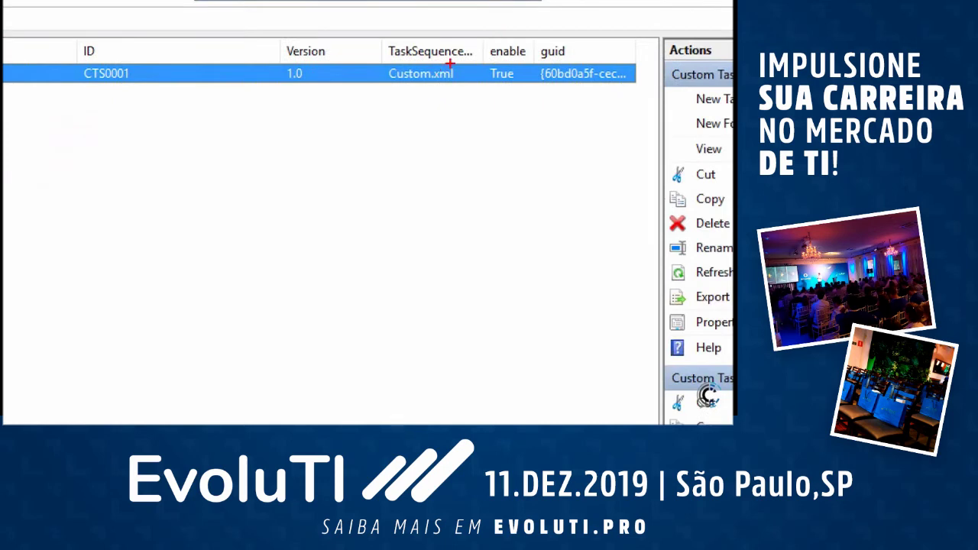
left_click_drag(500, 30, 532, 30)
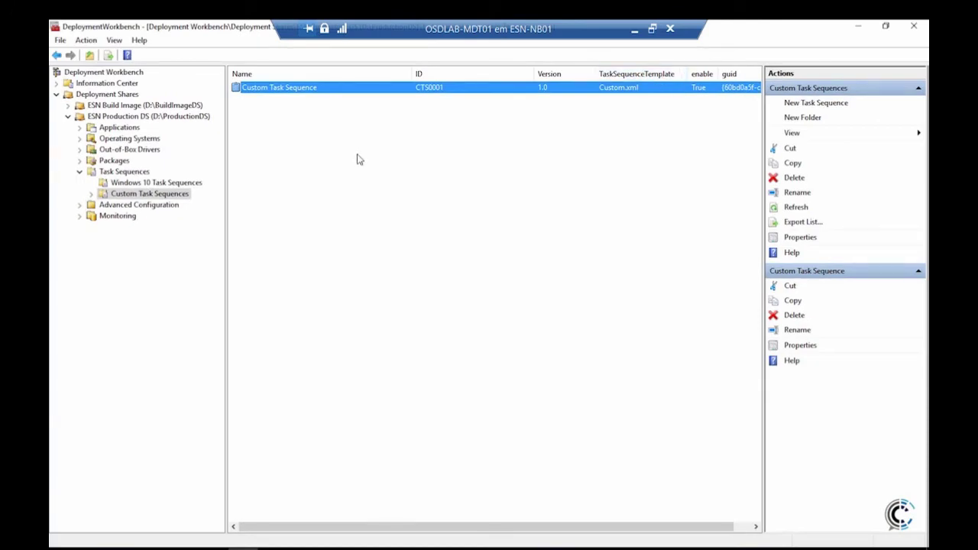
Step: Show Windows 10 Task Sequences with Version and TaskSequenceTemplate columns resized to reveal Client.xml
left_click(200, 184)
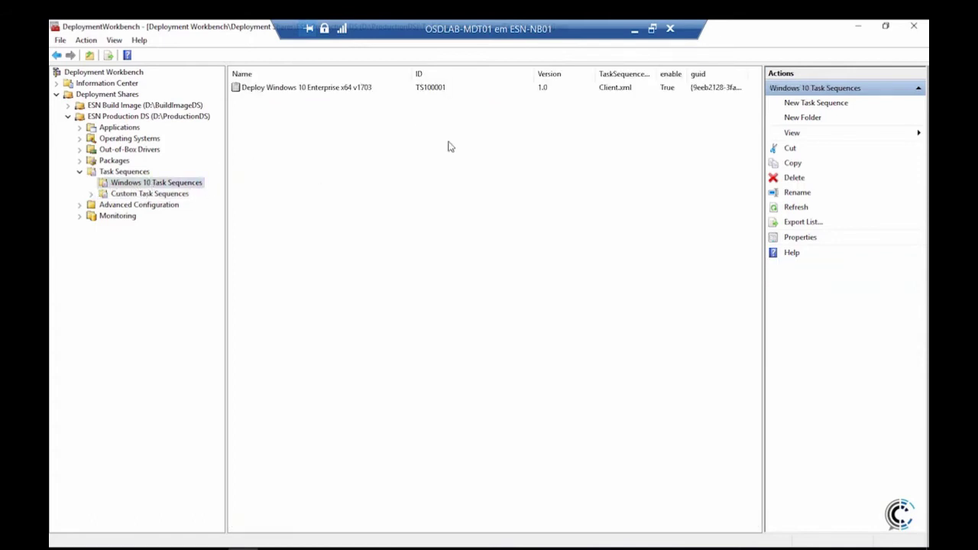
left_click_drag(655, 72, 675, 72)
left_click_drag(589, 72, 588, 72)
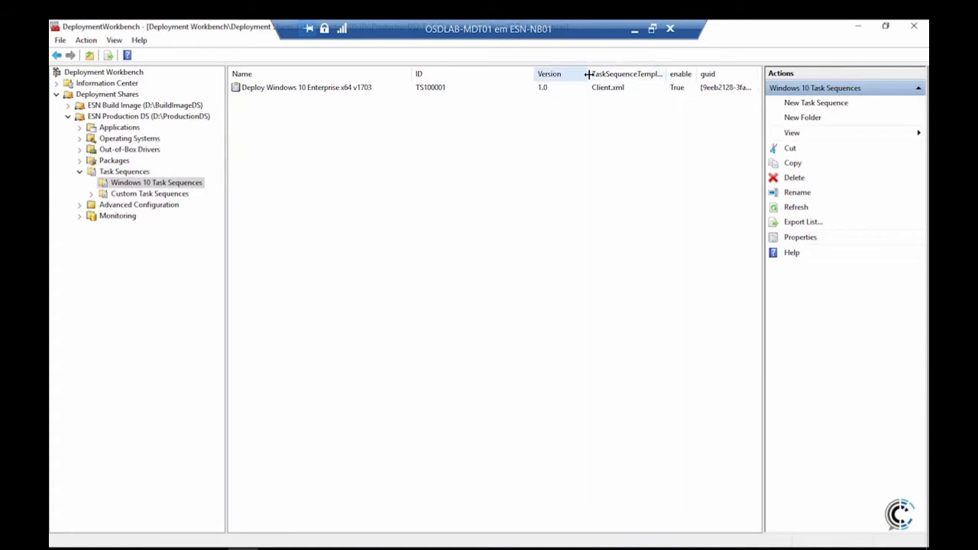
left_click_drag(672, 74, 682, 74)
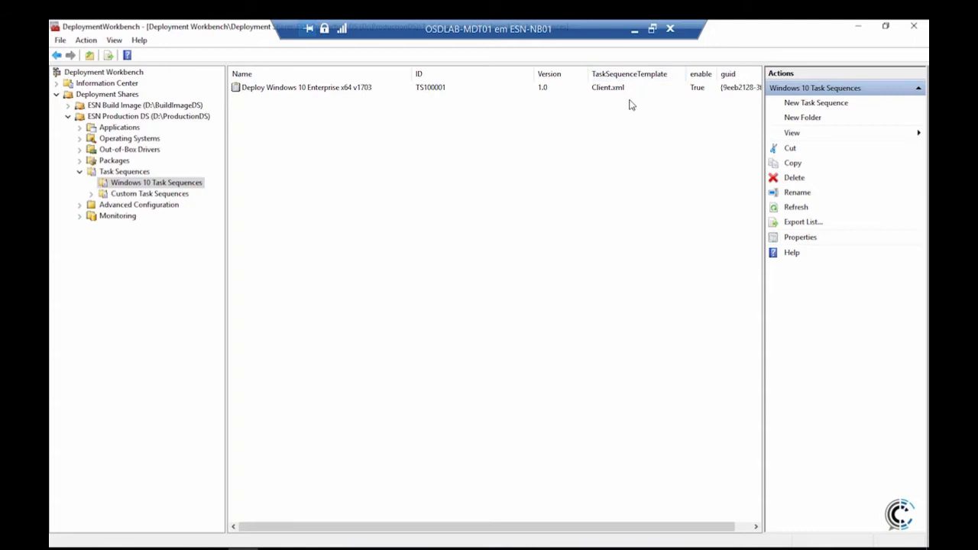
Step: Mark Client.xml with a ZoomIt arrow, zoom back out, and bring up File Explorer
key("super+plus")
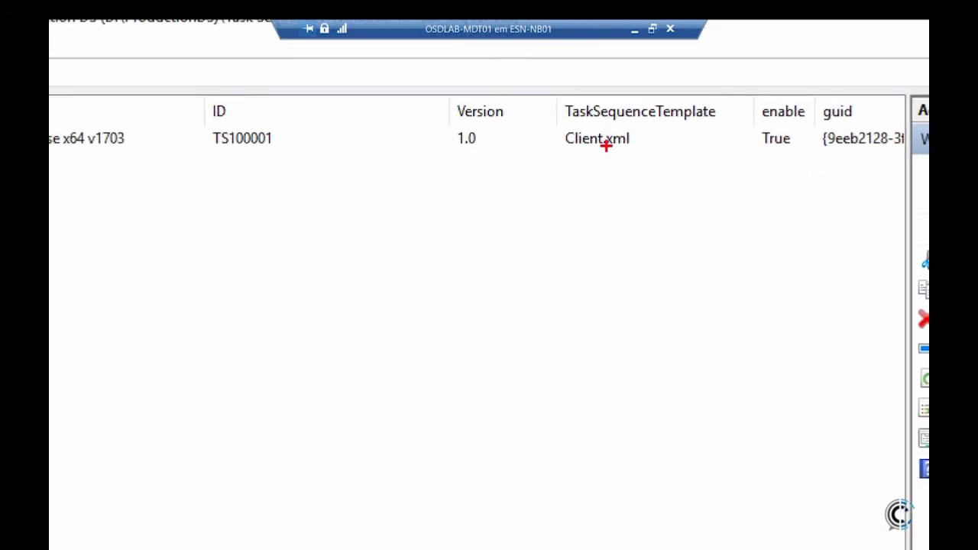
left_click_drag(590, 156, 516, 201)
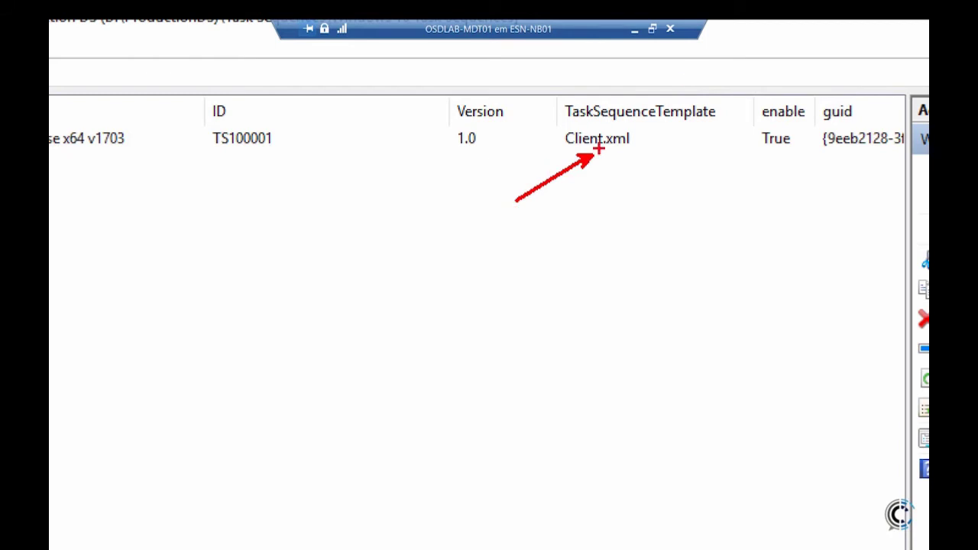
key("Escape")
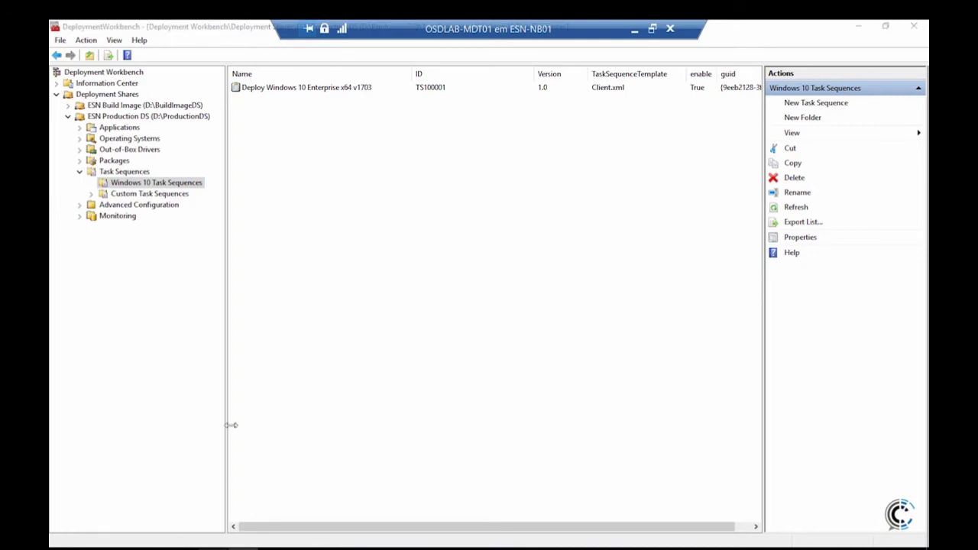
key("super+e")
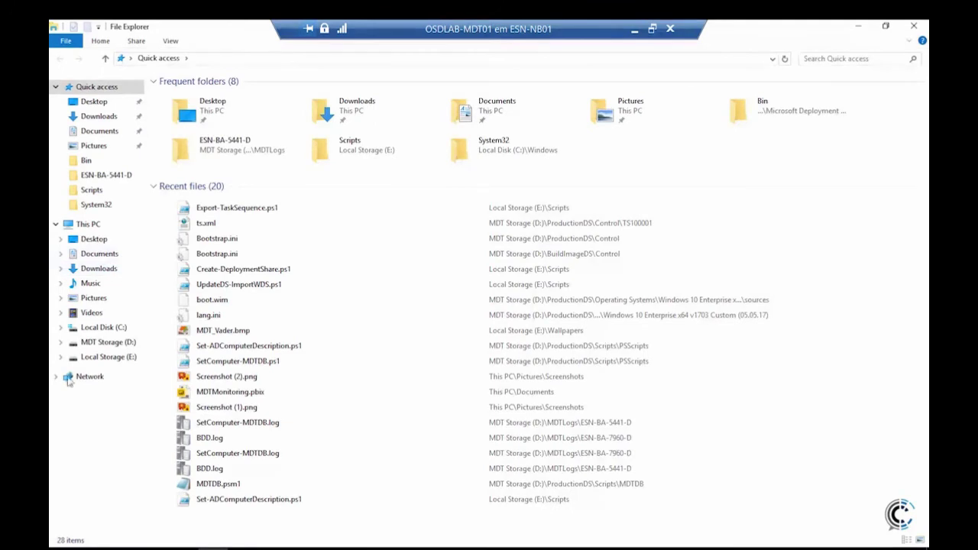
Step: Open C:\Program Files\Microsoft Deployment Toolkit\Templates and sort its files by type
left_click(104, 330)
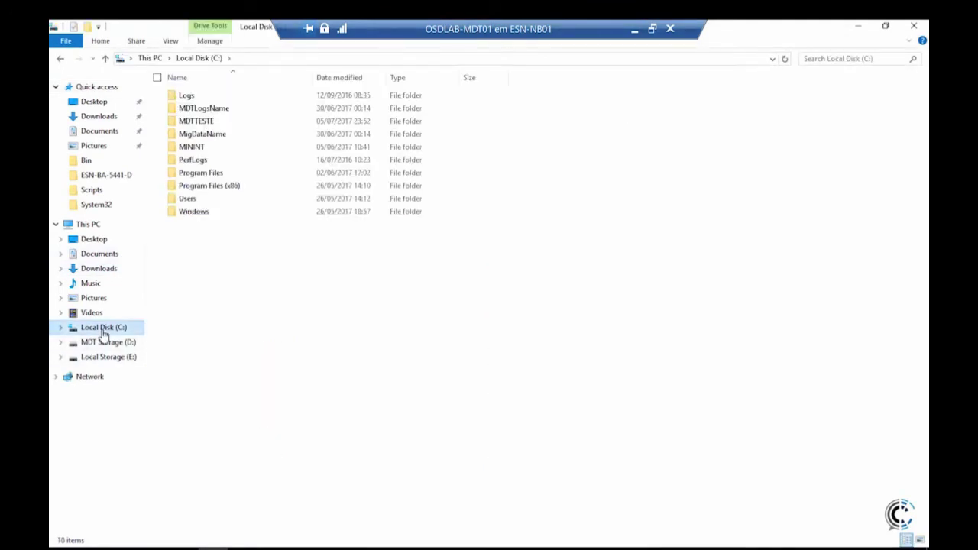
left_click(212, 175)
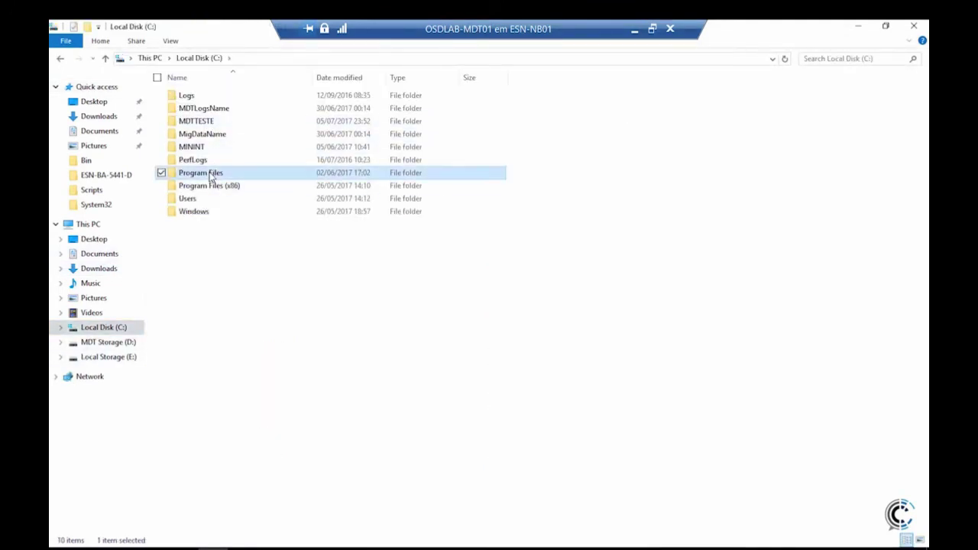
double_click(211, 174)
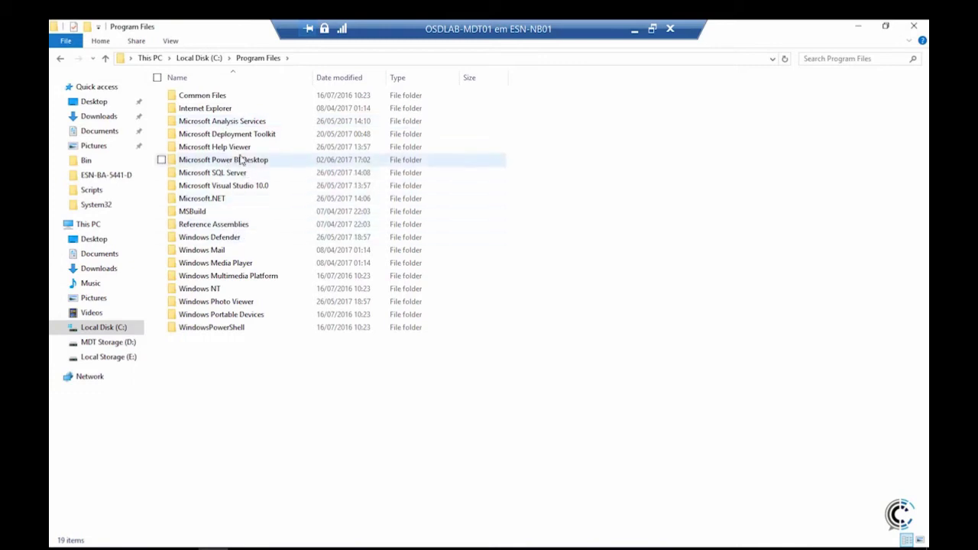
left_click(248, 137)
double_click(248, 138)
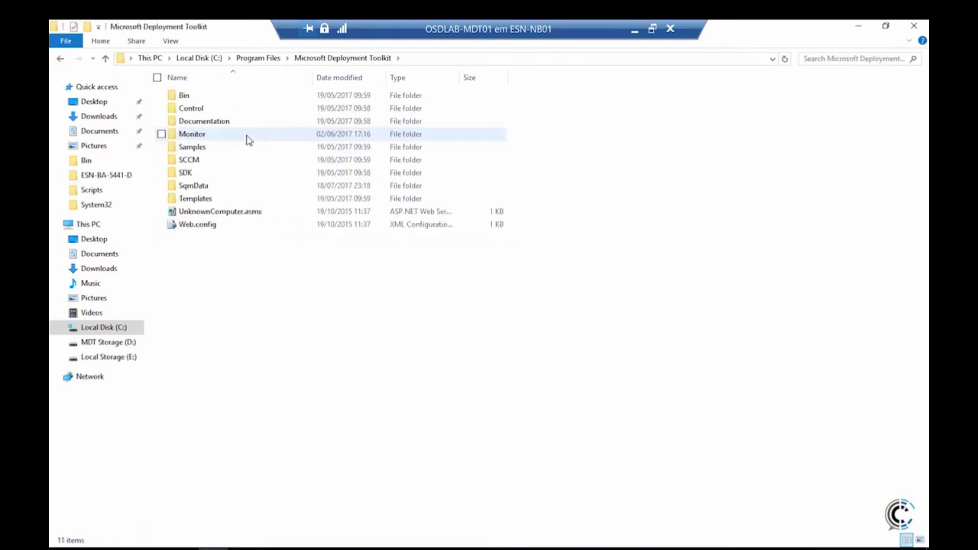
left_click(205, 201)
double_click(205, 201)
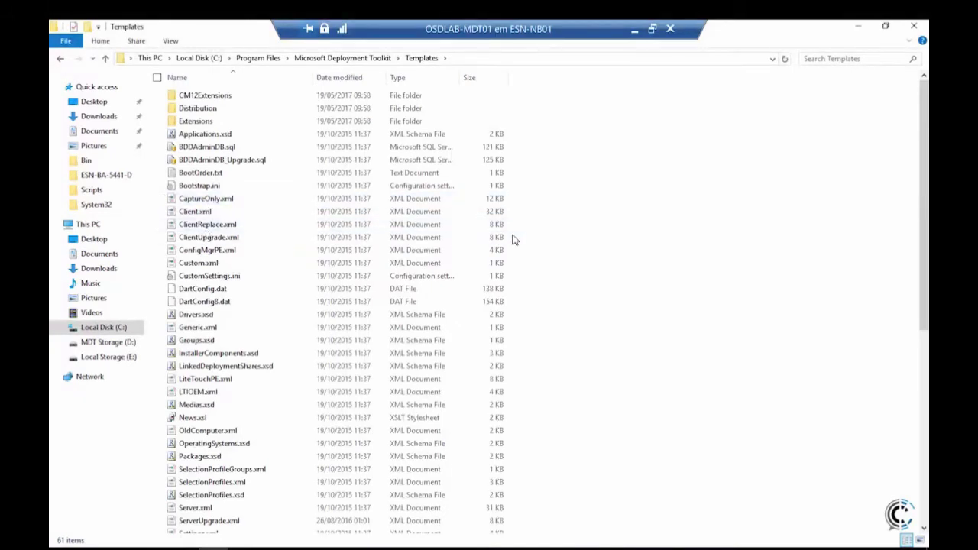
left_click(417, 77)
Step: Review the template files, highlighting several with ZoomIt arrows before zooming out
scroll(428, 244, "down", 6)
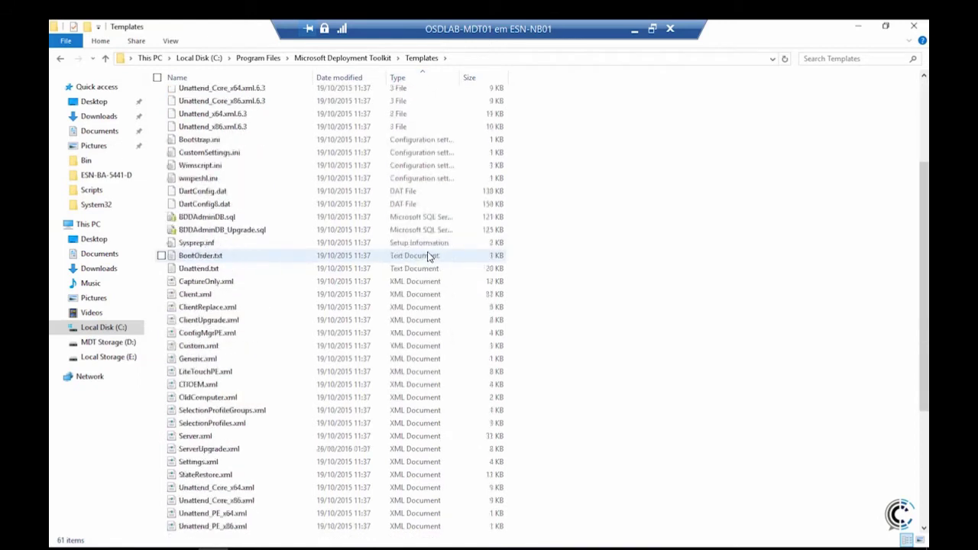
scroll(428, 257, "down", 2)
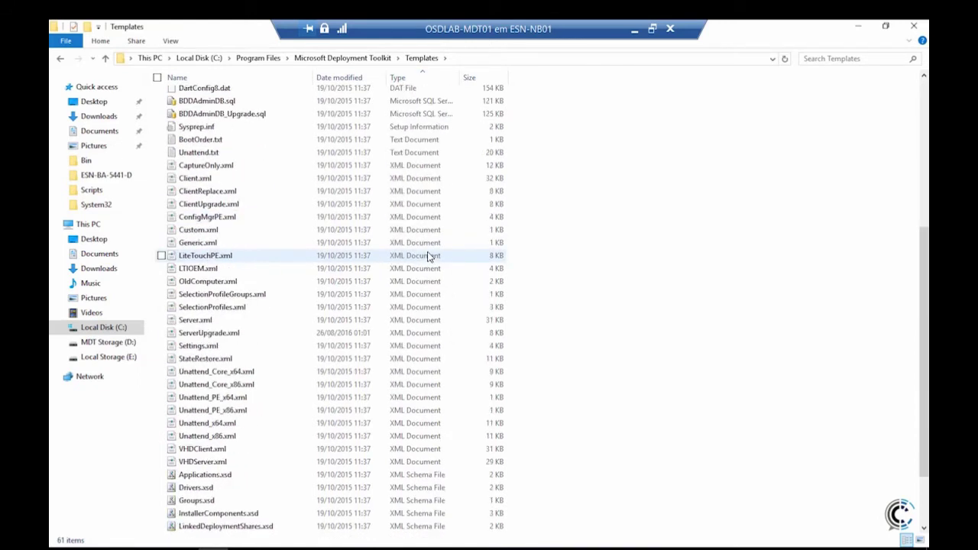
scroll(428, 256, "up", 1)
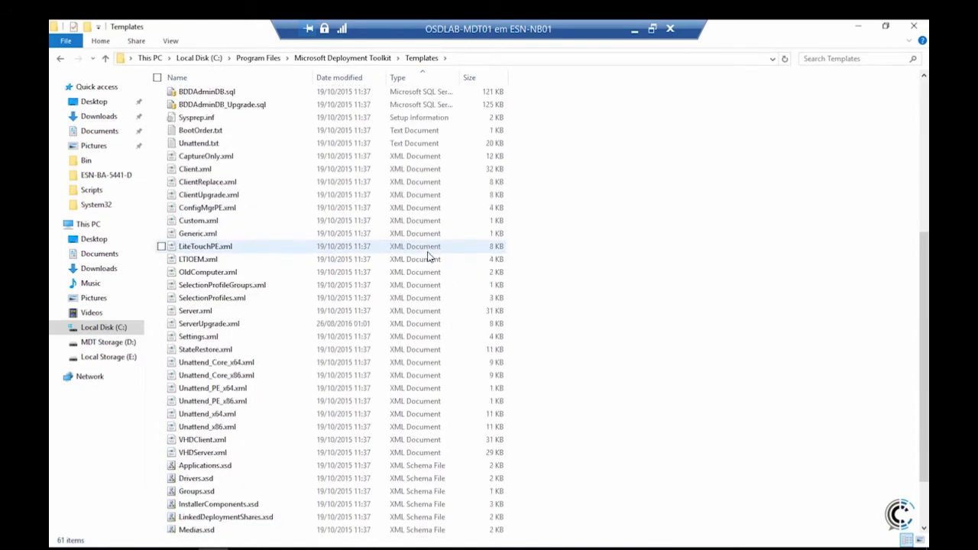
key("super+plus")
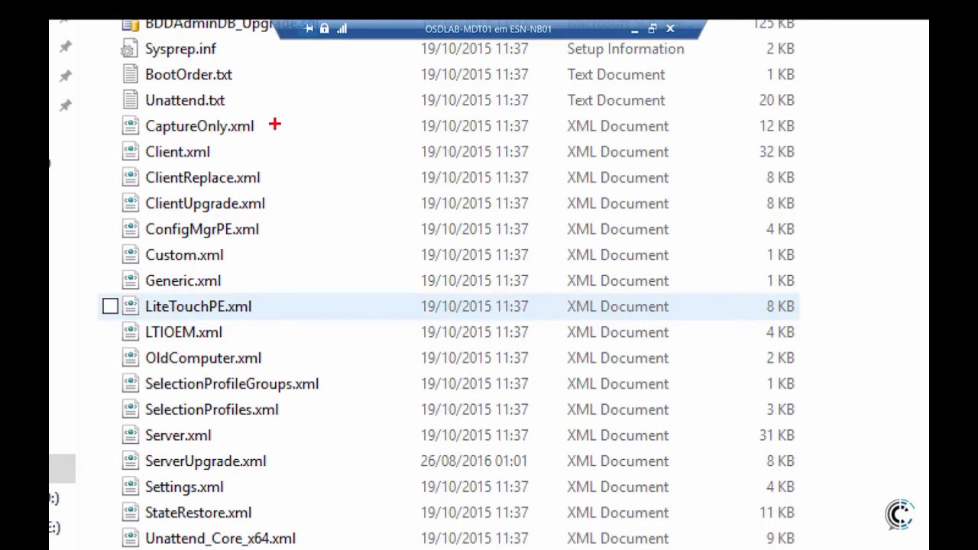
left_click_drag(265, 126, 356, 86)
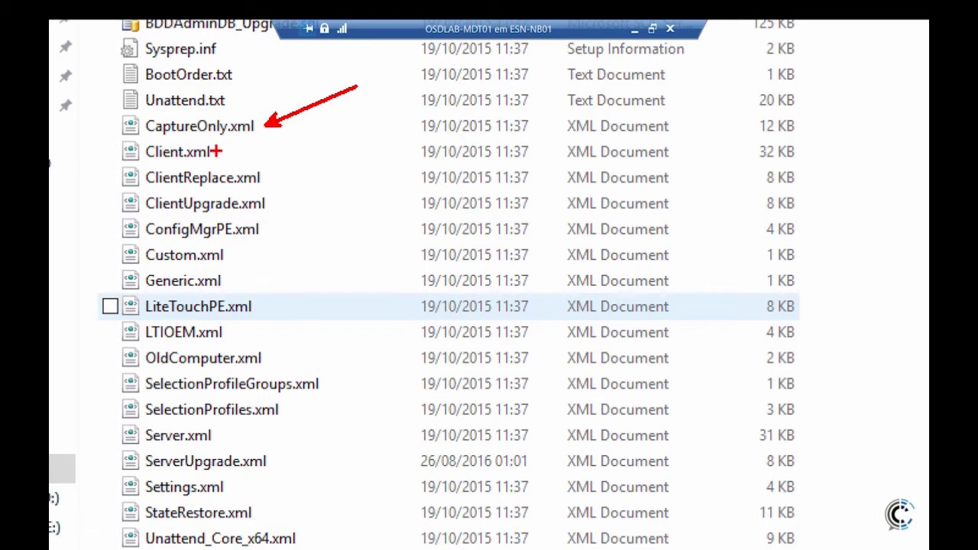
left_click_drag(219, 152, 282, 141)
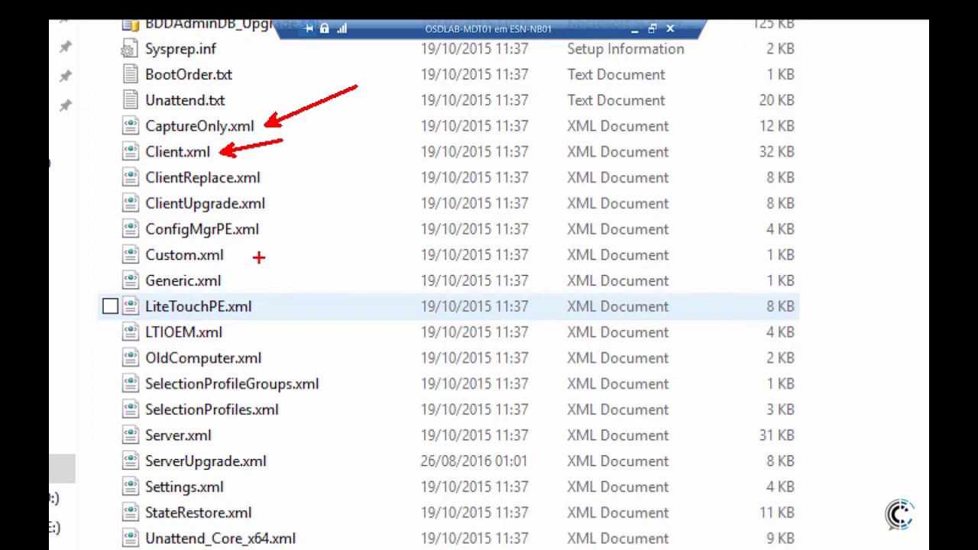
left_click_drag(266, 176, 331, 159)
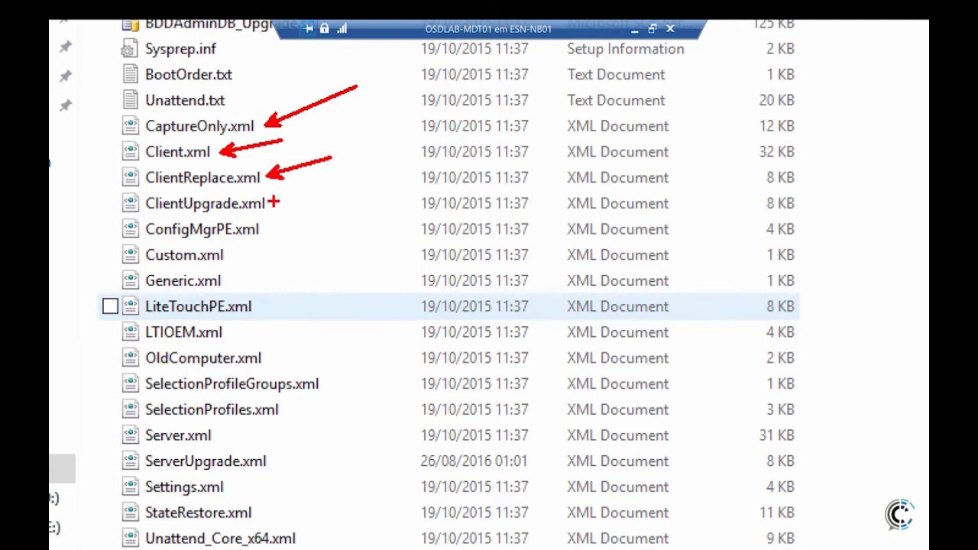
left_click_drag(274, 201, 340, 174)
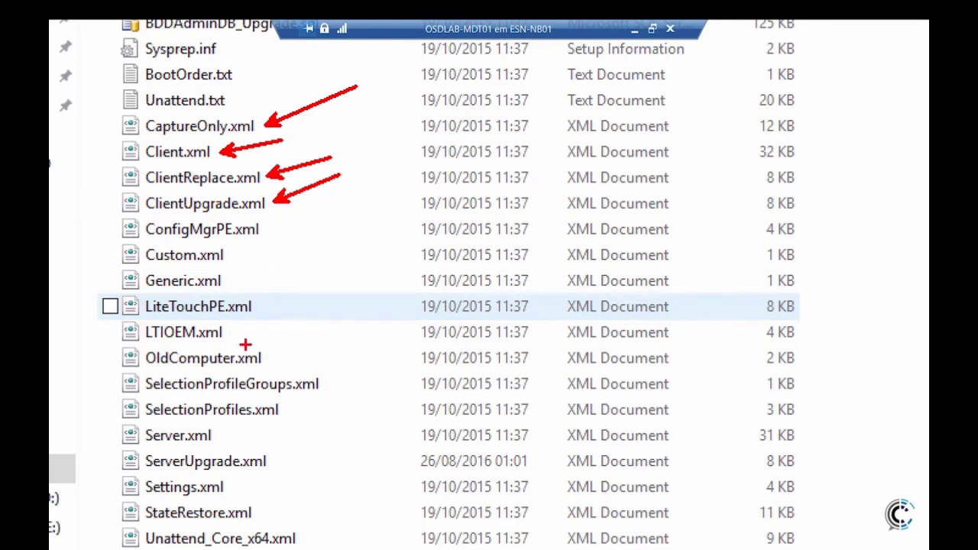
left_click_drag(233, 255, 304, 239)
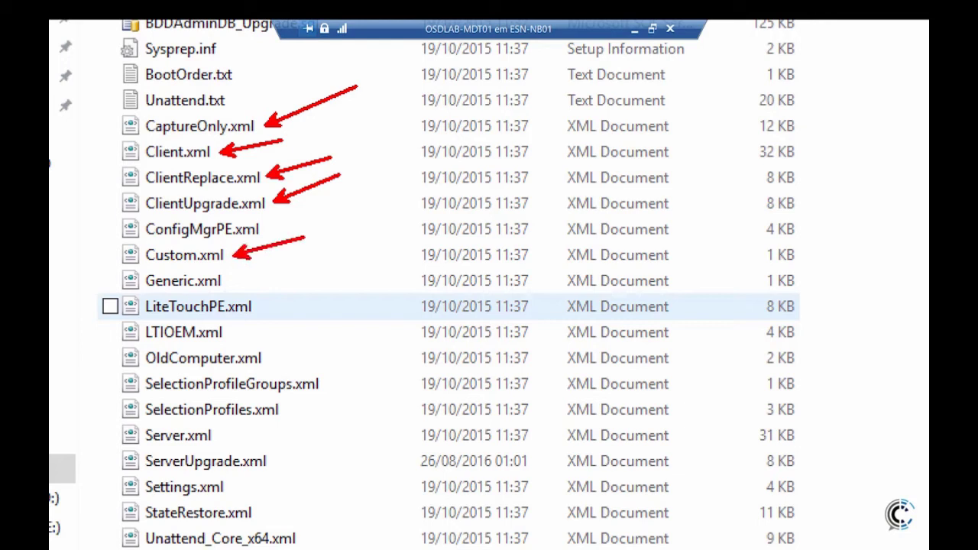
left_click_drag(222, 433, 317, 418)
left_click_drag(273, 461, 376, 426)
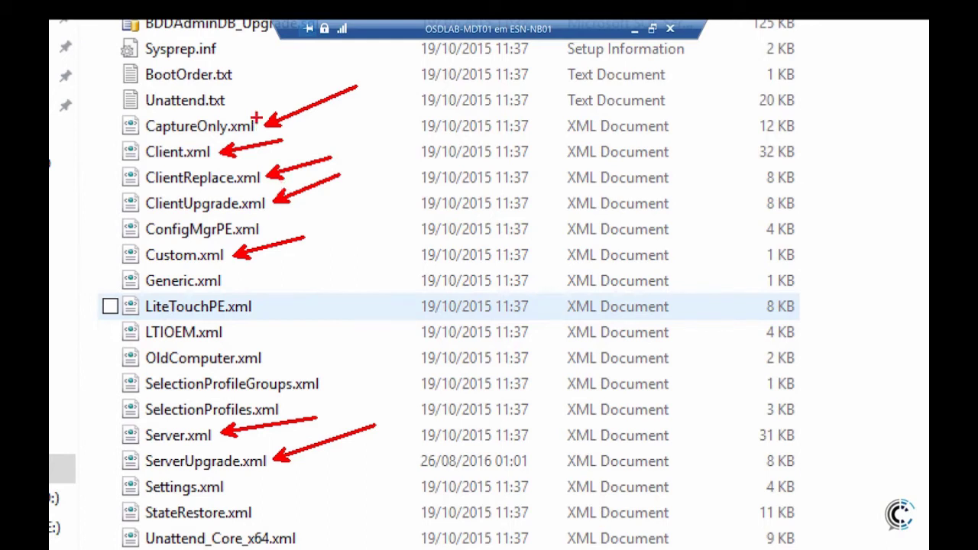
key("Escape")
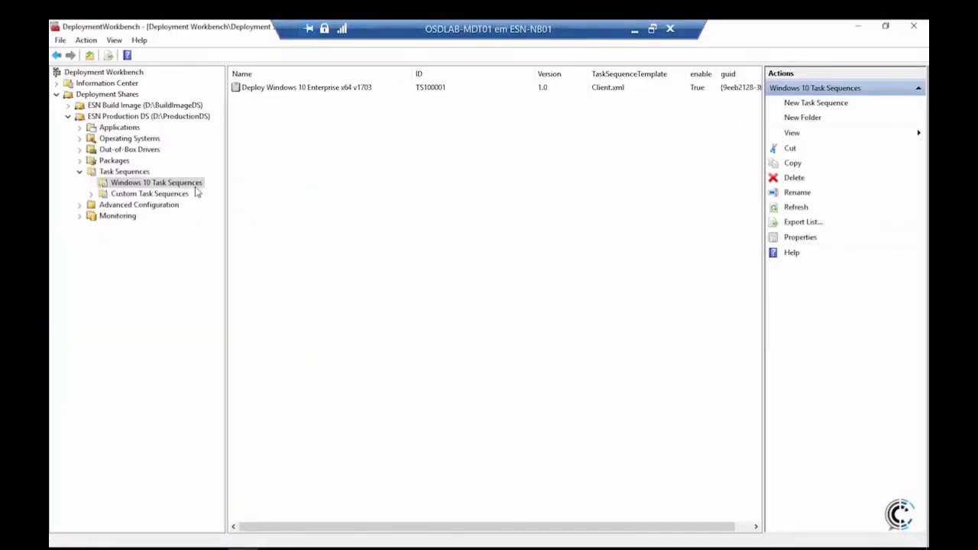
Step: Start a new task sequence under Windows 10 Task Sequences with ID TS10002
right_click(196, 189)
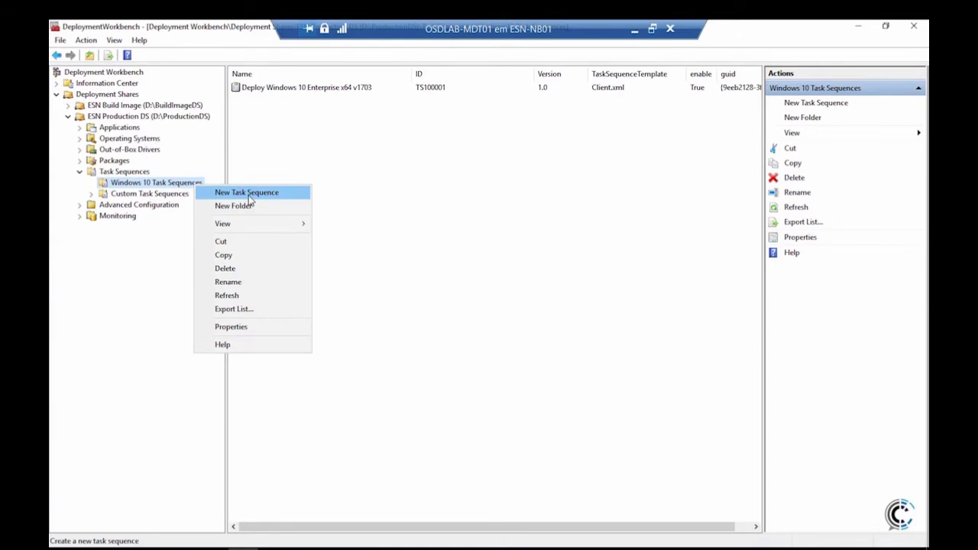
left_click(247, 196)
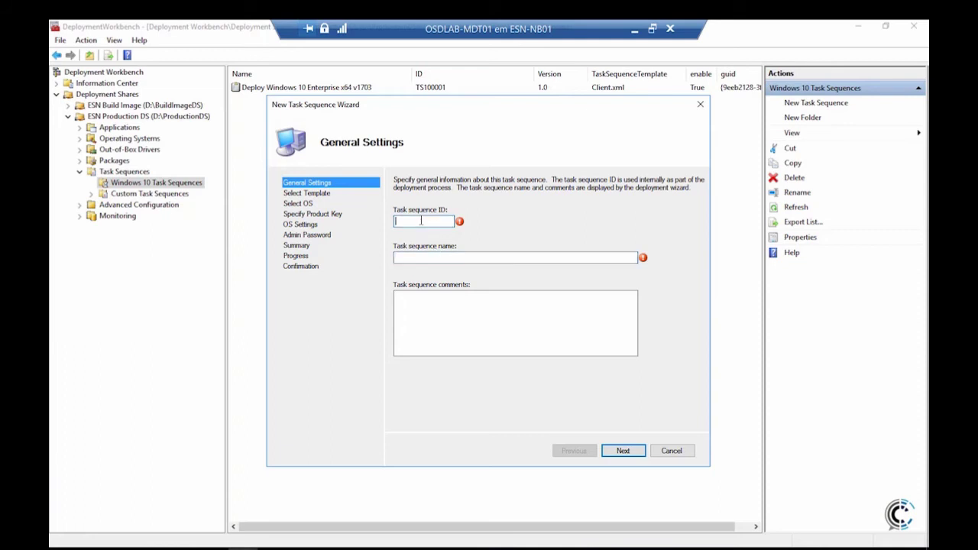
type("TS10")
type("002")
left_click(422, 259)
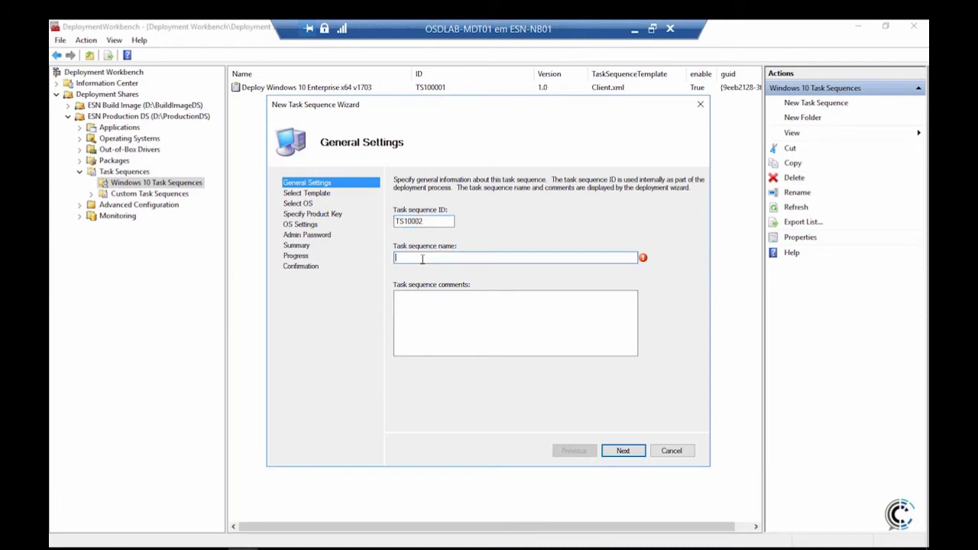
Step: Name it 'Deploy Windows 10 Enterprise x64 (Congresso de TI)' and continue to template selection
type("Deploy Windows 10 Enter")
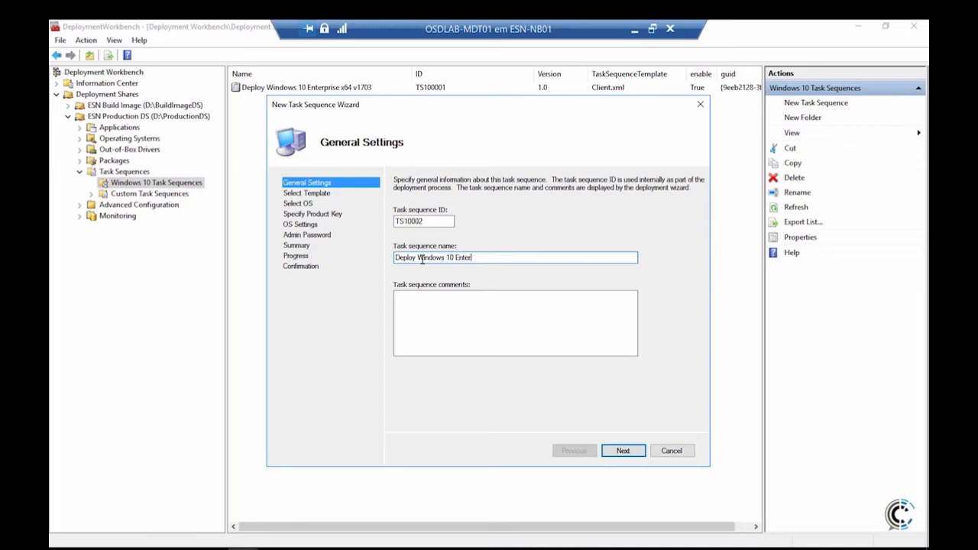
type("prise x64 (Congresso de TI")
left_click(498, 301)
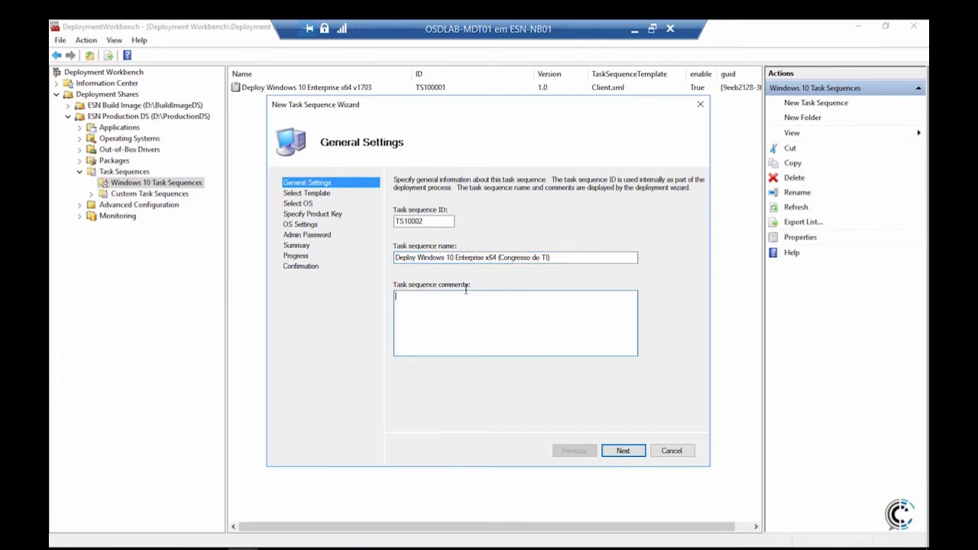
left_click(611, 451)
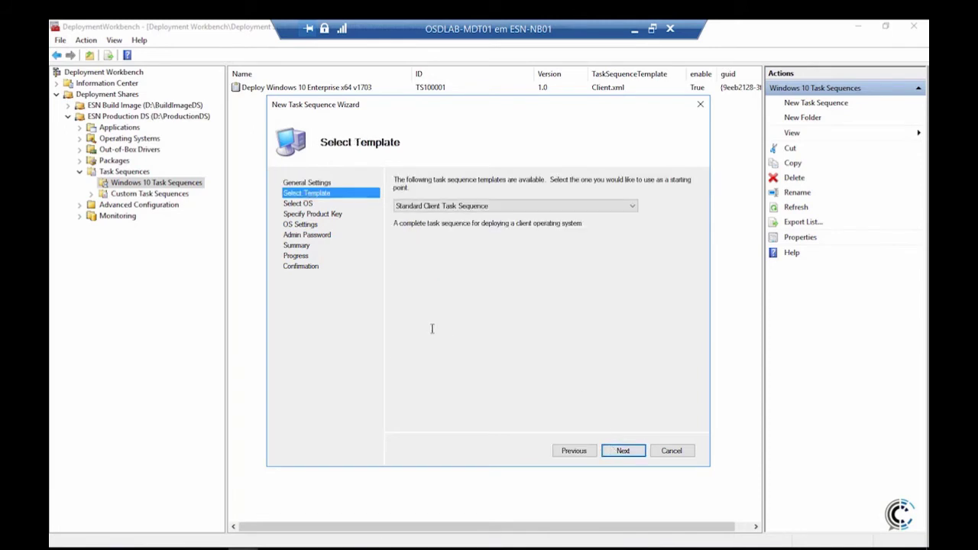
left_click(451, 206)
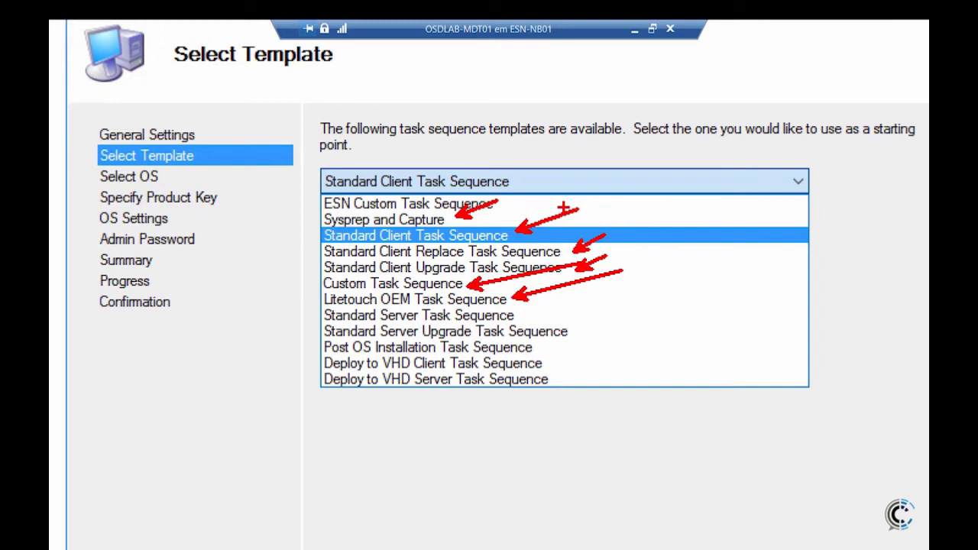
key("Return")
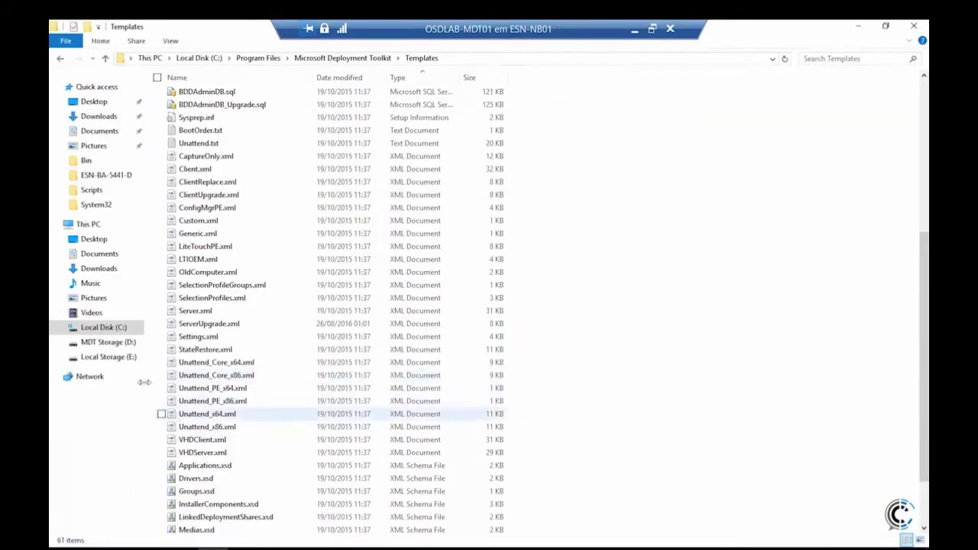
Step: Open the Templates folder inside ProductionDS on MDT Storage (D:)
left_click(129, 343)
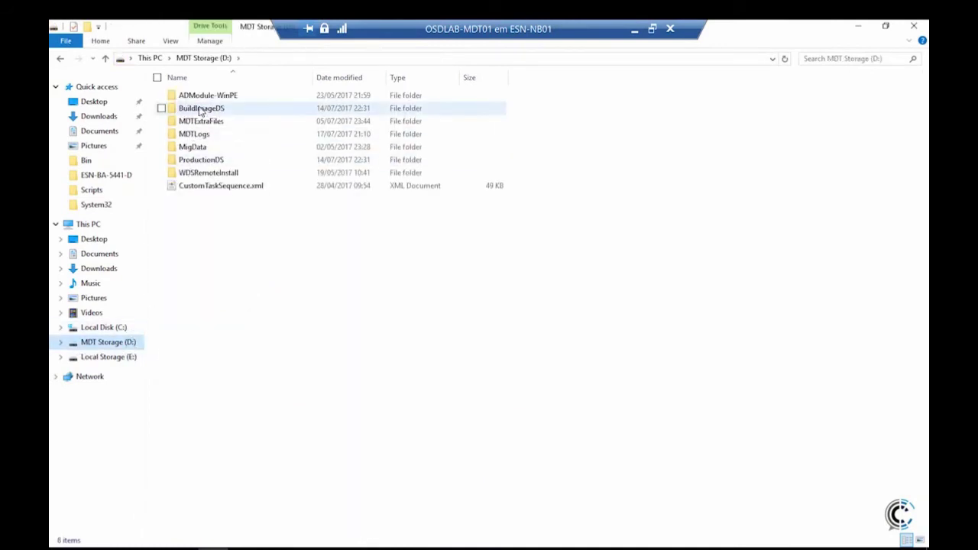
left_click(200, 164)
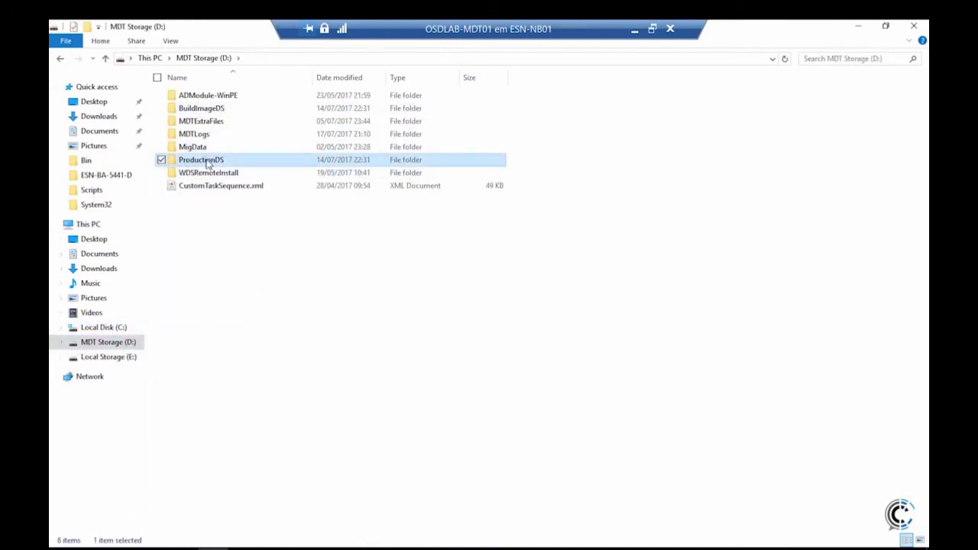
double_click(203, 162)
left_click(200, 240)
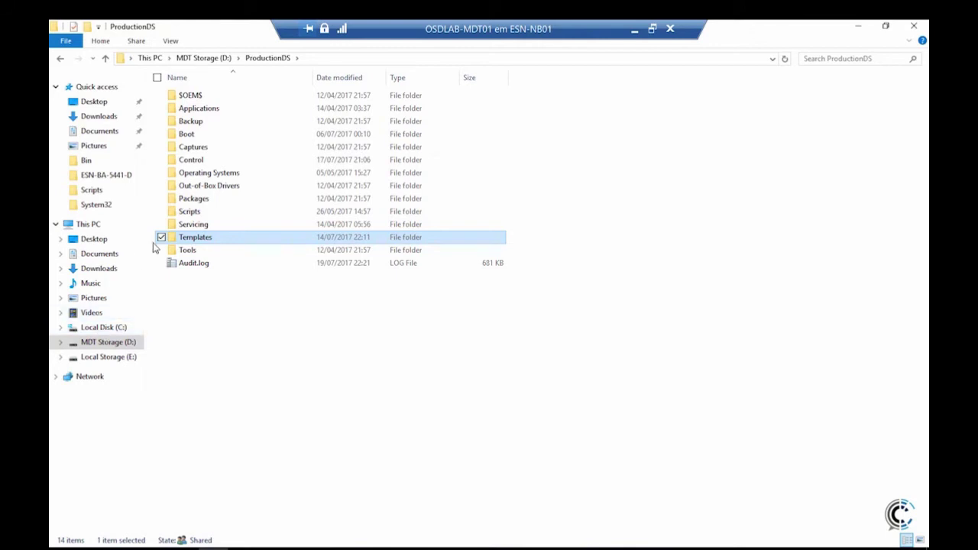
double_click(200, 239)
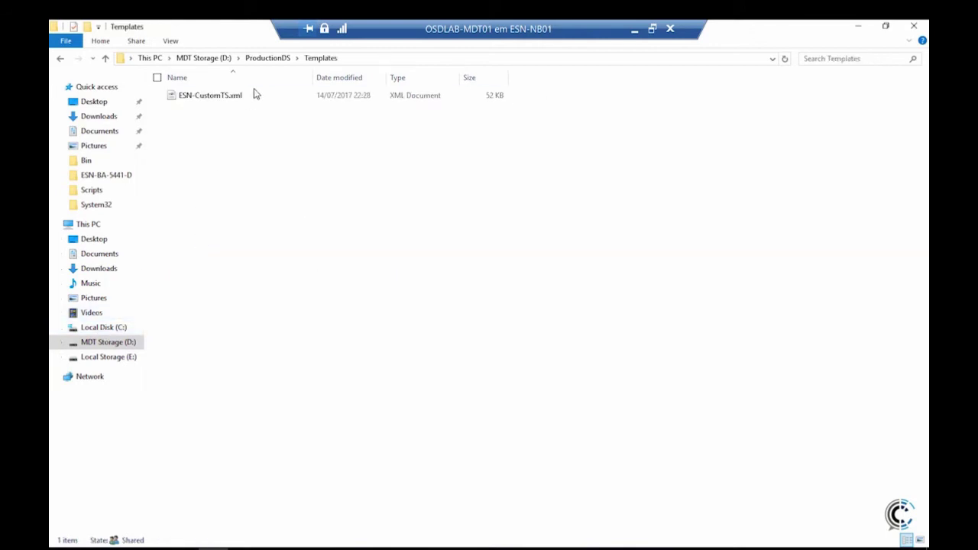
Step: Select ESN-CustomTS.xml, then return to the wizard's template dropdown
left_click(255, 95)
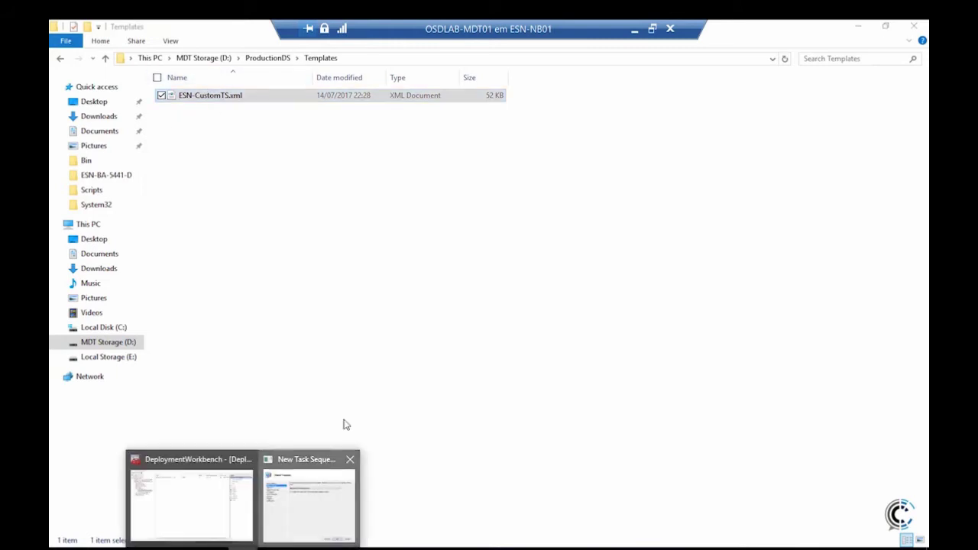
left_click(311, 495)
left_click(430, 207)
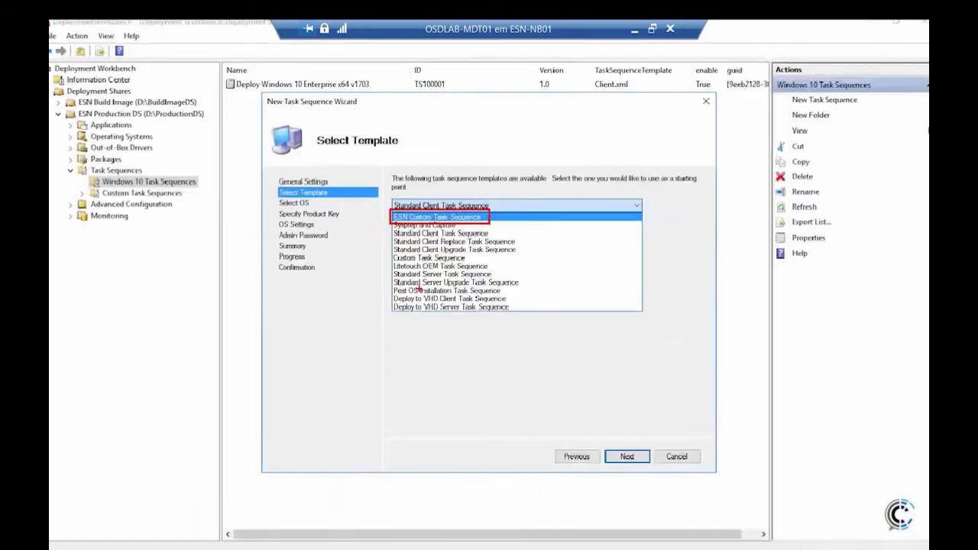
Step: Compare Standard Client and Standard Server templates, settle on Standard Client Task Sequence, and continue
left_click(324, 445)
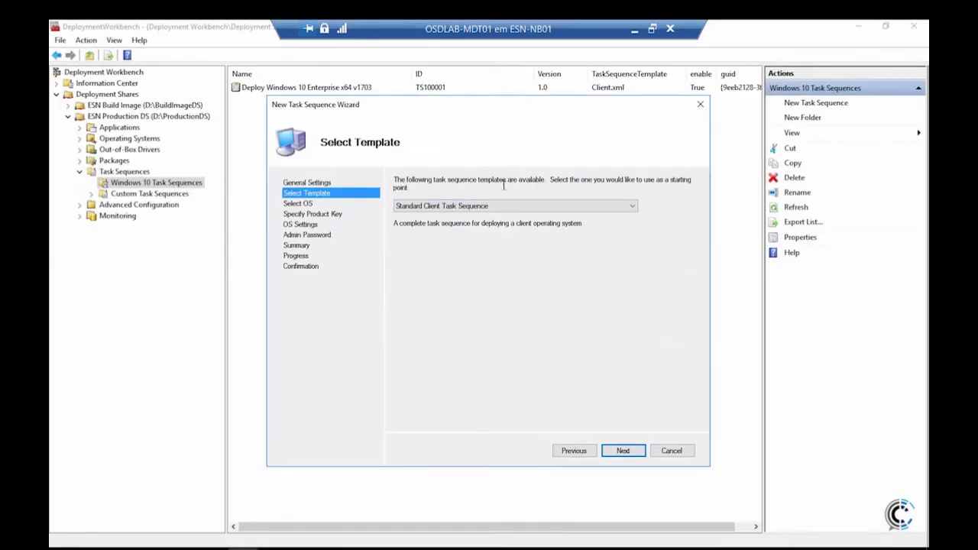
left_click(493, 205)
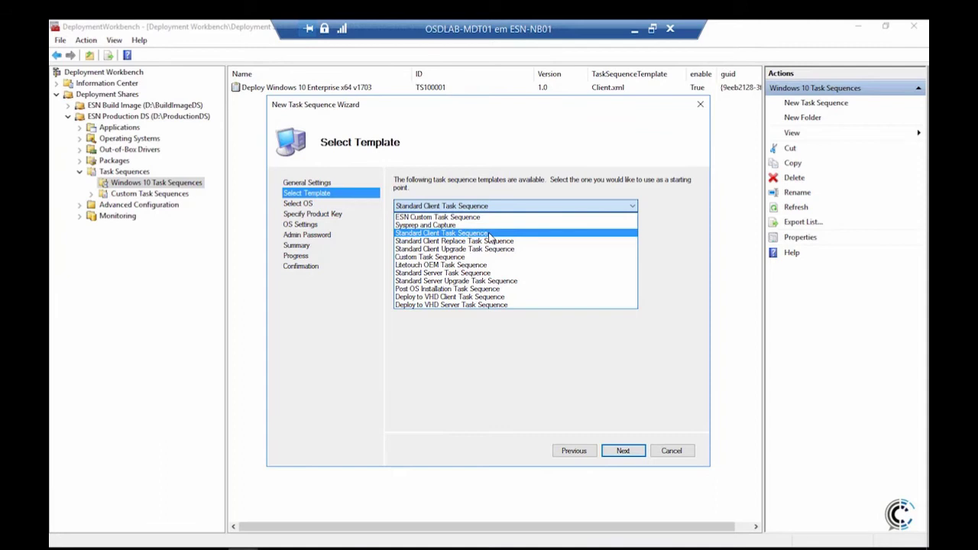
left_click(490, 233)
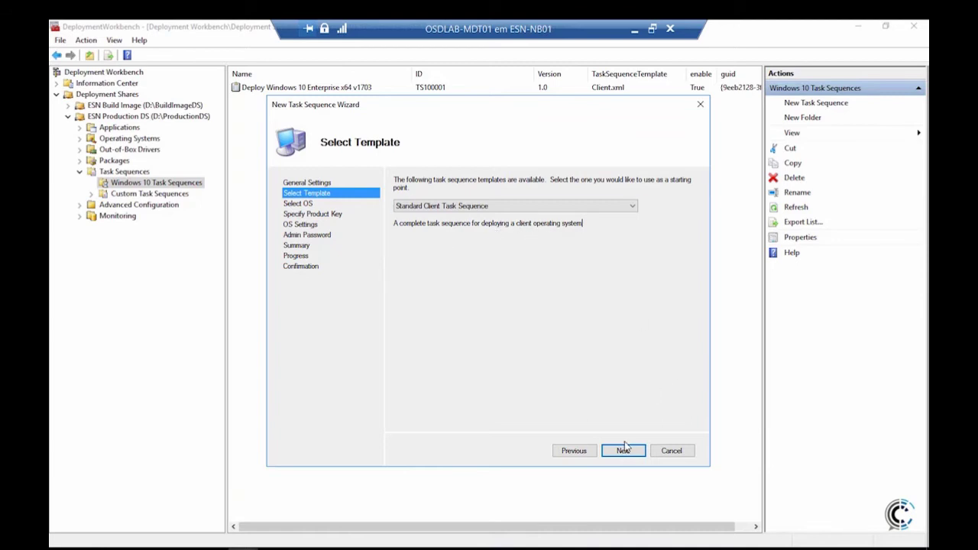
left_click(505, 207)
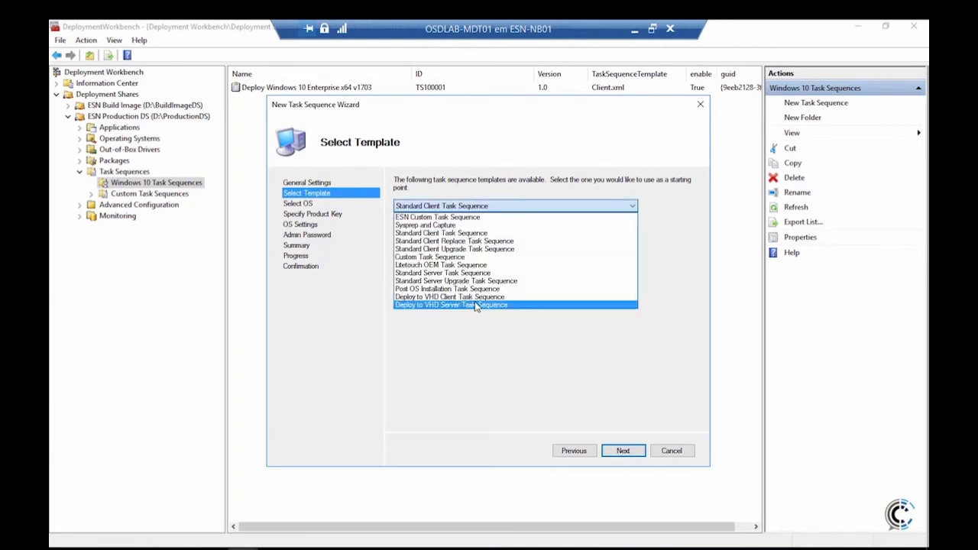
left_click(442, 277)
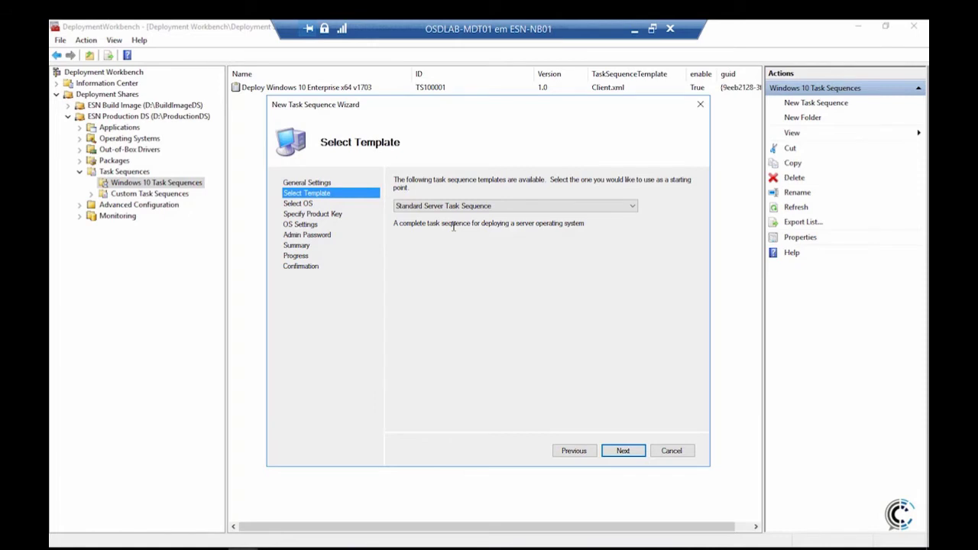
left_click(443, 208)
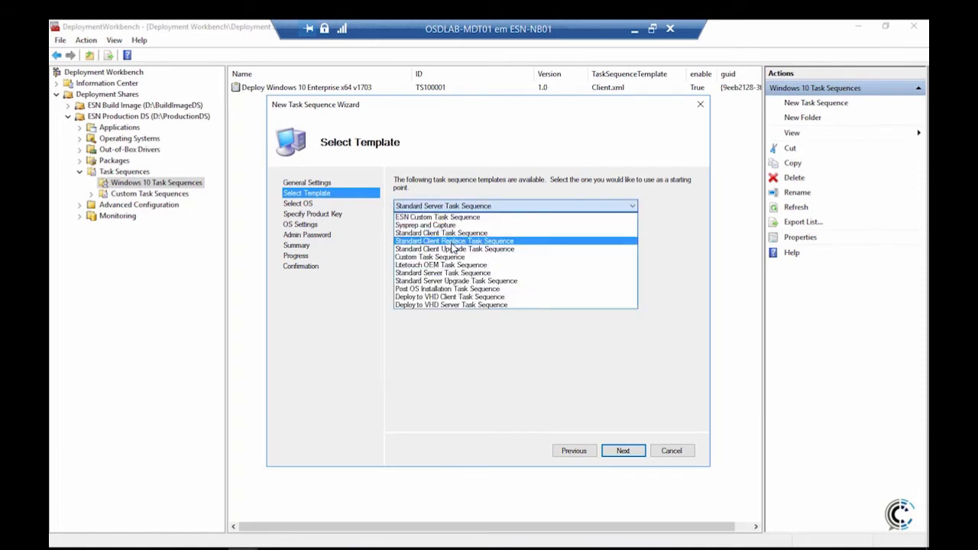
left_click(454, 233)
left_click(620, 452)
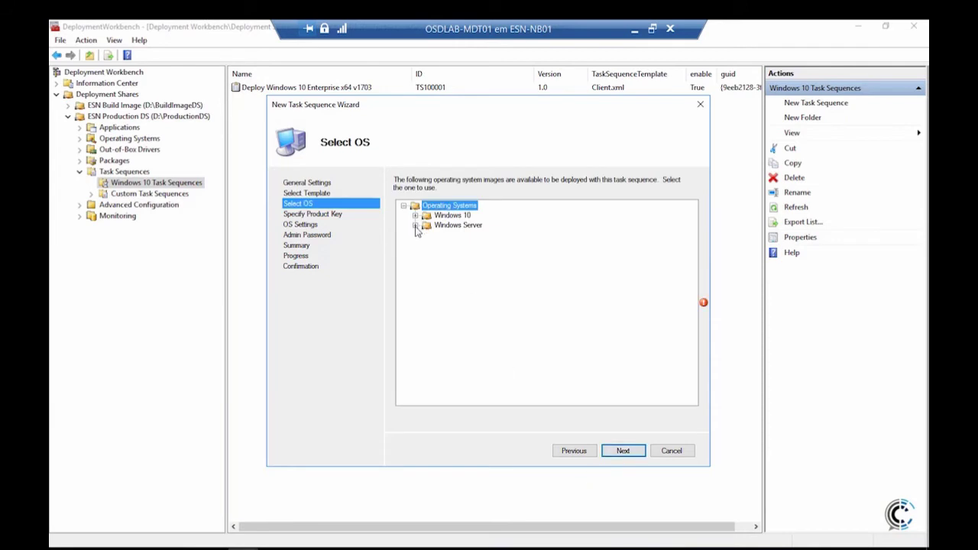
Step: Pick the Windows 10 Enterprise x64 v1703 Custom (05.05.17) image from Windows 10 images and continue
left_click(416, 216)
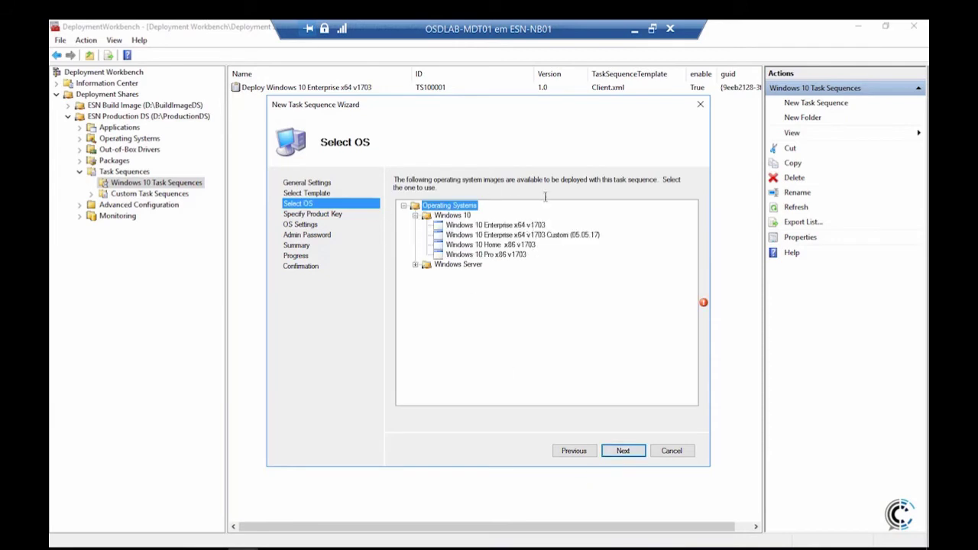
left_click(506, 243)
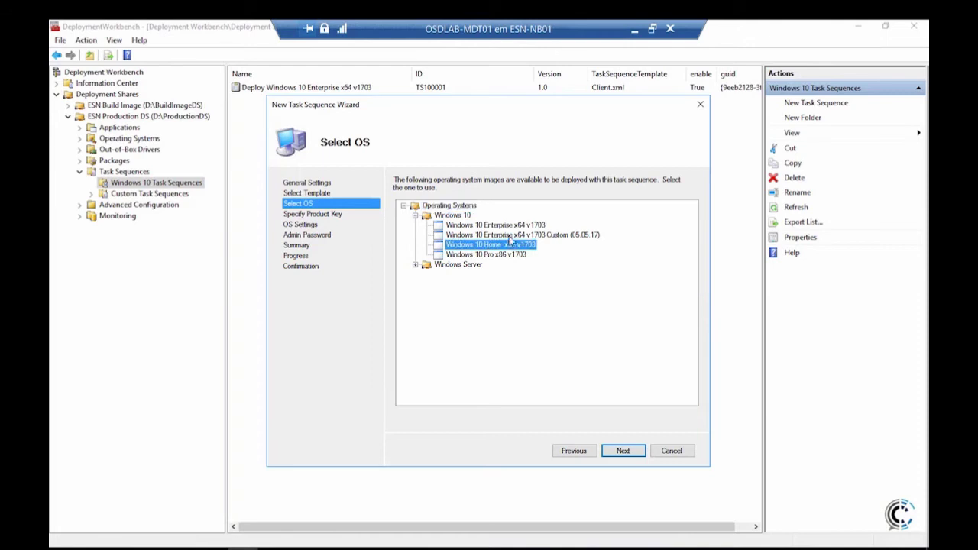
left_click(512, 235)
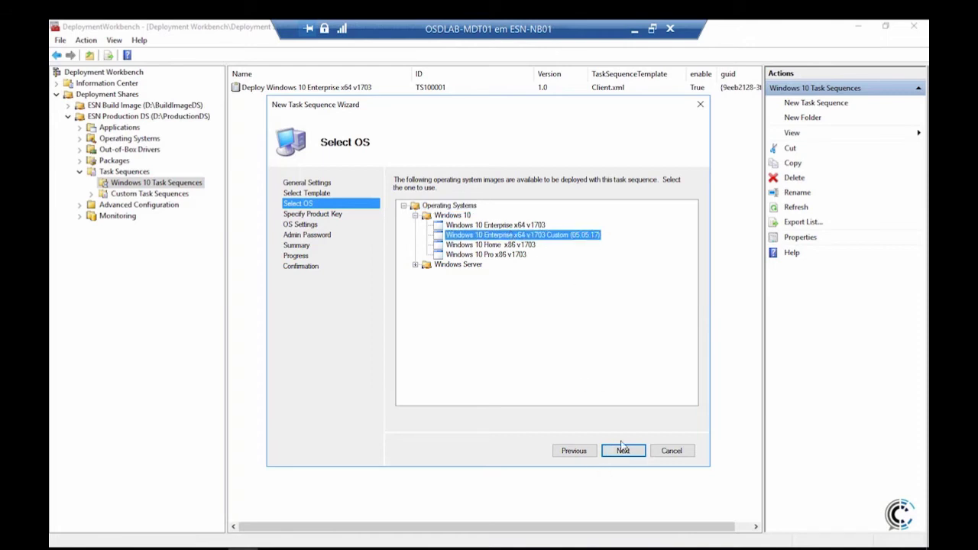
left_click(622, 452)
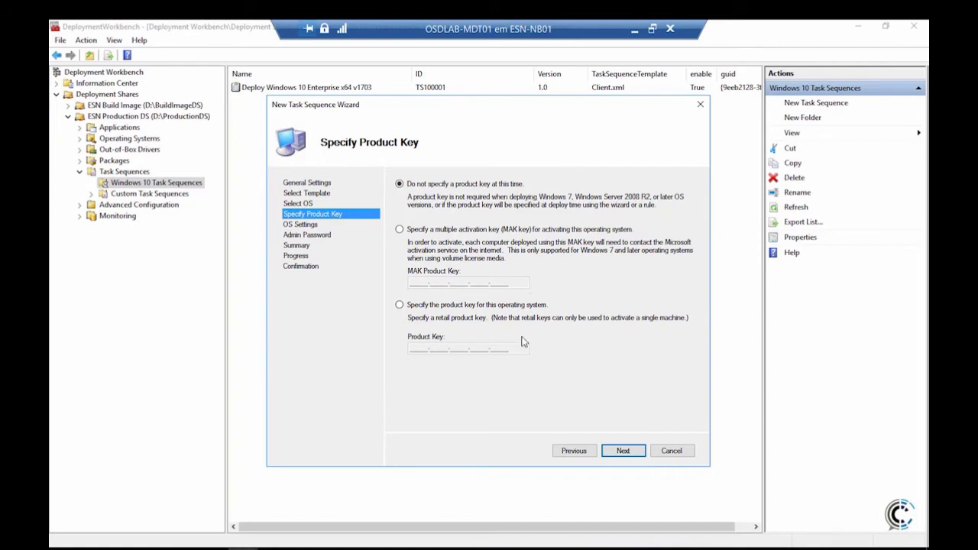
Step: Skip the product key and set Full Name to Congresso de TI
left_click(623, 454)
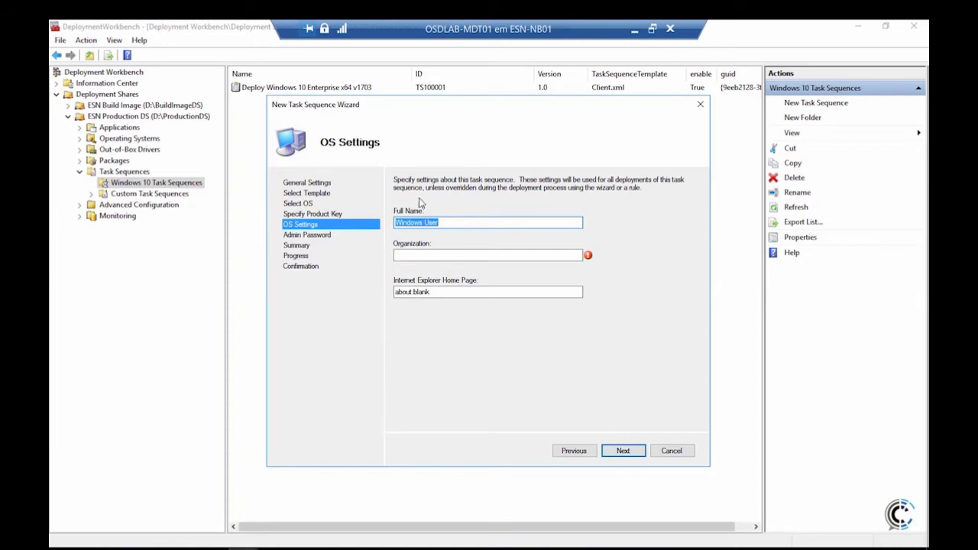
left_click(460, 221)
left_click_drag(460, 221, 379, 222)
type("C")
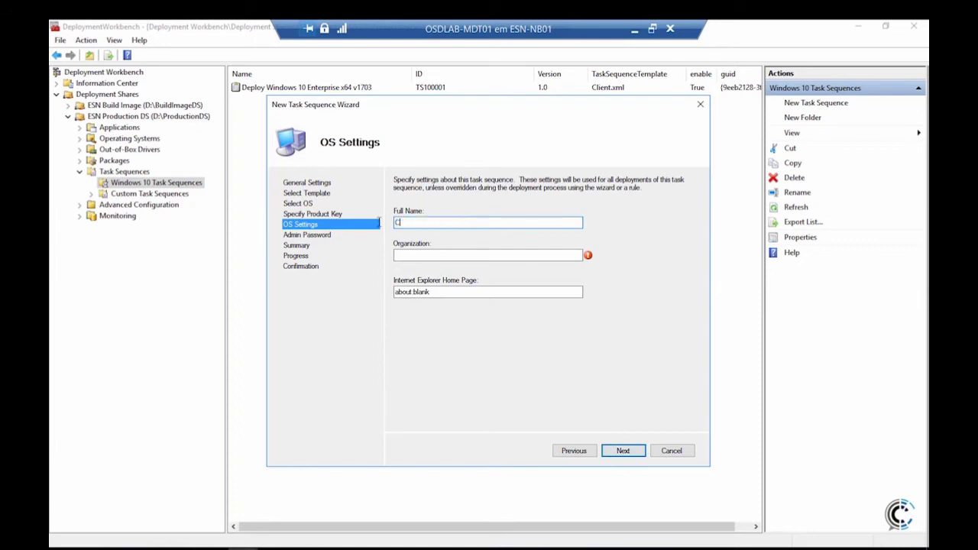
type("ongresso de TI")
key("Tab")
key("shift+Tab")
key("ctrl+c")
key("BackSpace")
key("ctrl+z")
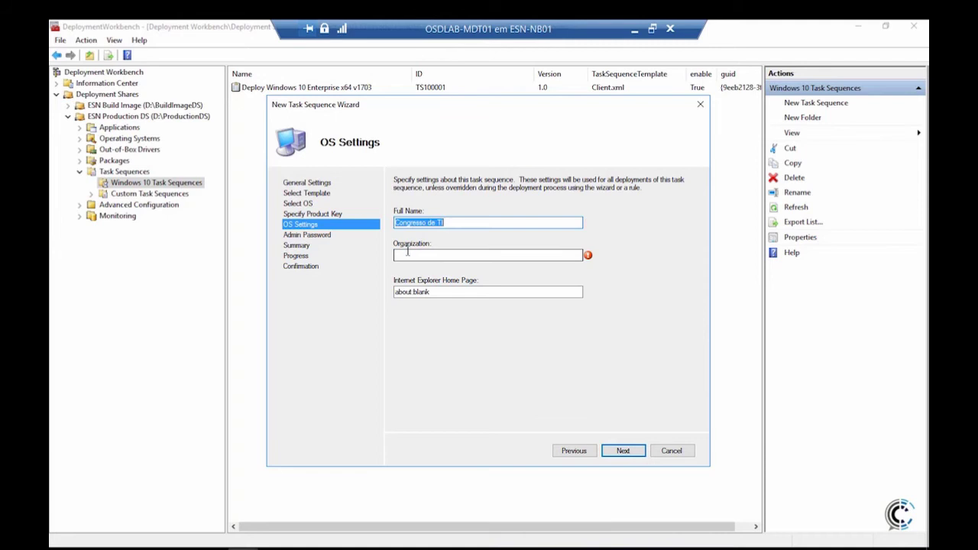
left_click(406, 253)
key("ctrl+v")
double_click(428, 290)
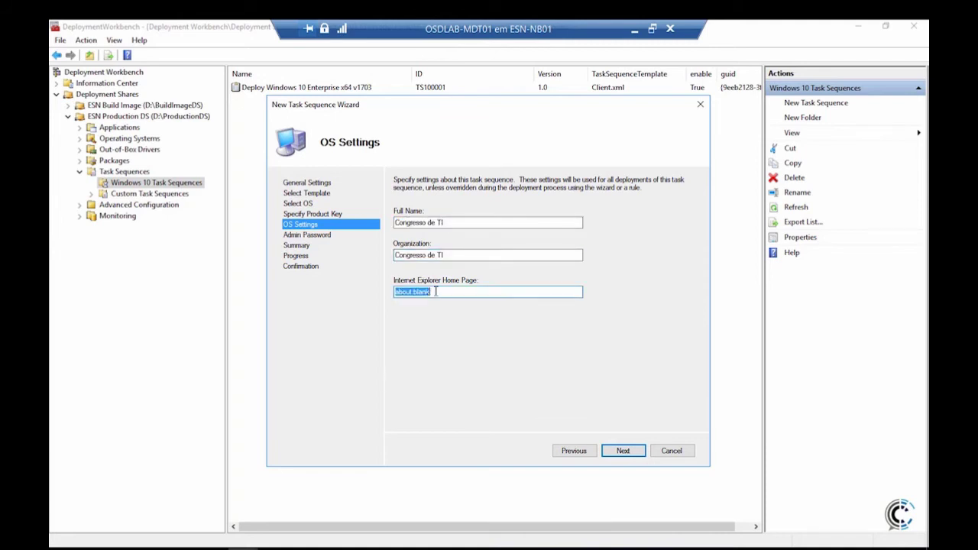
type("www.congressodeti.com.br")
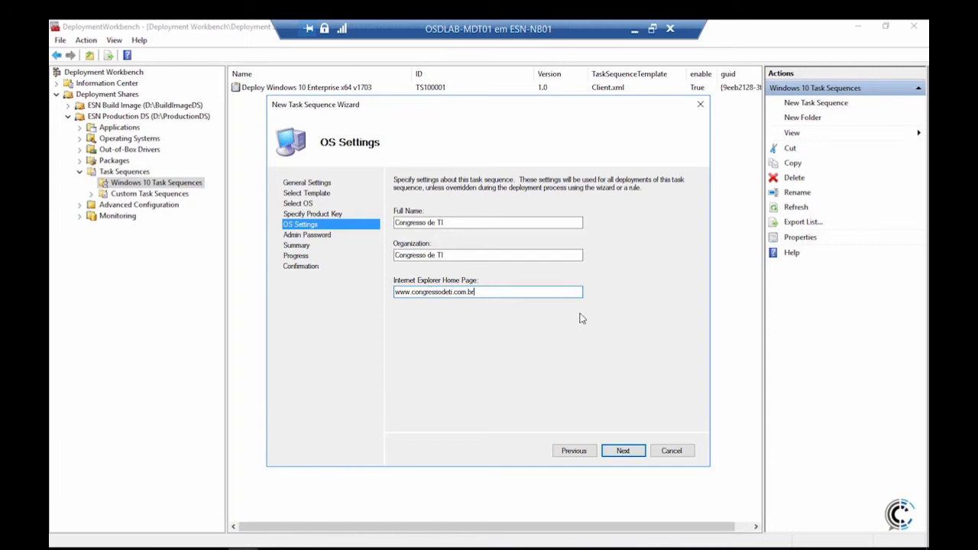
left_click(631, 452)
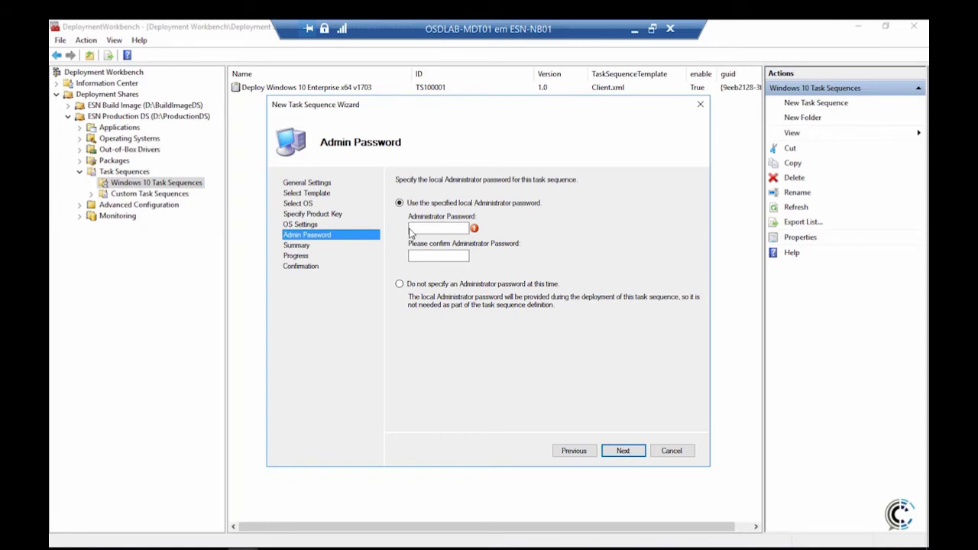
Step: Enter the local Administrator password, then pass the Summary page to create the task sequence
left_click(466, 227)
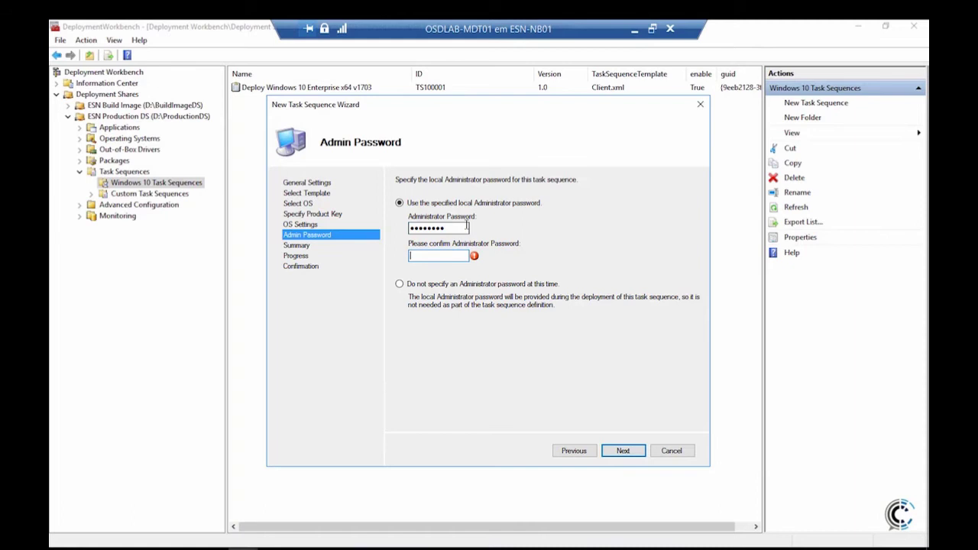
left_click(626, 451)
left_click(625, 452)
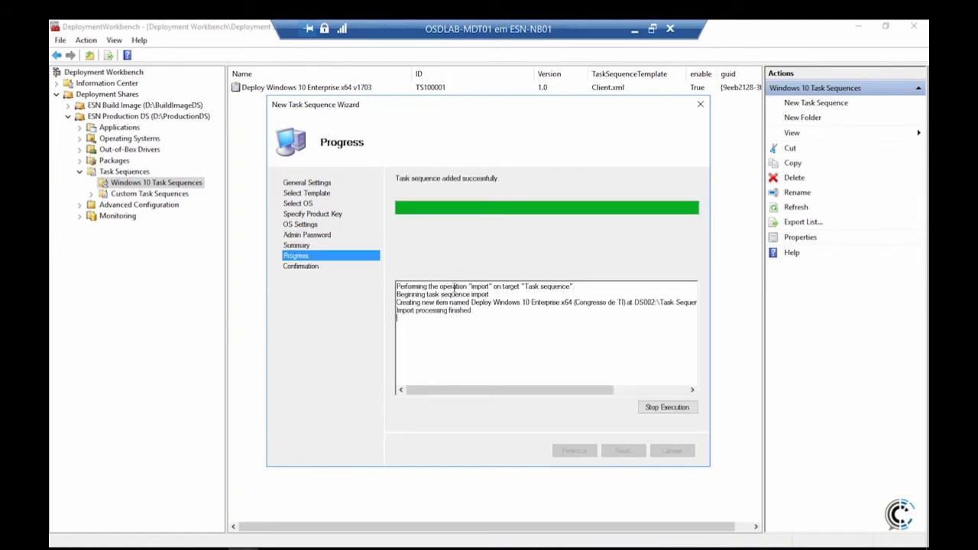
Step: Close the finished wizard and open properties of TS10002 Deploy Windows 10 Enterprise x64 (Congresso de TI)
left_click(623, 451)
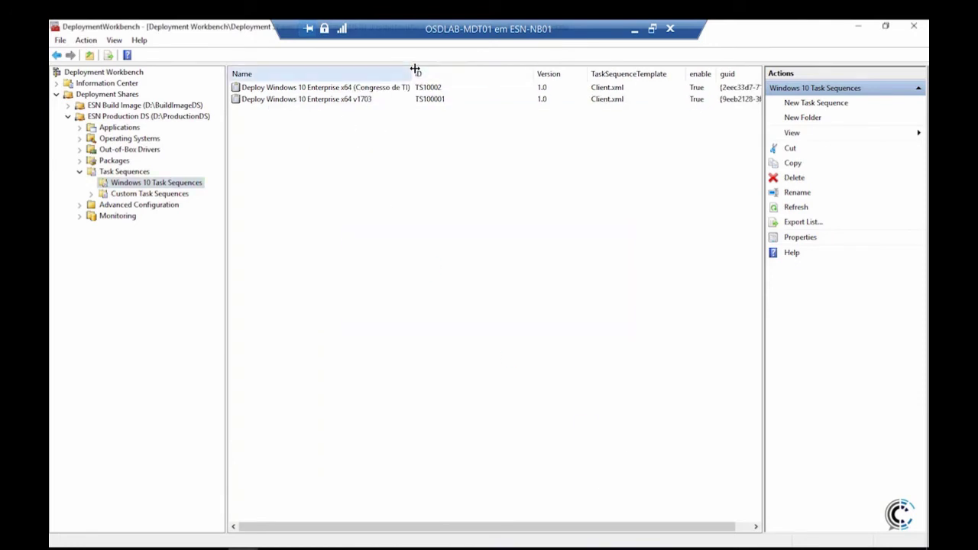
left_click(295, 89)
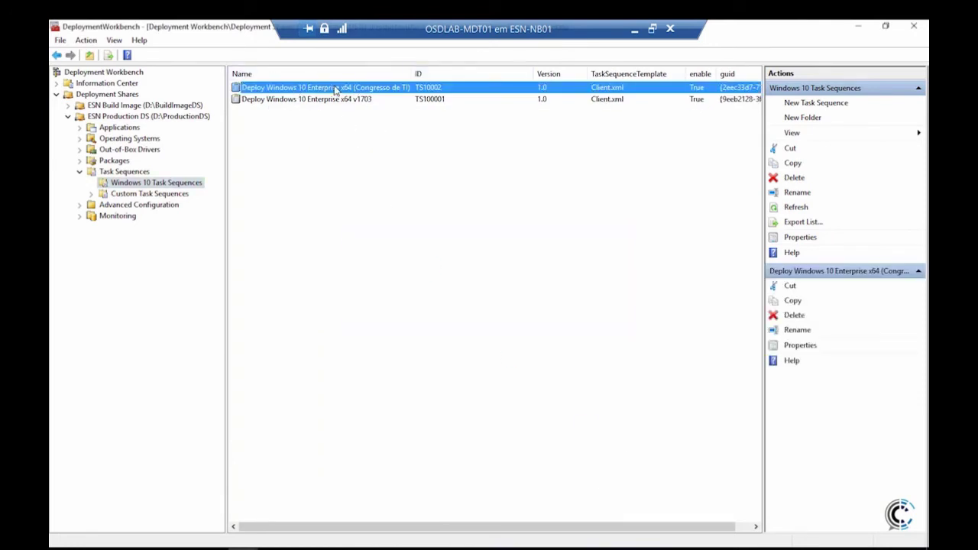
double_click(391, 90)
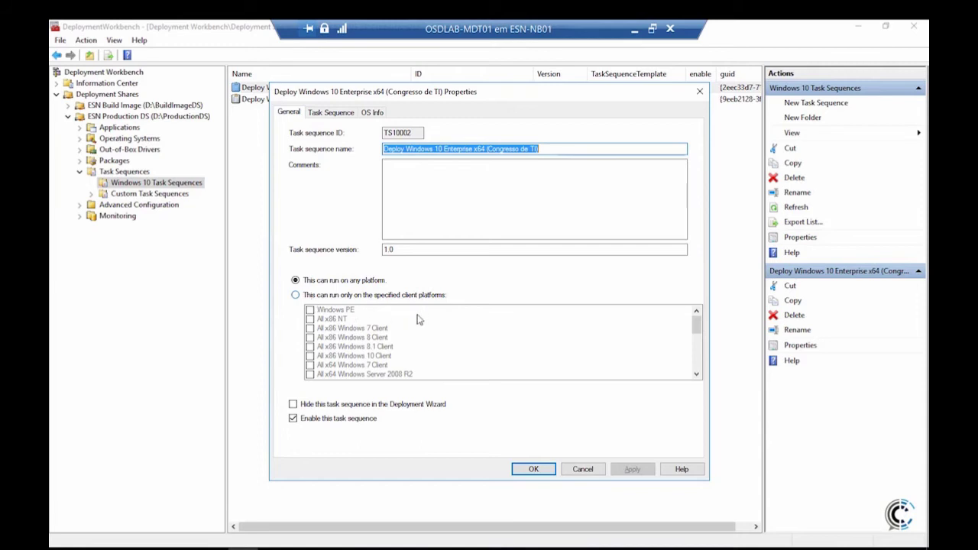
Step: Switch TS10002's General platform setting from x64 Windows 10 Client to 'This can run on any platform'
left_click(365, 301)
left_click(365, 299)
scroll(359, 350, "down", 5)
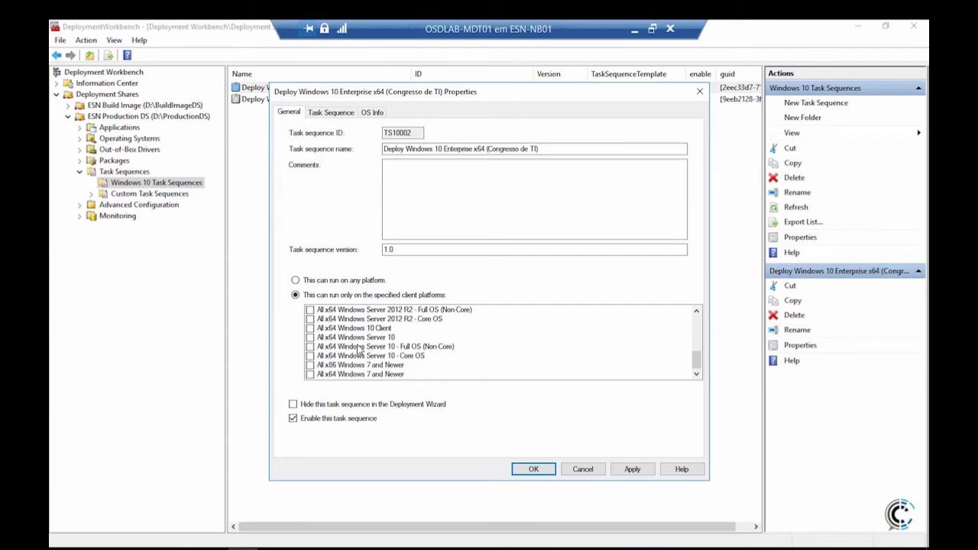
scroll(359, 350, "up", 2)
scroll(363, 348, "down", 2)
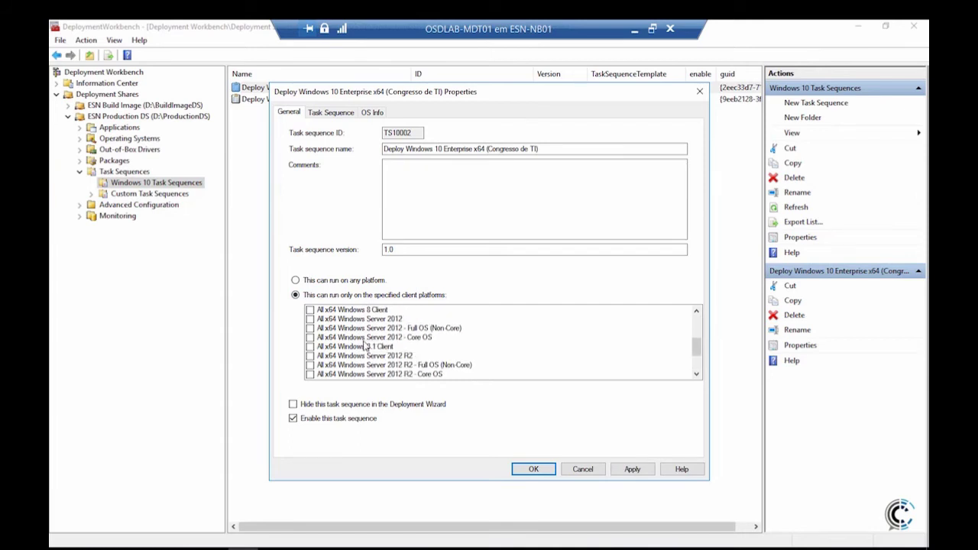
scroll(387, 355, "up", 3)
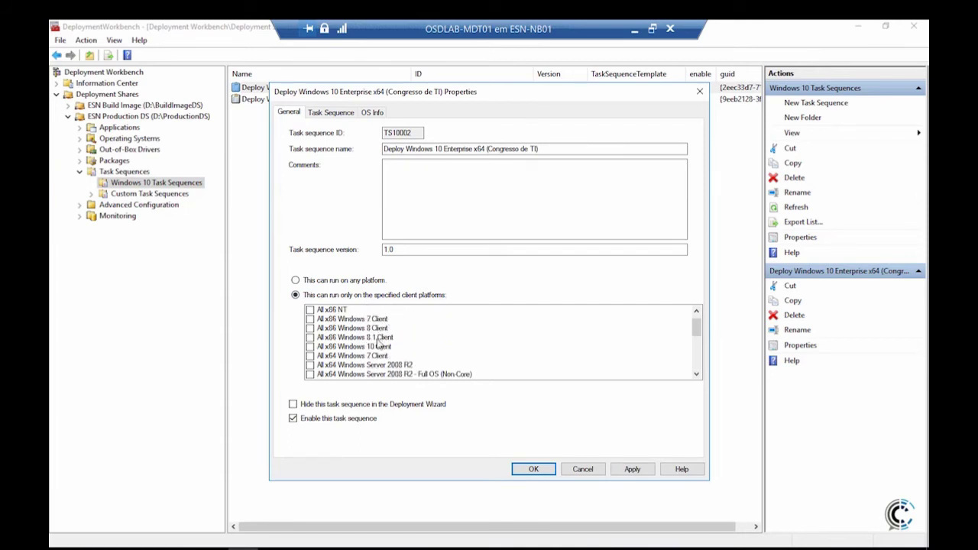
scroll(345, 356, "down", 8)
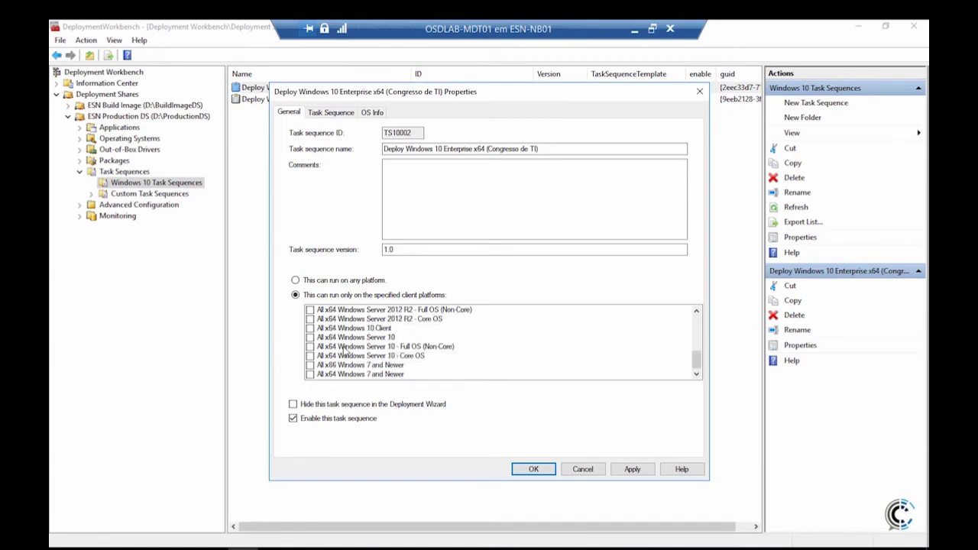
left_click(309, 329)
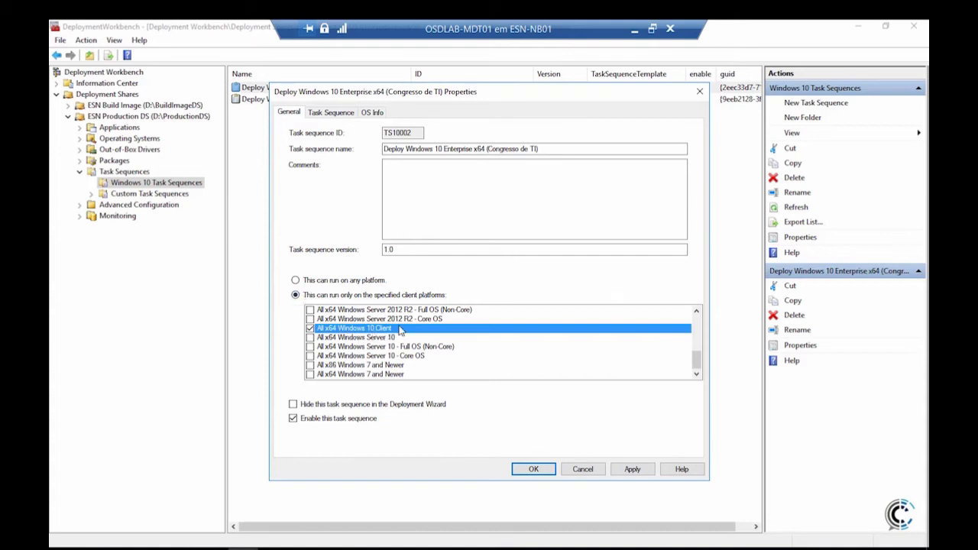
left_click(351, 280)
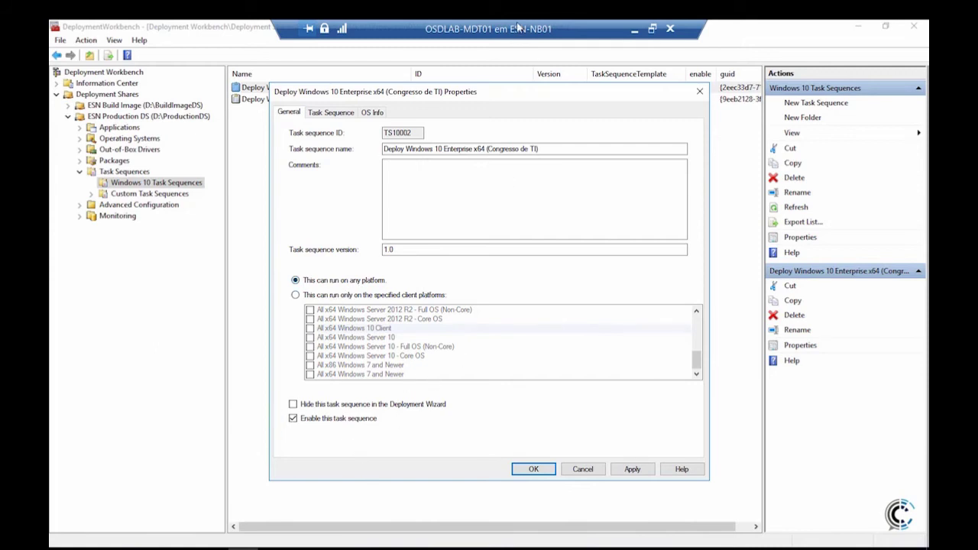
Step: Show TS10002's step tree, with State Restore steps such as Recover From Domain listed
left_click(334, 116)
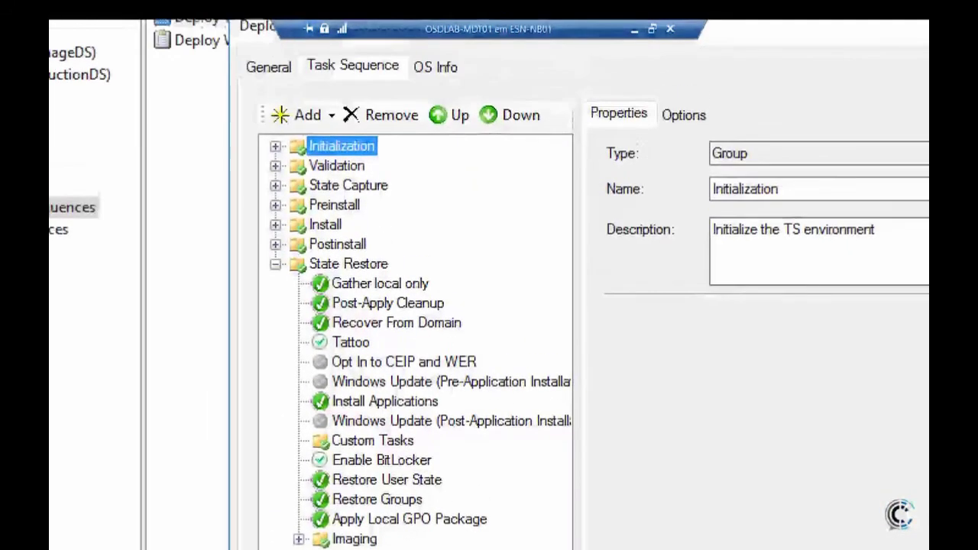
mouse_move(425, 142)
left_mouse_down()
mouse_move(383, 146)
mouse_move(370, 168)
mouse_move(418, 172)
left_mouse_up()
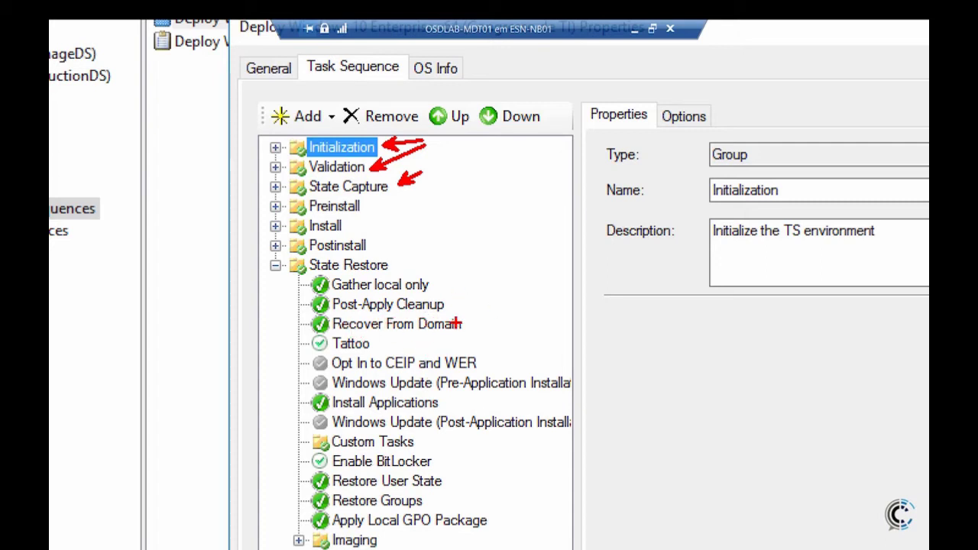
mouse_move(474, 314)
left_mouse_down()
mouse_move(389, 338)
mouse_move(299, 337)
left_mouse_up()
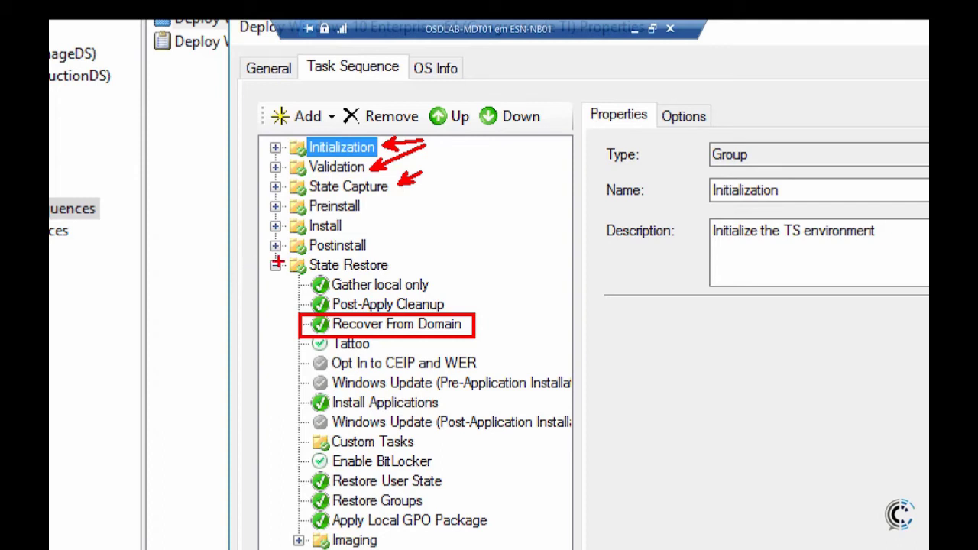
left_click_drag(264, 253, 577, 533)
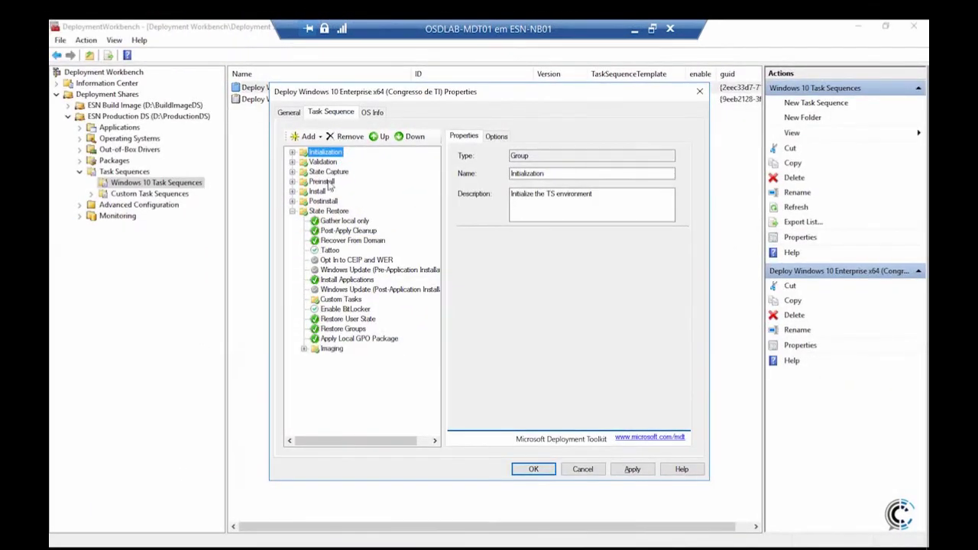
left_click(325, 201)
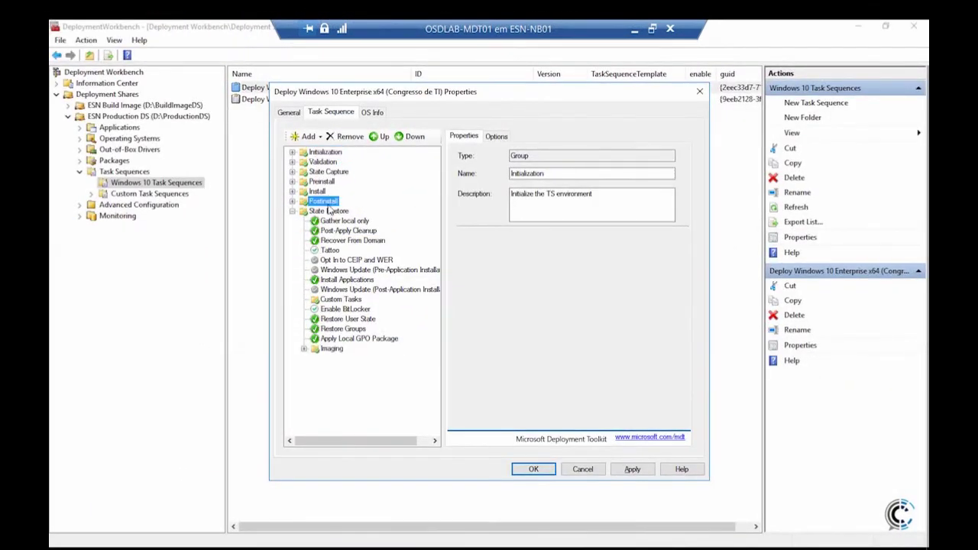
Step: Check State Restore's run conditions, then show Next Phase's ZTINextPhase.wsf command line under Postinstall
left_click(328, 211)
left_click(497, 136)
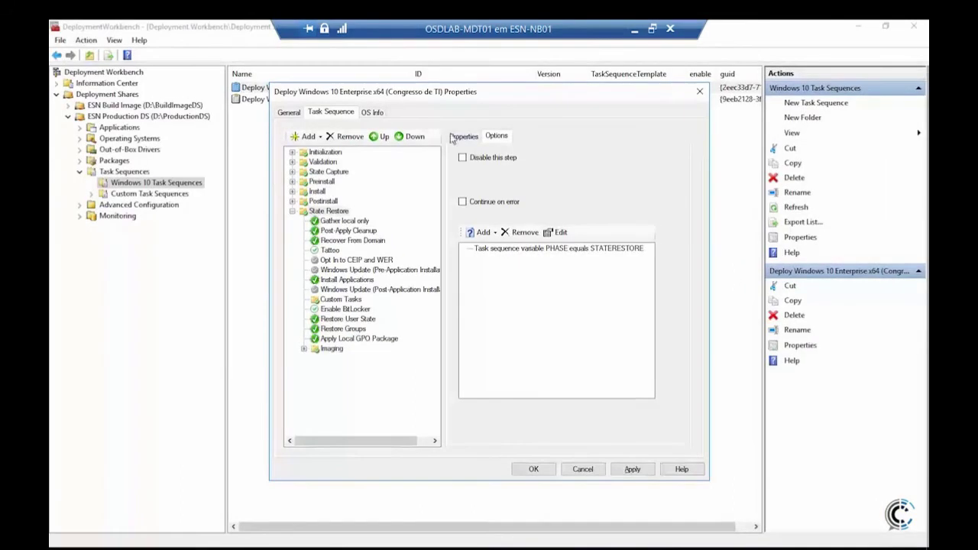
left_click(292, 201)
left_click(330, 251)
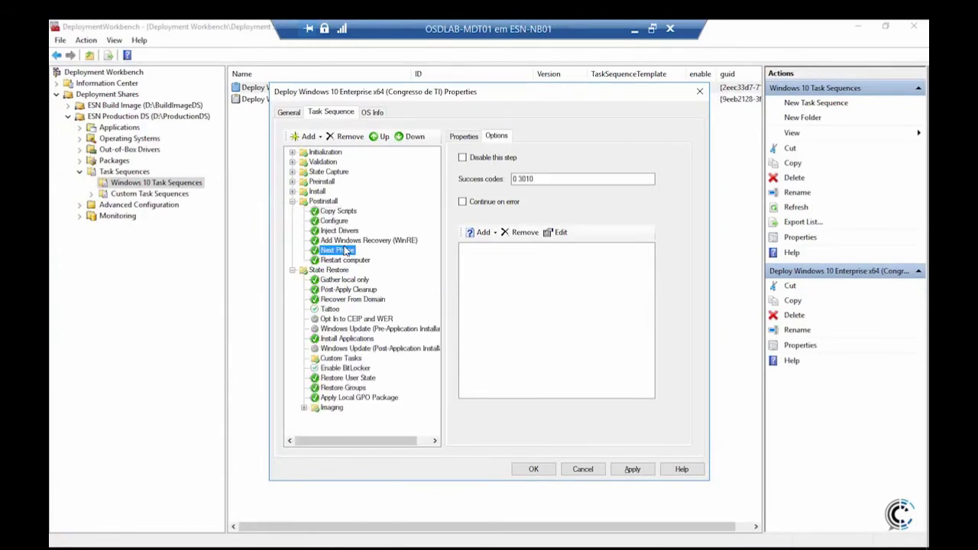
left_click(464, 136)
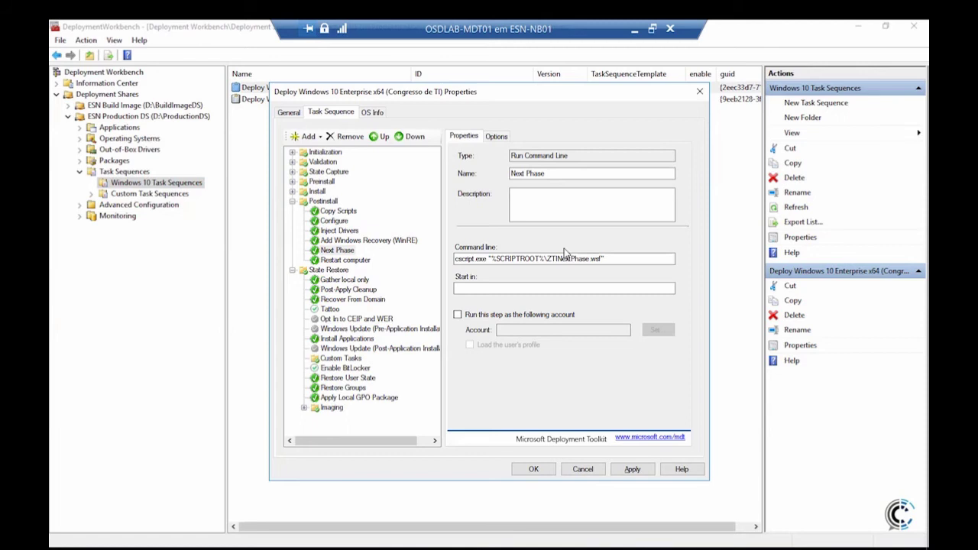
left_click_drag(608, 259, 462, 259)
left_click(426, 282)
Step: Expand the Initialization, Validation, State Capture and Preinstall groups in the step tree
left_click(292, 152)
left_click(292, 171)
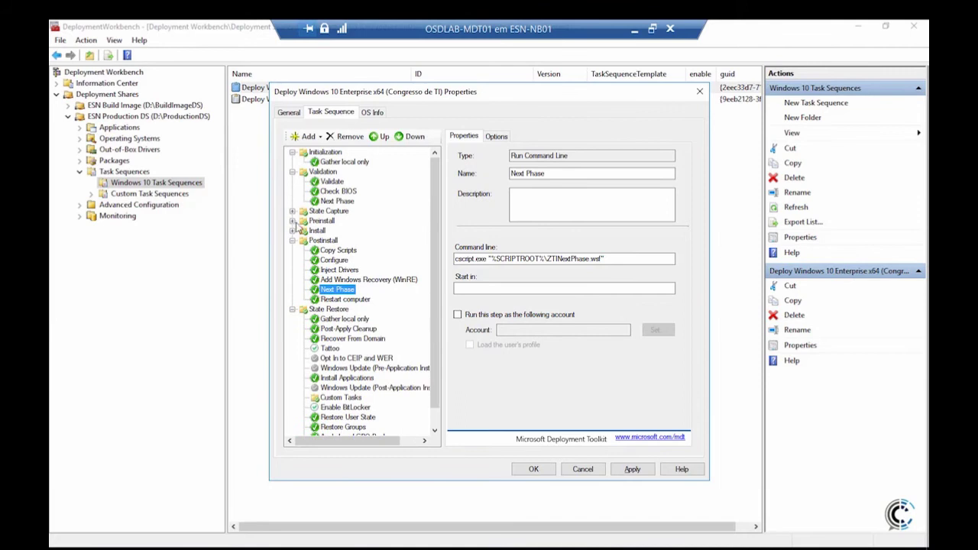
left_click(291, 211)
left_click(292, 290)
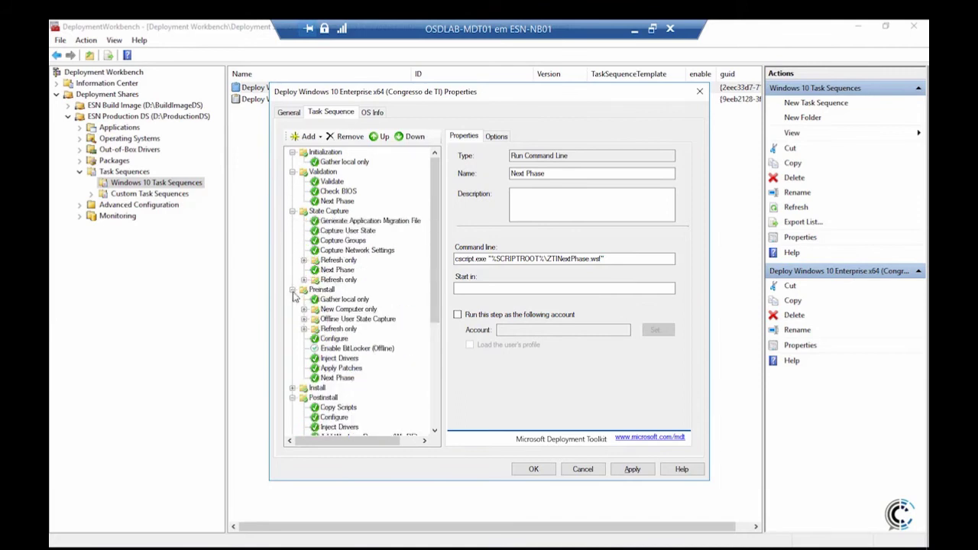
scroll(339, 317, "down", 2)
scroll(339, 317, "up", 2)
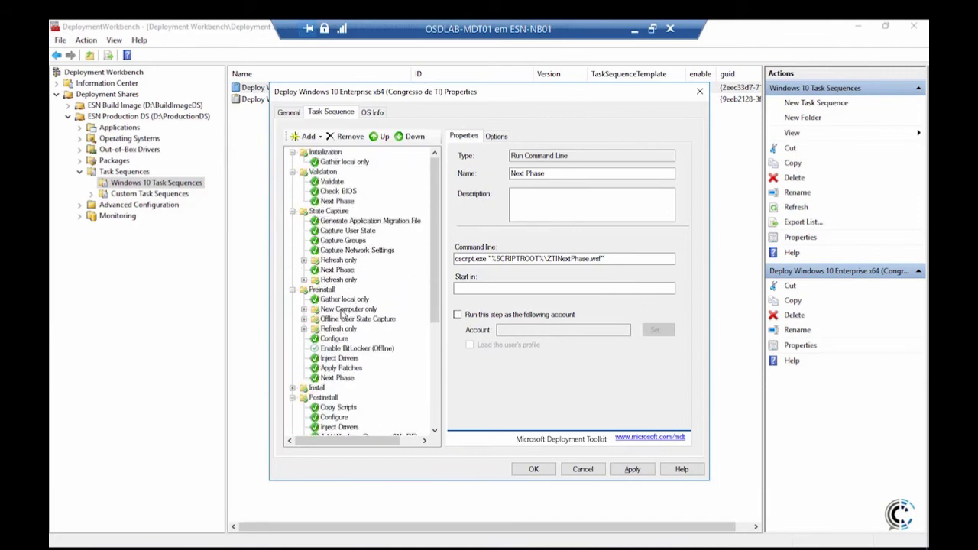
Step: Expand both Refresh only groups and view the first one's run condition
left_click(328, 211)
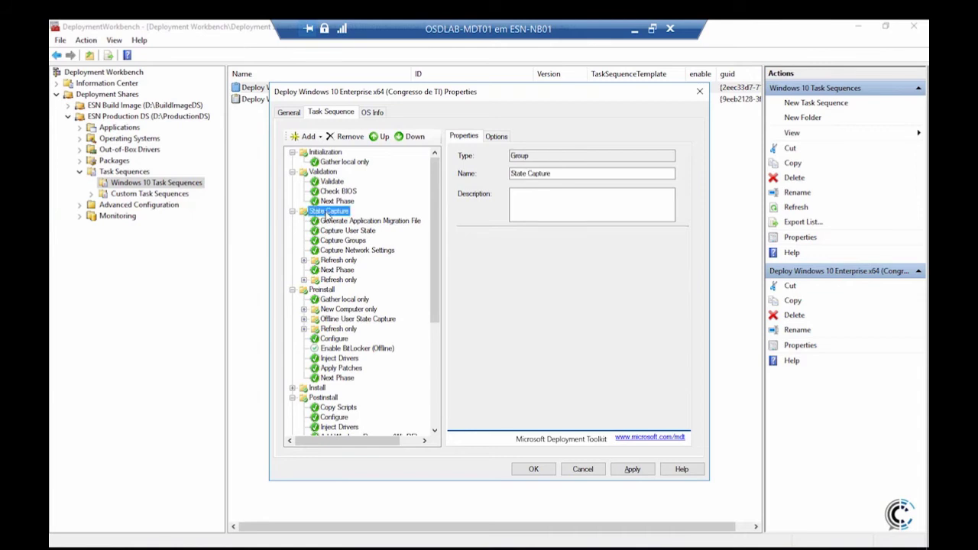
left_click(338, 261)
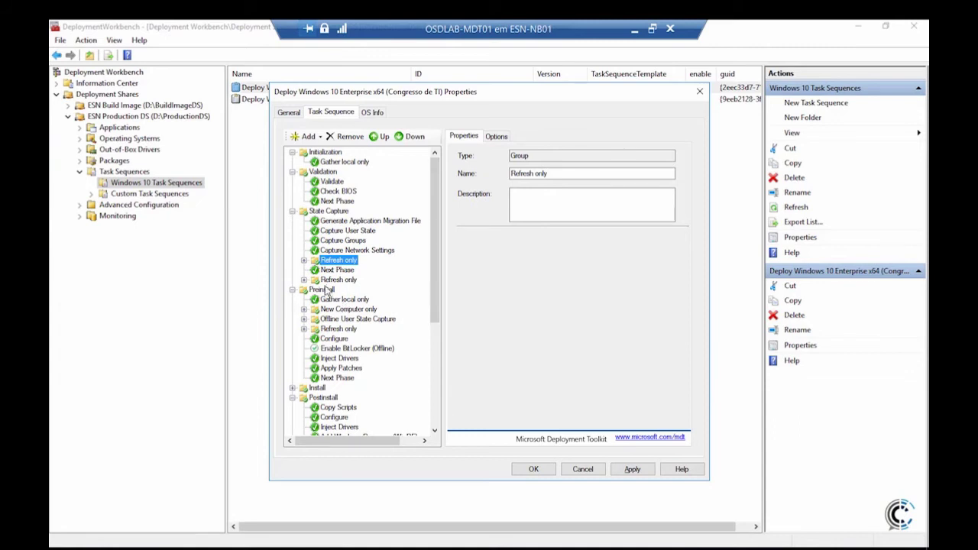
left_click(304, 280)
left_click(338, 290)
left_click(337, 279)
left_click(338, 261)
left_click(304, 261)
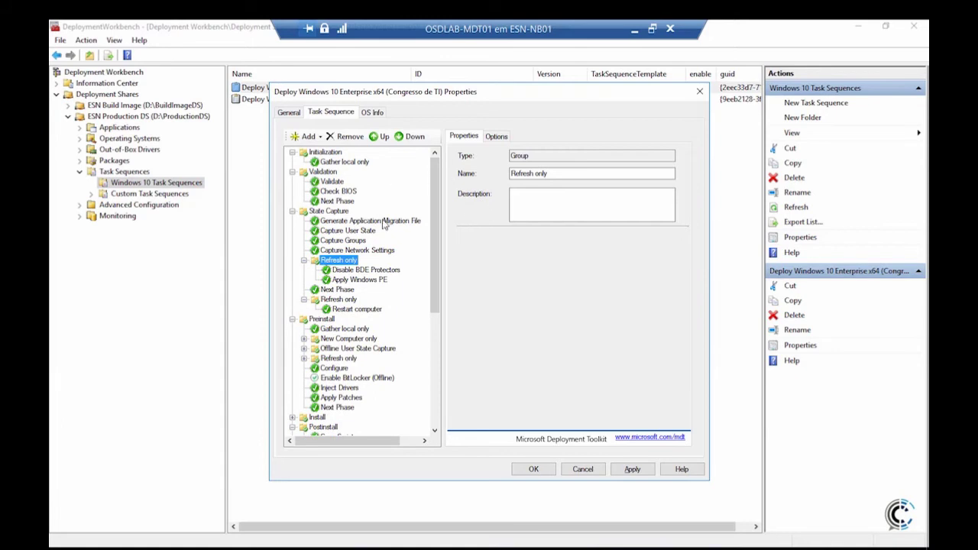
left_click(495, 137)
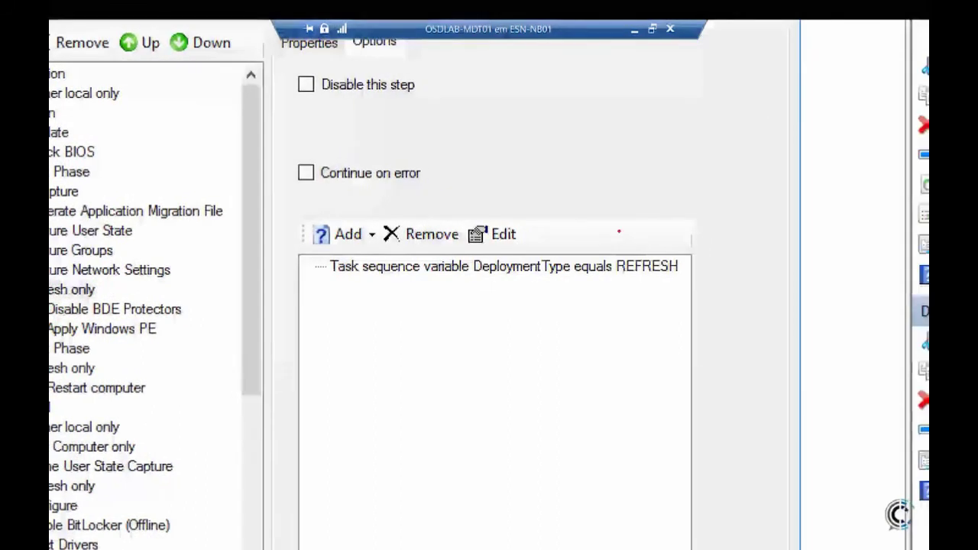
left_click_drag(538, 252, 600, 215)
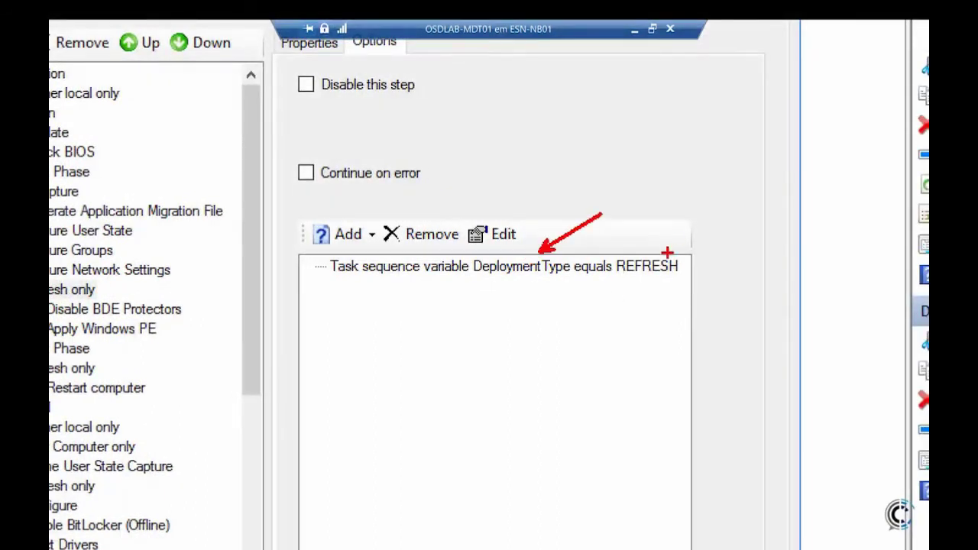
left_click_drag(645, 280, 588, 312)
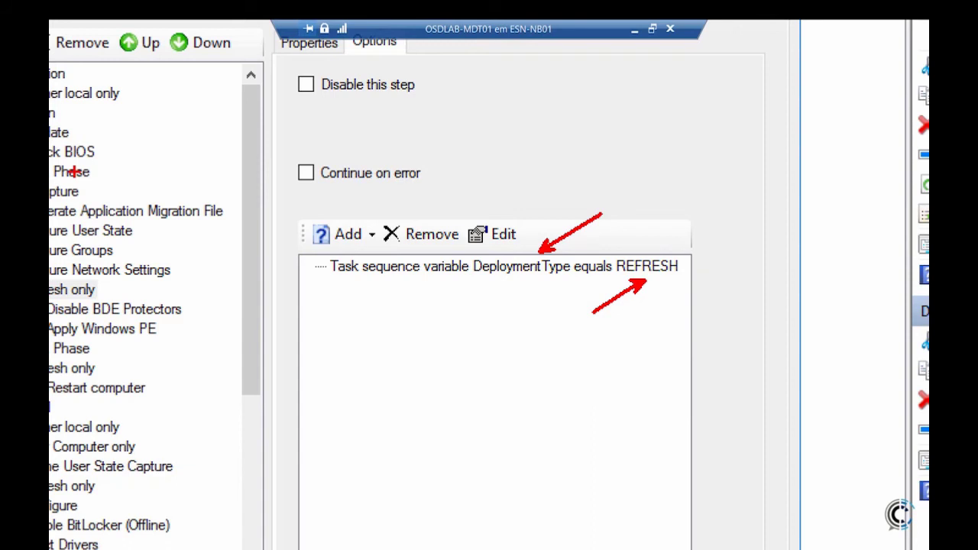
key("Escape")
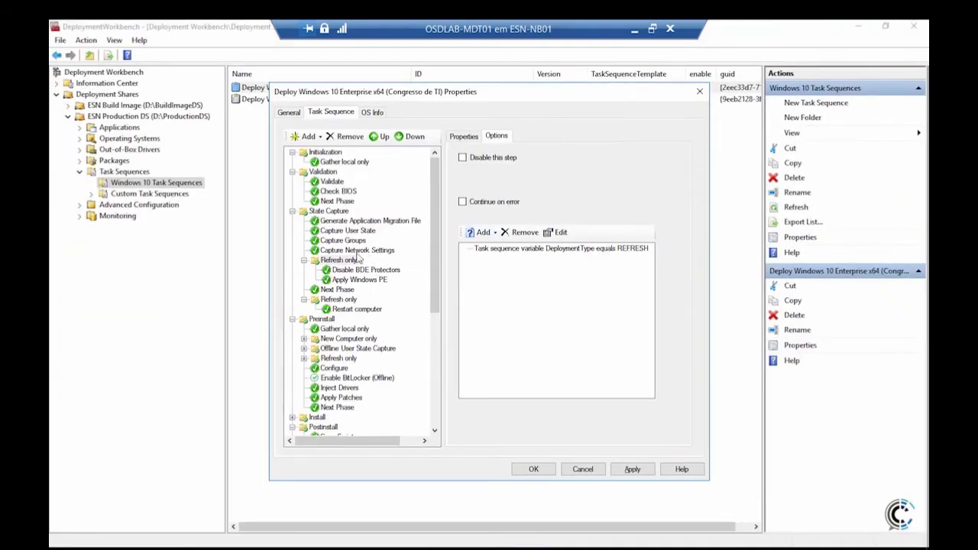
Step: Review State Capture's PHASE condition and its Capture User State, Capture Groups and Capture Network Settings steps
left_click(334, 261)
left_click(331, 299)
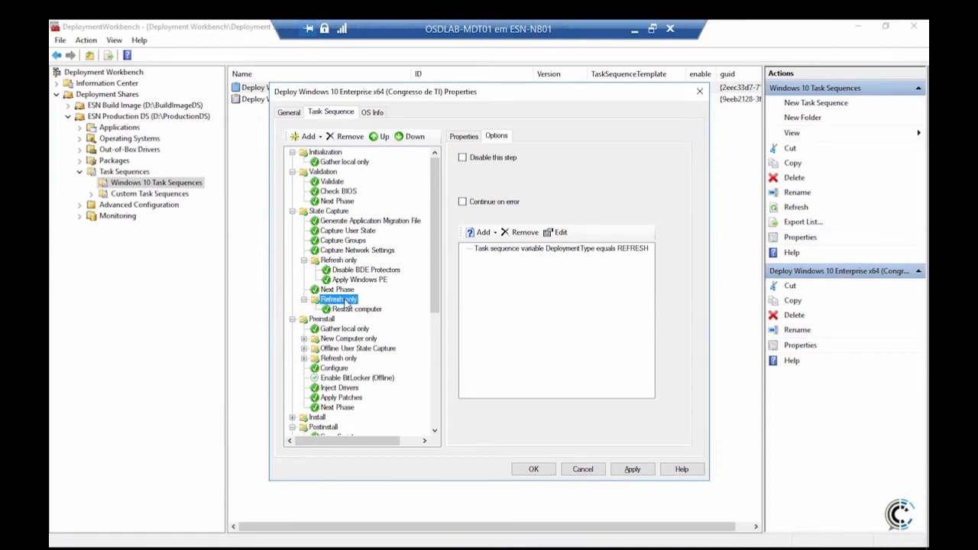
left_click(335, 250)
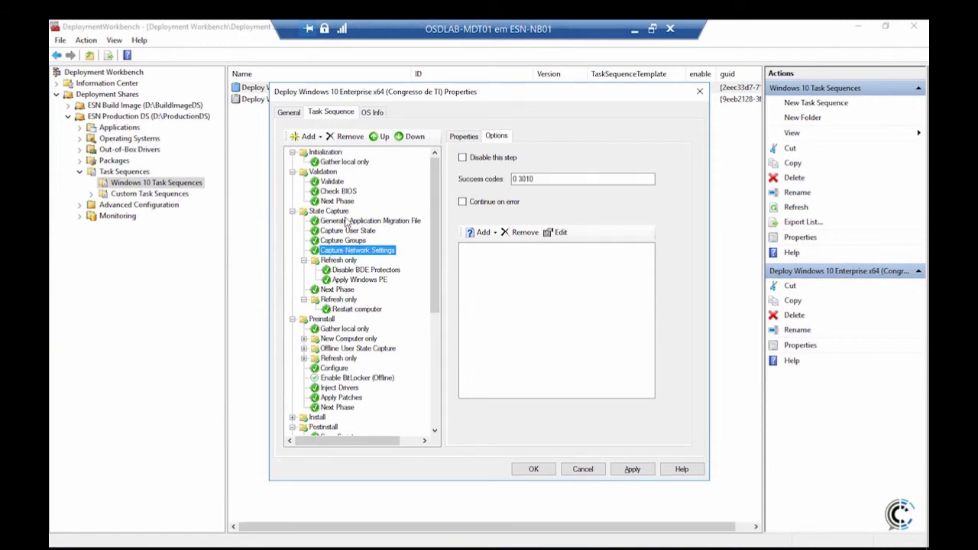
left_click(330, 211)
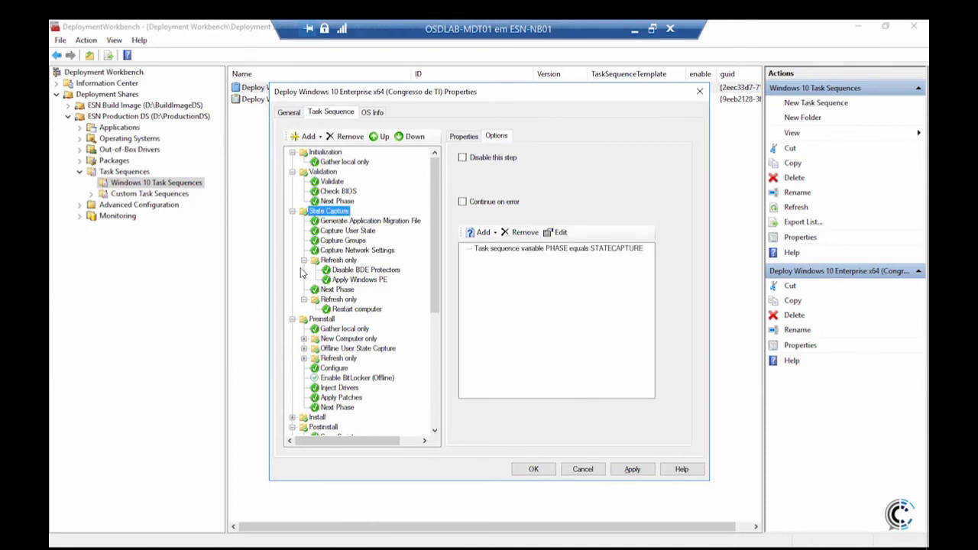
left_click(356, 231)
left_click(343, 222)
left_click(342, 230)
left_click(340, 241)
left_click(340, 251)
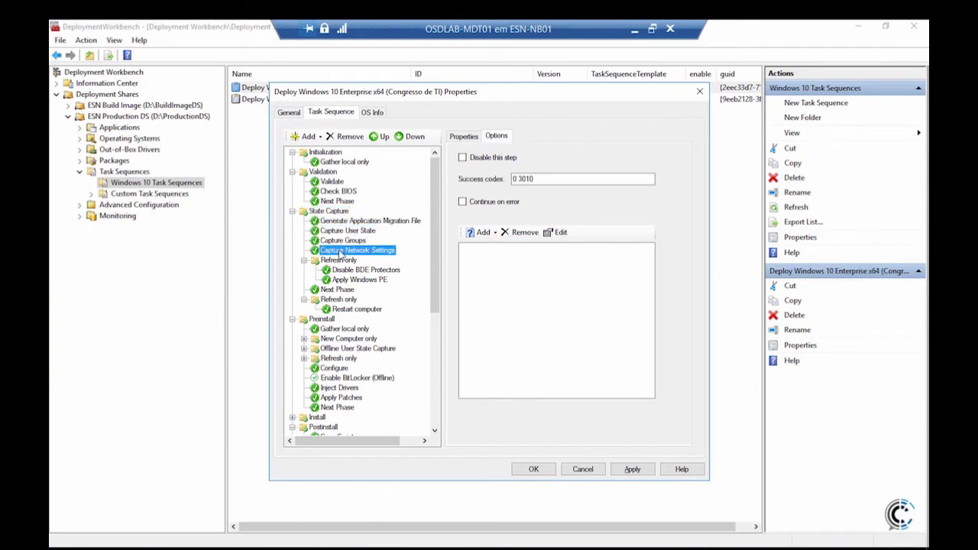
Step: Check Preinstall's PHASE condition, its Gather local only step and the New Computer only group
left_click(322, 319)
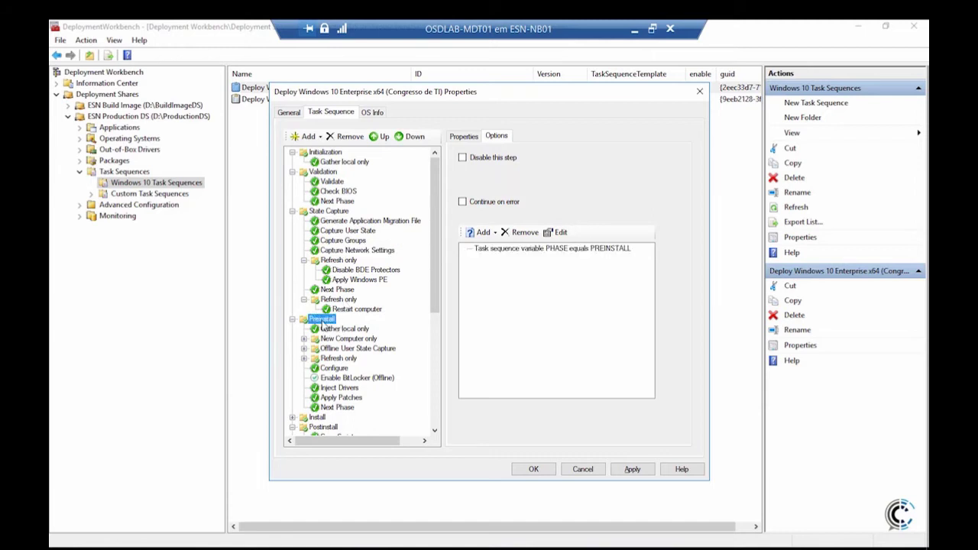
left_click(463, 138)
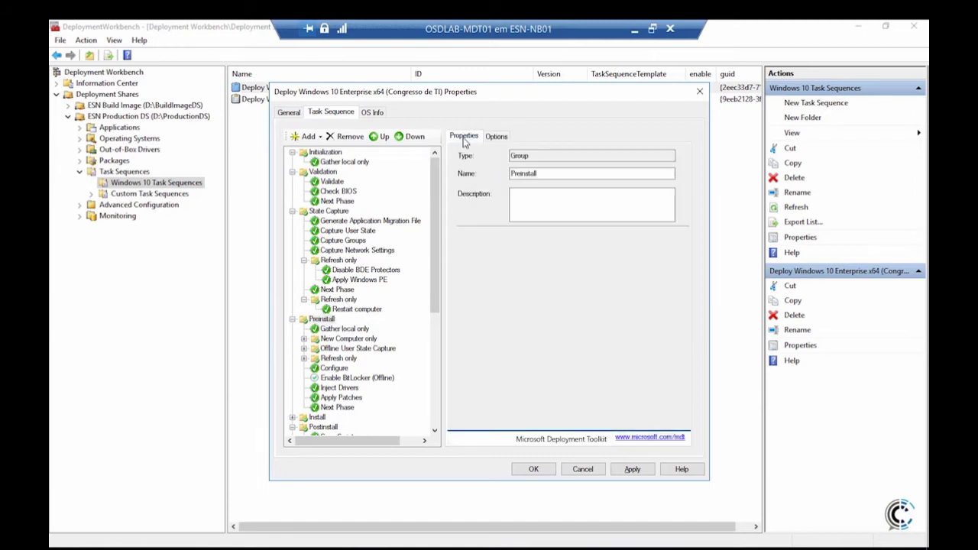
left_click(329, 329)
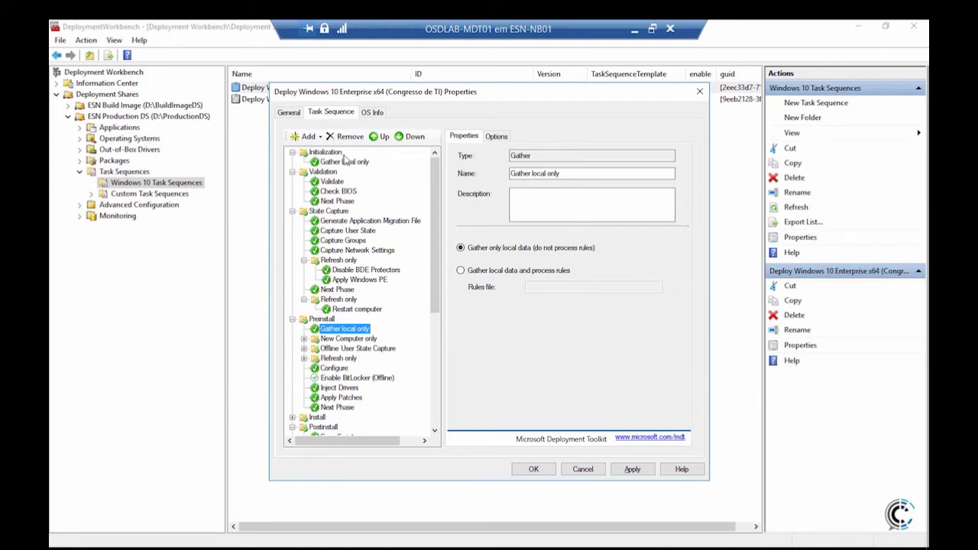
left_click(343, 340)
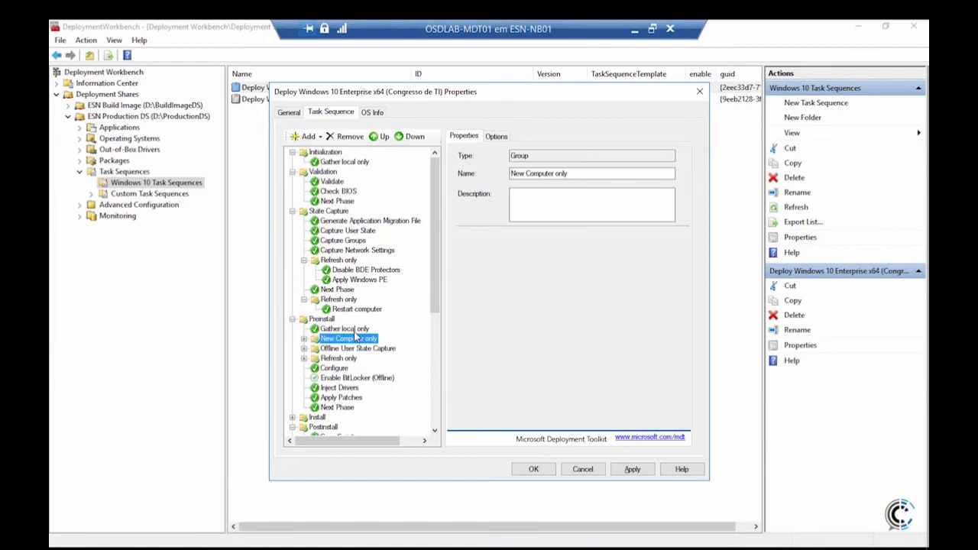
Step: Expand New Computer only and show its Validate step: 768 MB memory, 800 MHz processor, Client OS
left_click(497, 136)
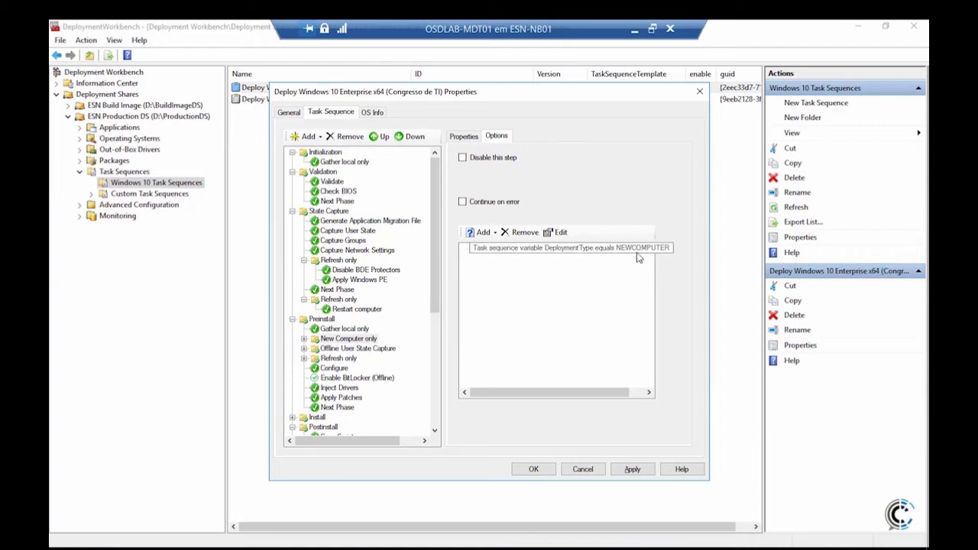
left_click(334, 340)
left_click(304, 339)
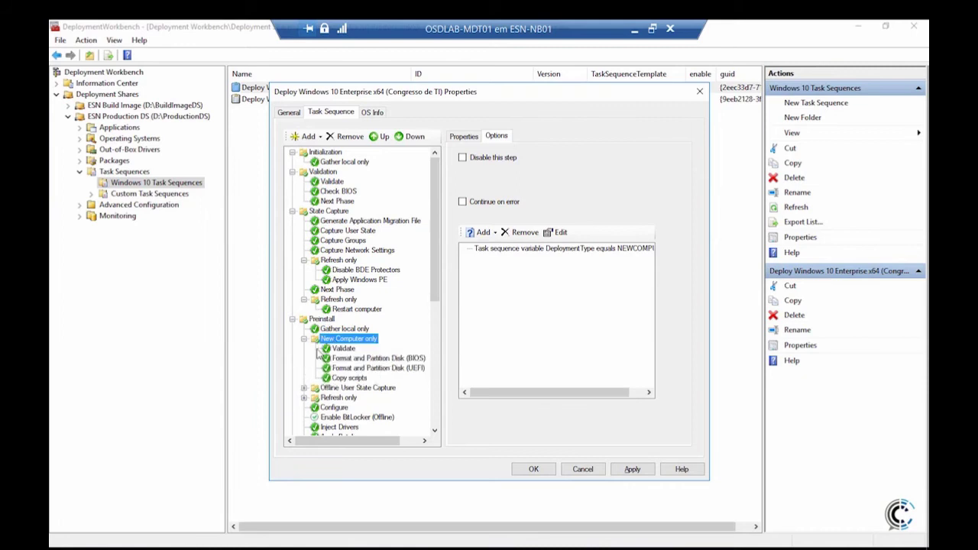
left_click(352, 350)
left_click(472, 140)
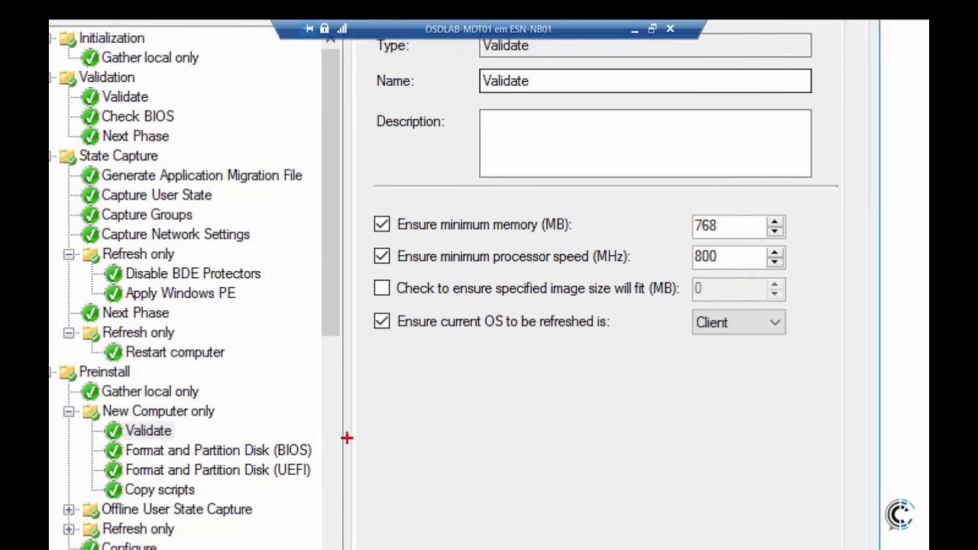
left_click_drag(187, 431, 268, 397)
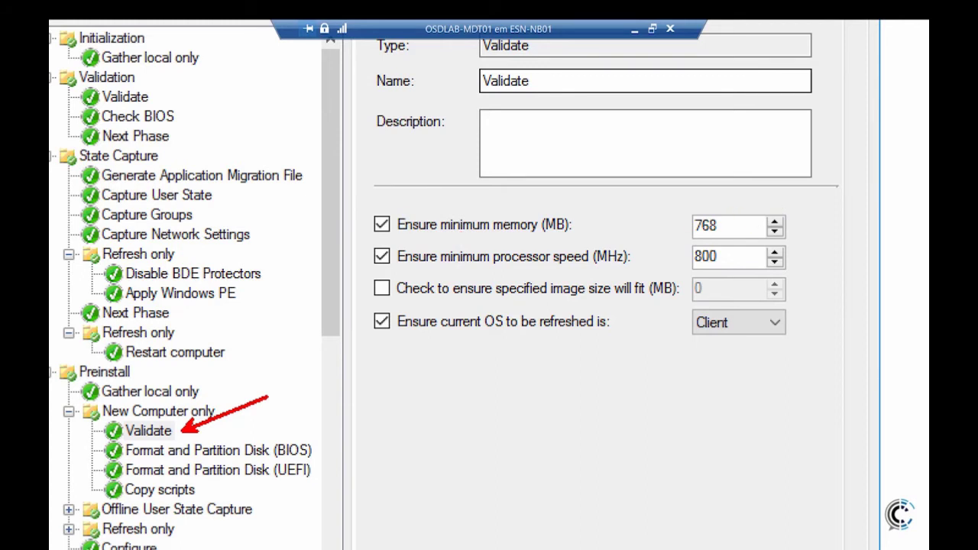
left_click_drag(731, 226, 801, 198)
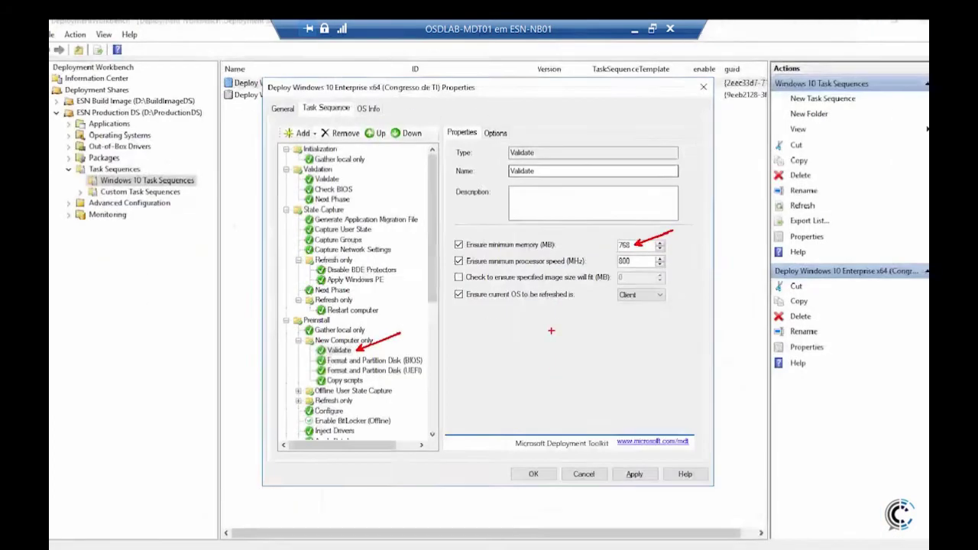
Step: Show the Validation group's own Validate step (768 MB memory, 800 MHz, Client OS)
left_click(329, 182)
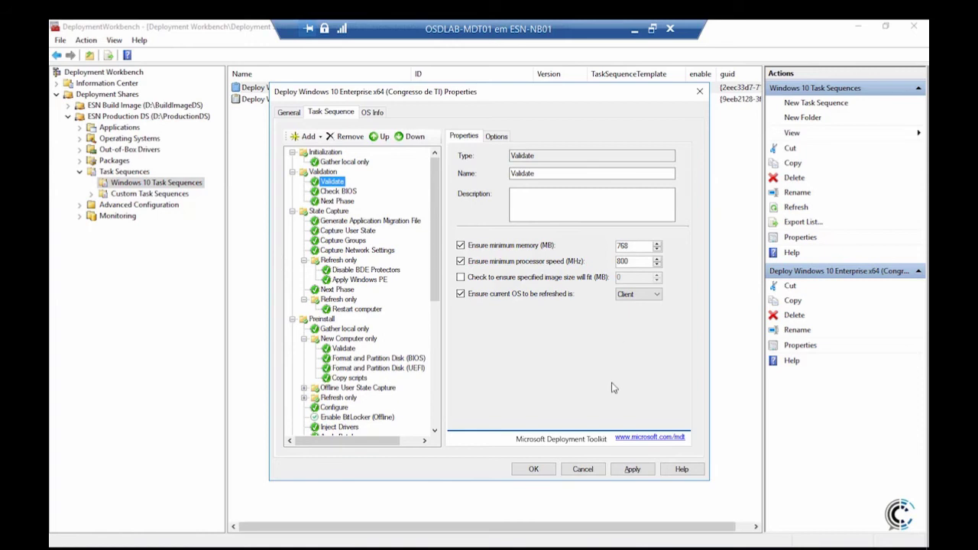
Step: Launch Calculator via Run and compute 4096 minus 256, giving 3840
key("super+r")
type("calc")
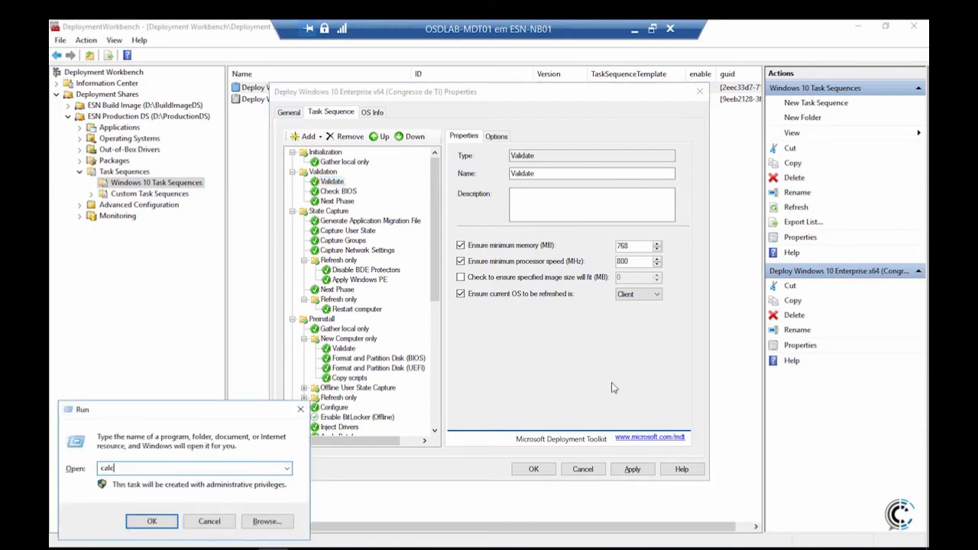
key("Return")
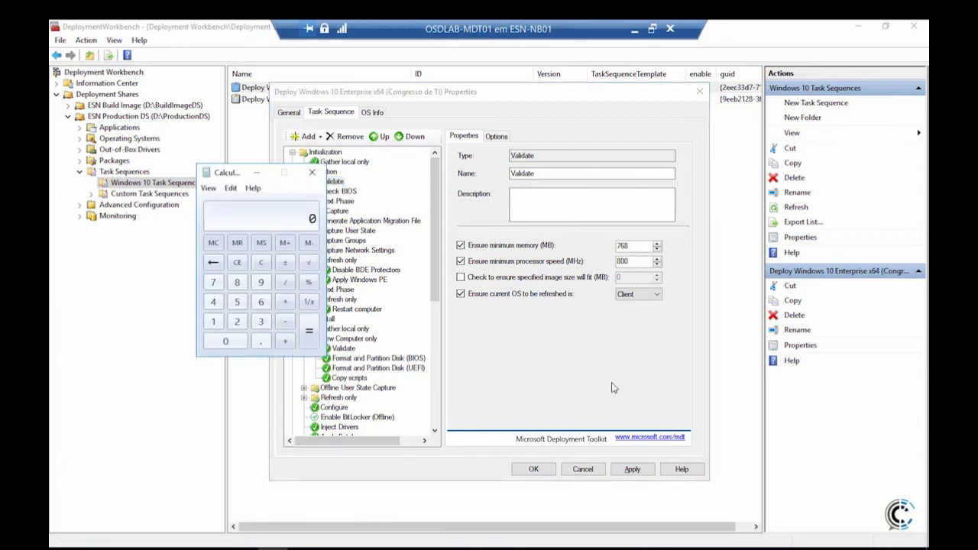
type("4096")
key("Return")
type("256")
key("Return")
Step: Replace the Validate step's 768 minimum memory with 3840 MB and close Calculator
left_click_drag(631, 246, 585, 246)
left_click(230, 176)
left_click_drag(230, 176, 163, 143)
left_click(600, 243)
type("3840")
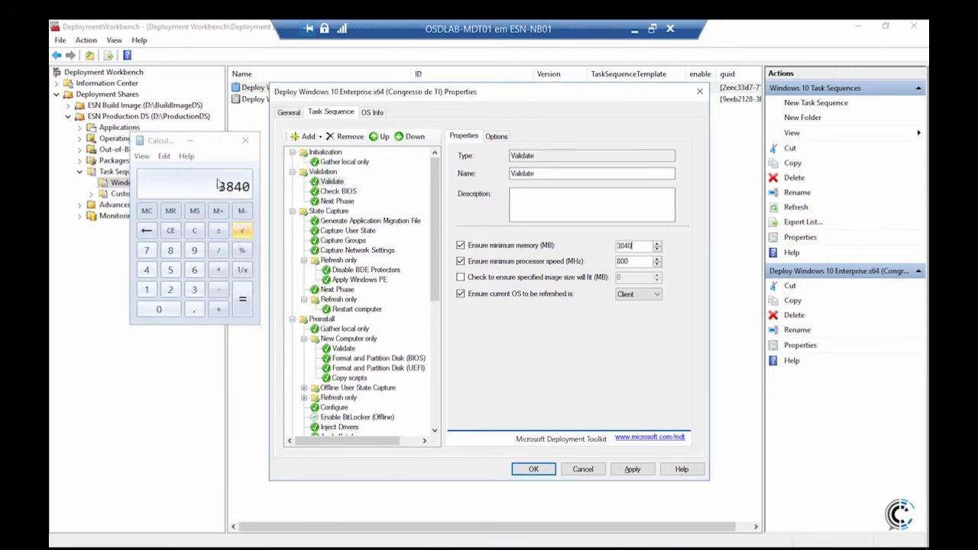
left_click(245, 141)
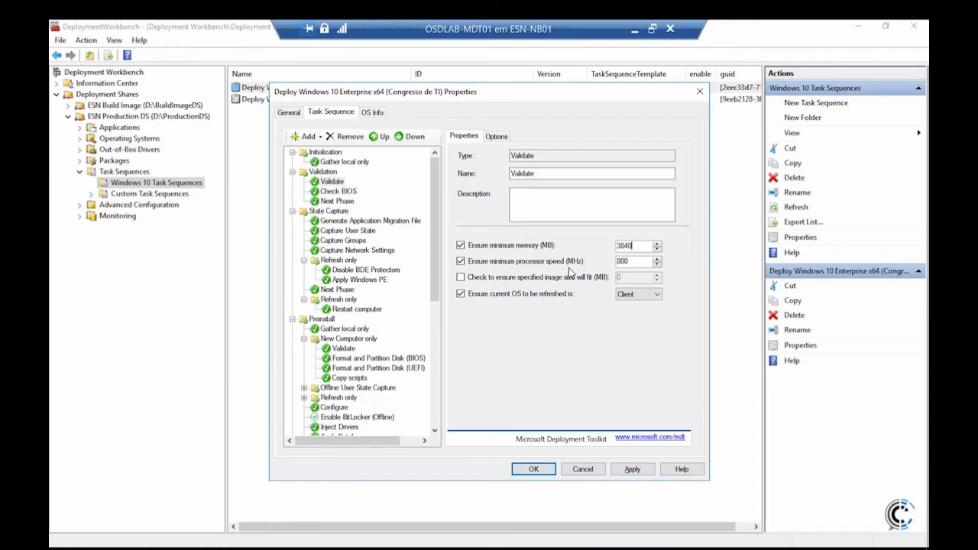
Step: Enter 1000 in the Validate step's 'Ensure minimum processor speed (MHz)' field
key("Tab")
type("1000")
Step: Select the Check BIOS step and compare its Options and Properties tabs, showing the ZTIBIOSCheck.wsf command line
left_click(337, 183)
left_click(344, 192)
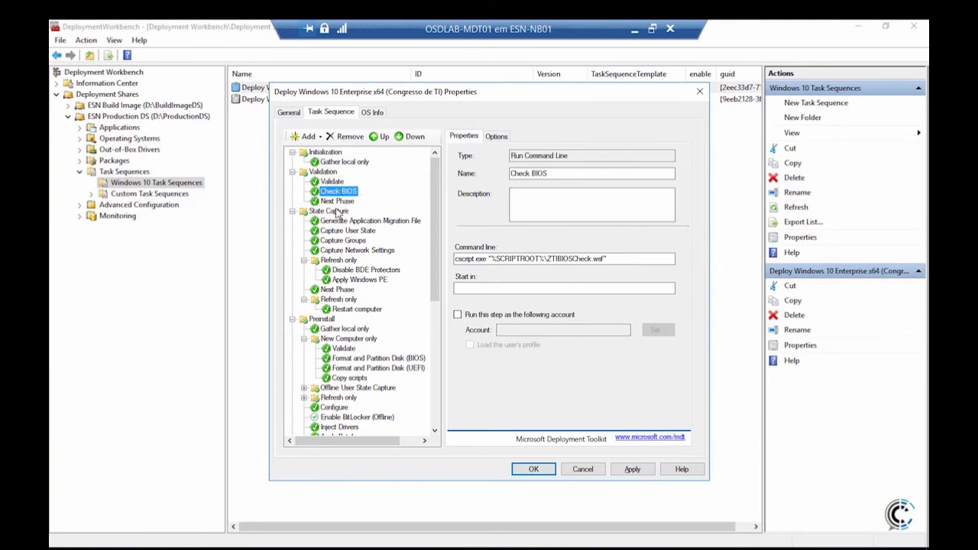
left_click(337, 202)
left_click(341, 192)
left_click(484, 138)
left_click(461, 141)
left_click(339, 192)
left_click(332, 182)
Step: Review the success codes and conditions of the Check BIOS and Next Phase steps
left_click(495, 137)
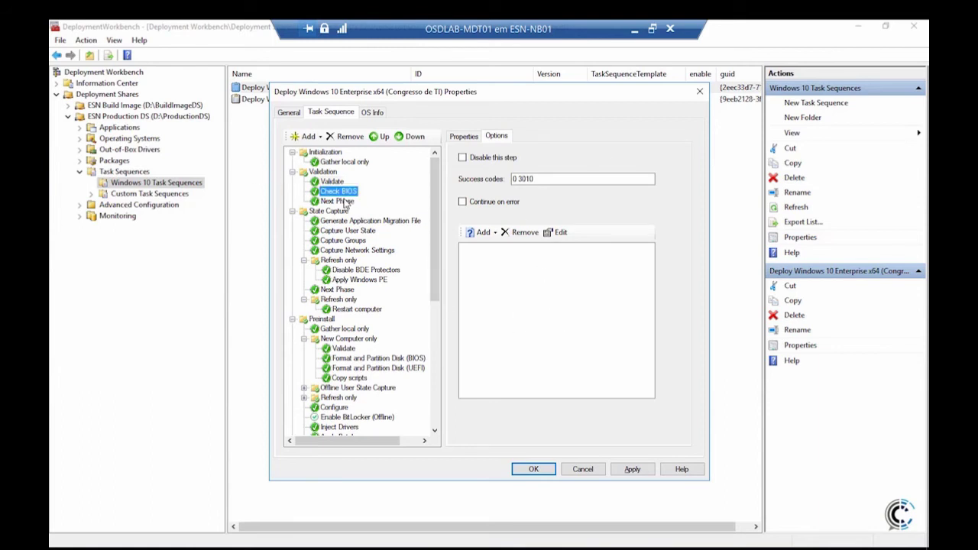
left_click(346, 201)
left_click(484, 255)
Step: Step through each step's options down to Capture User State and its USMTOfflineMigration condition
left_click(333, 181)
left_click(338, 191)
left_click(339, 201)
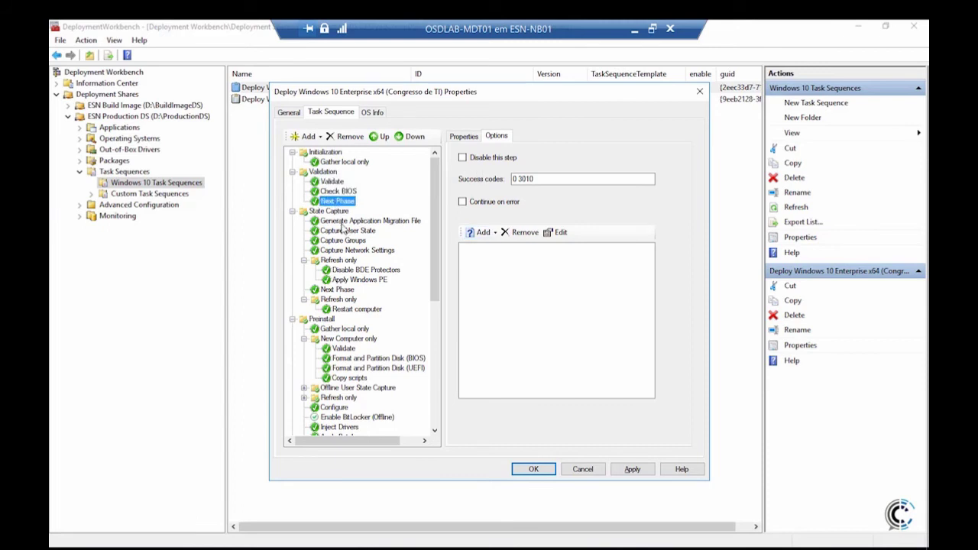
left_click(344, 222)
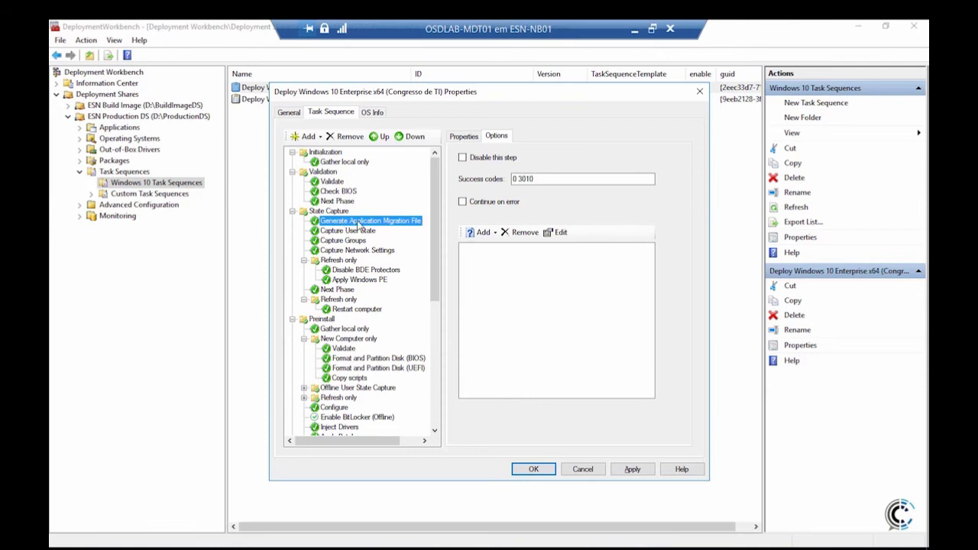
left_click(366, 231)
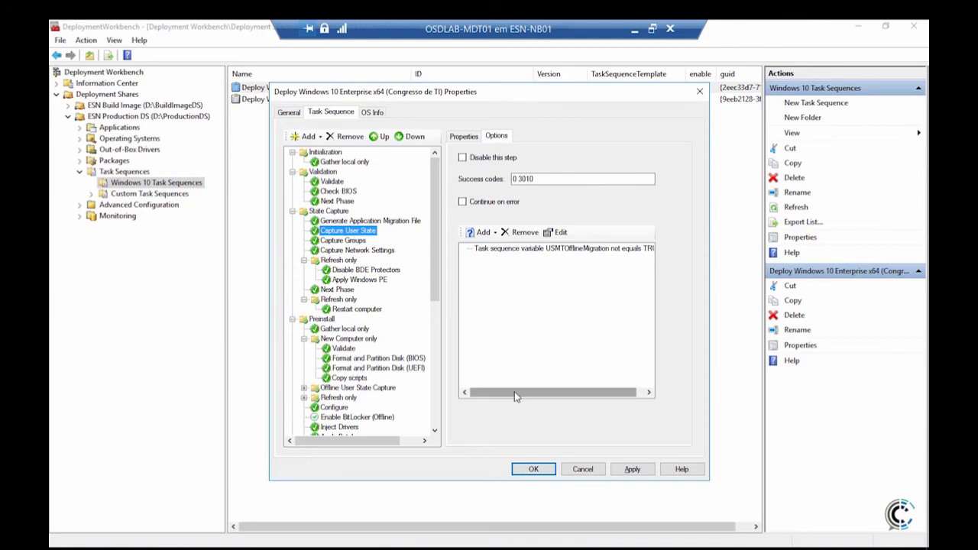
Step: Read the full 'USMTOfflineMigration not equal TRUE' condition, then check Capture Groups' condition-free options
left_click_drag(514, 394, 523, 393)
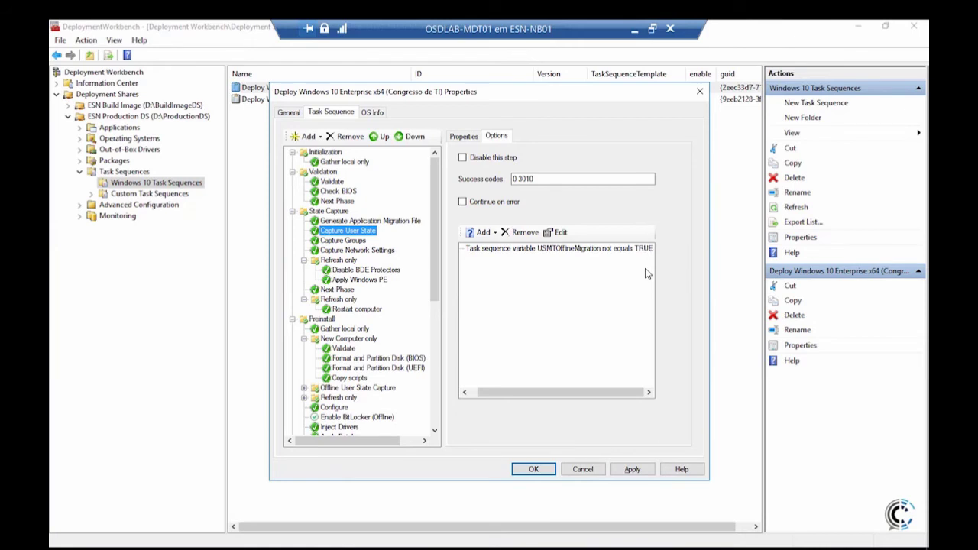
left_click(650, 252)
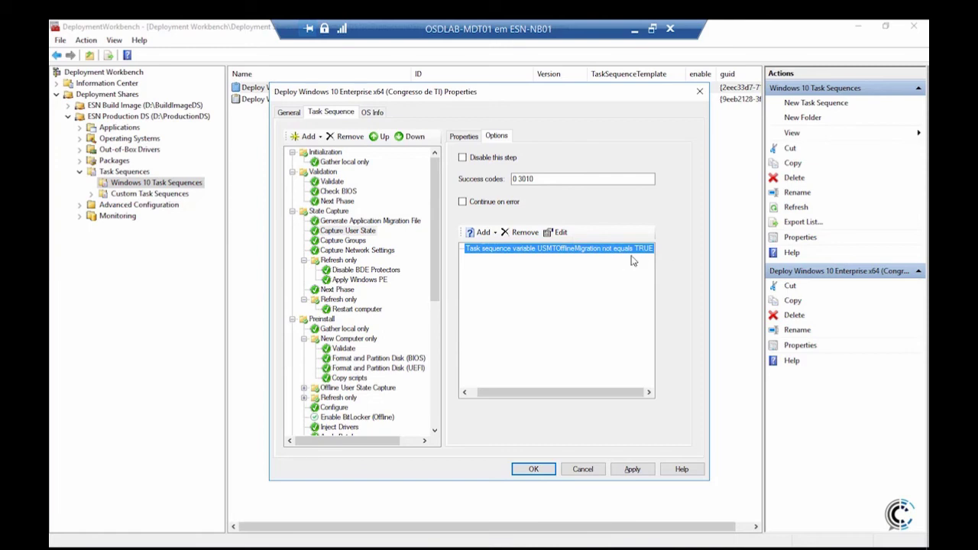
left_click(373, 231)
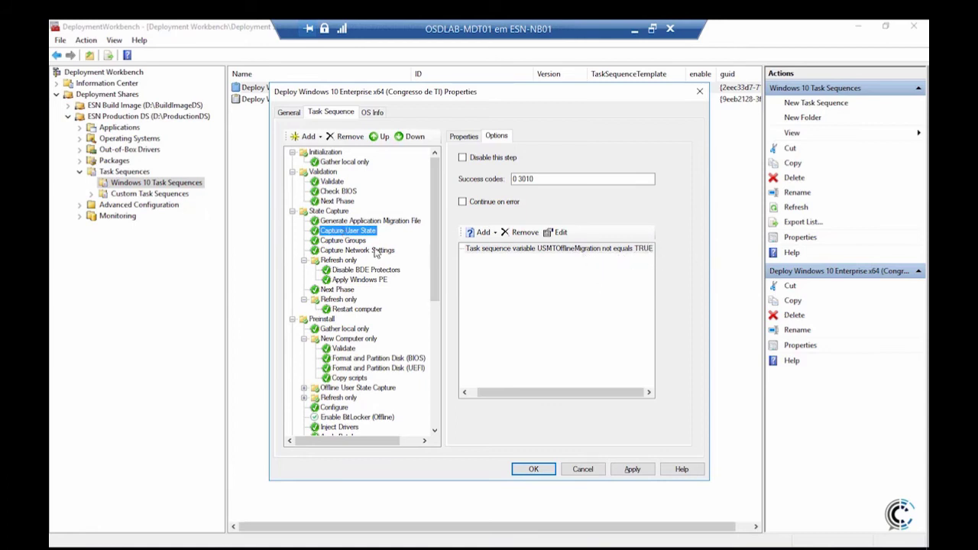
left_click(358, 240)
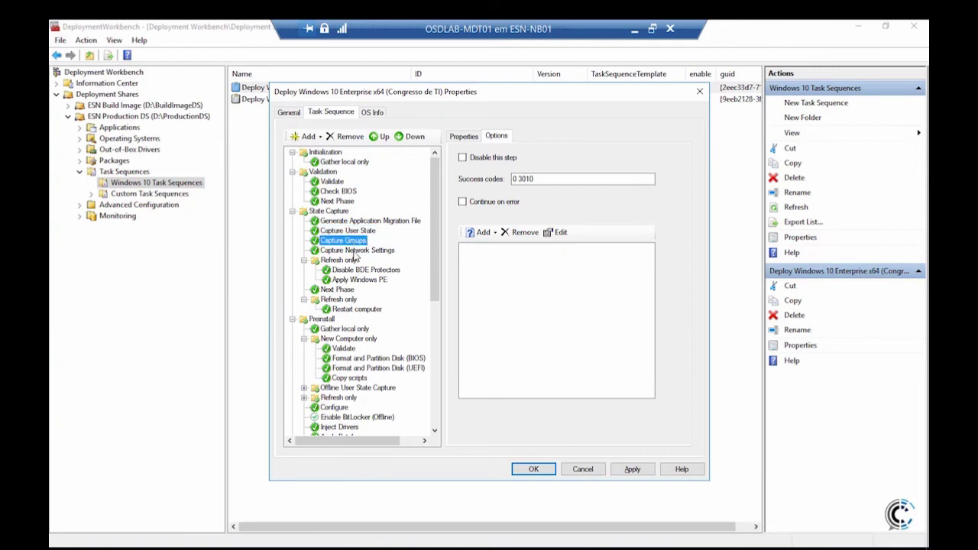
Step: View Capture Groups' command line, then the Capture Network Settings step running ZTINicConfig.wsf
left_click(463, 137)
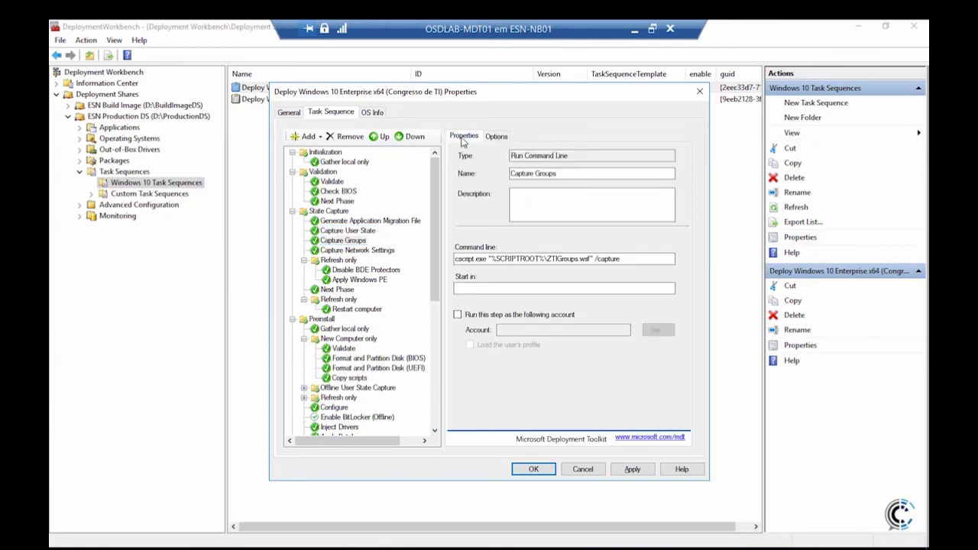
left_click(356, 252)
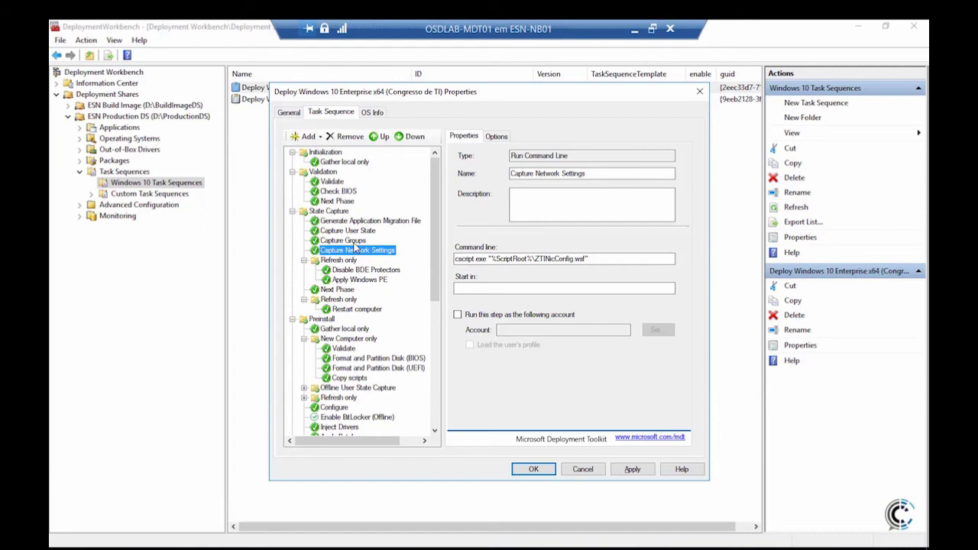
scroll(355, 252, "down", 4)
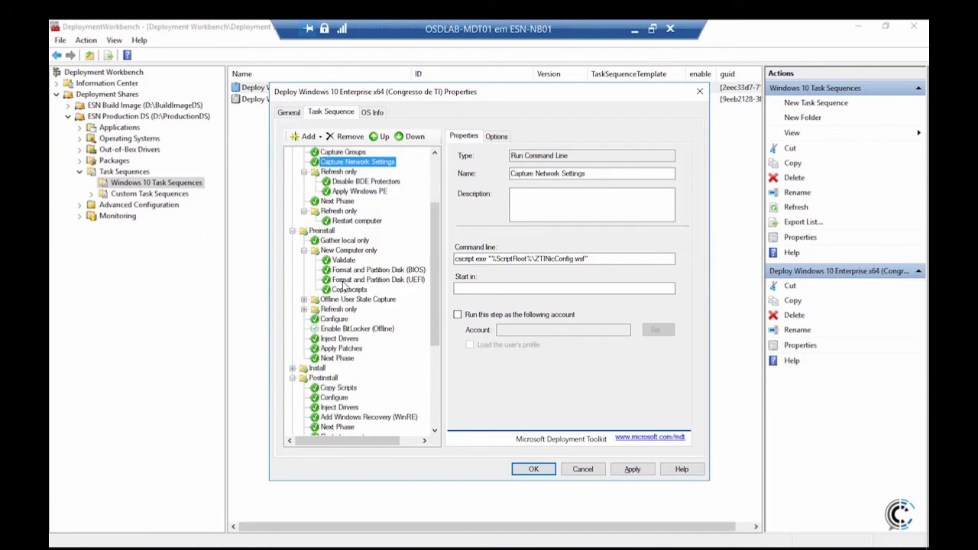
Step: Review the BIOS partition step (disk 0, MBR, three volumes), then select Format and Partition Disk (UEFI)
left_click(388, 242)
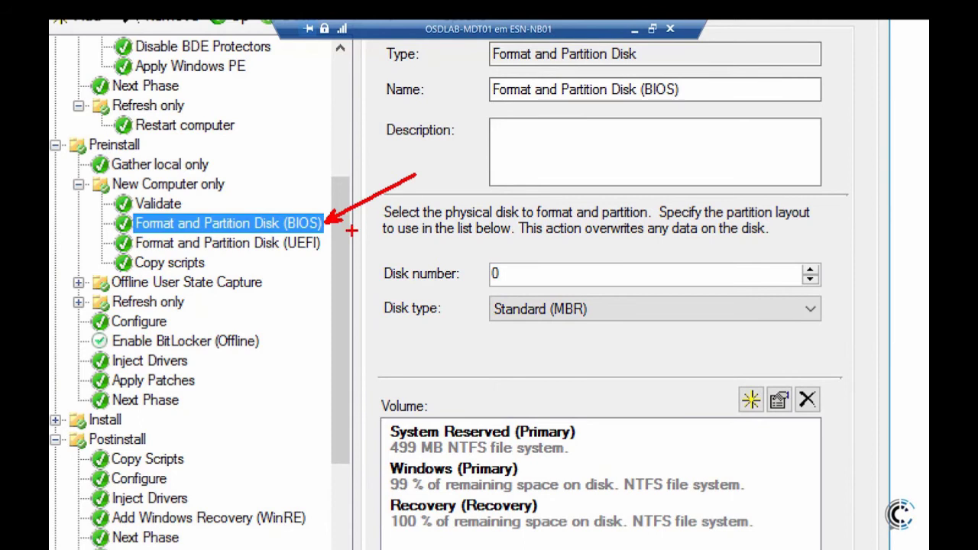
left_click_drag(330, 244, 411, 216)
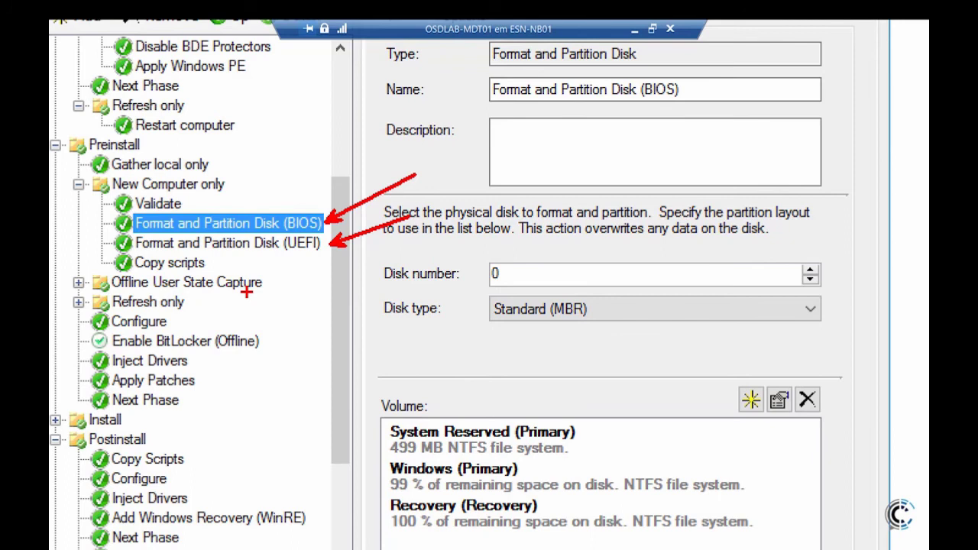
key("Escape")
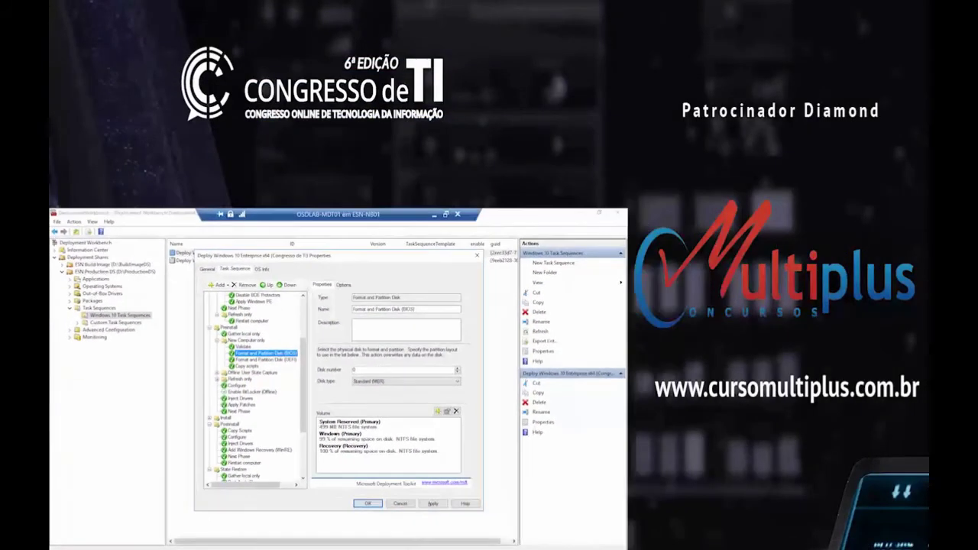
left_click(268, 359)
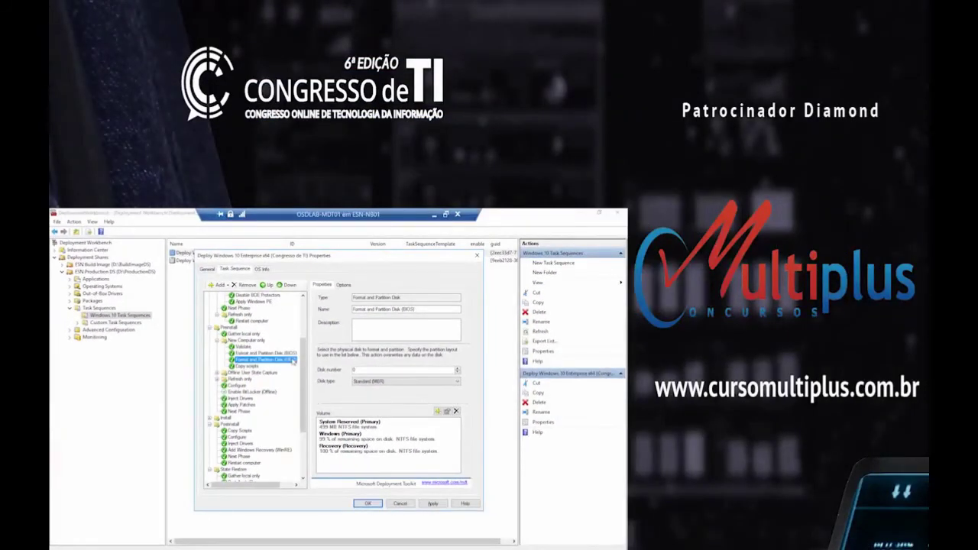
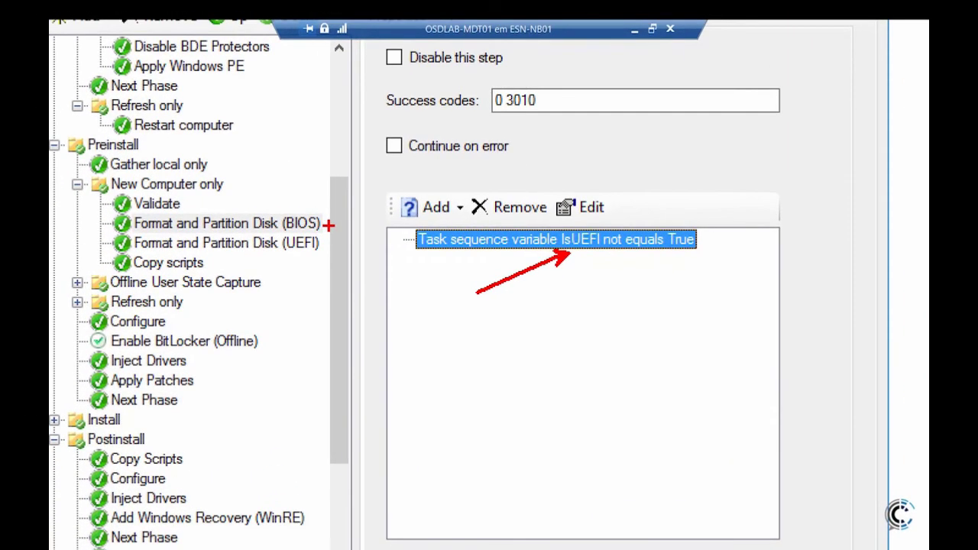
Step: Select Format and Partition Disk (UEFI) and view its condition: IsUEFI equals True
left_click_drag(329, 225, 416, 180)
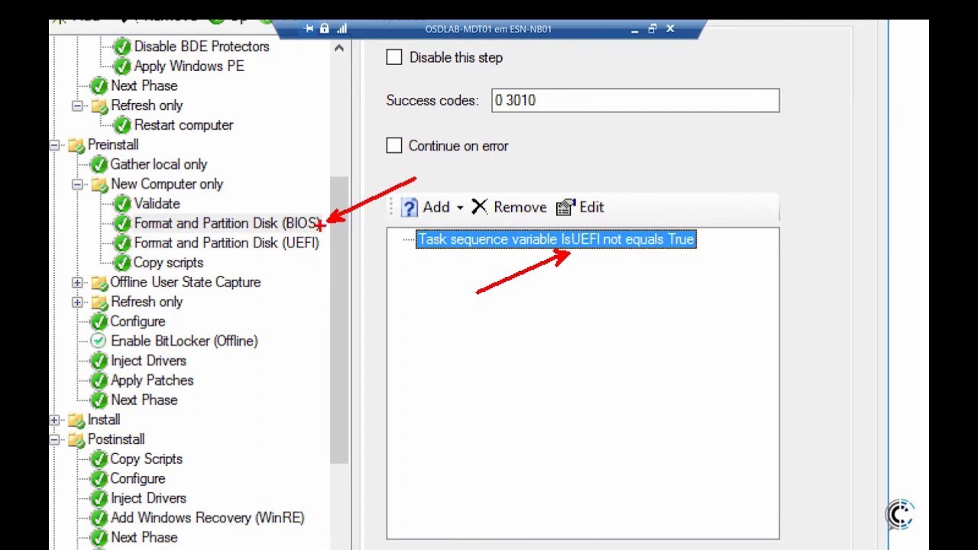
key("Escape")
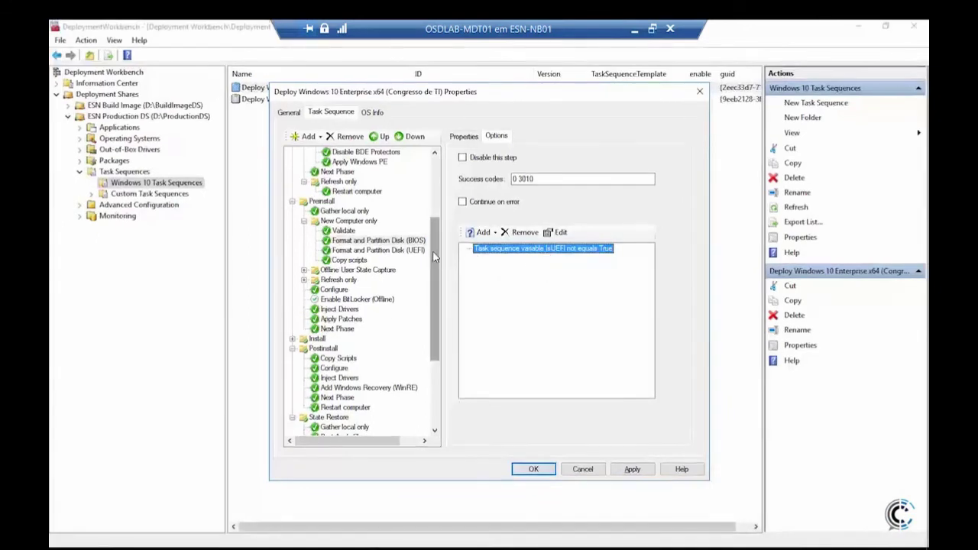
left_click(420, 251)
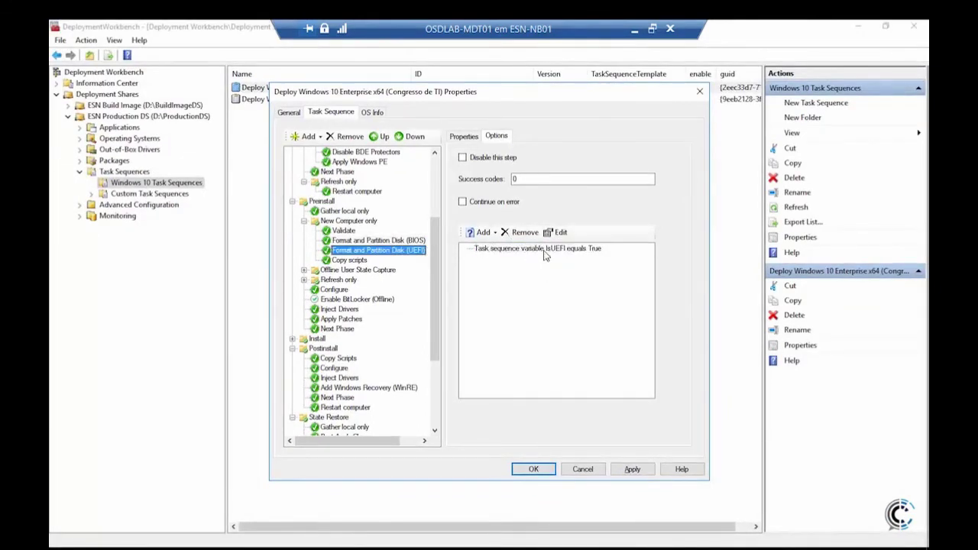
key("ctrl+1")
left_click_drag(561, 257, 472, 312)
left_click_drag(668, 245, 781, 193)
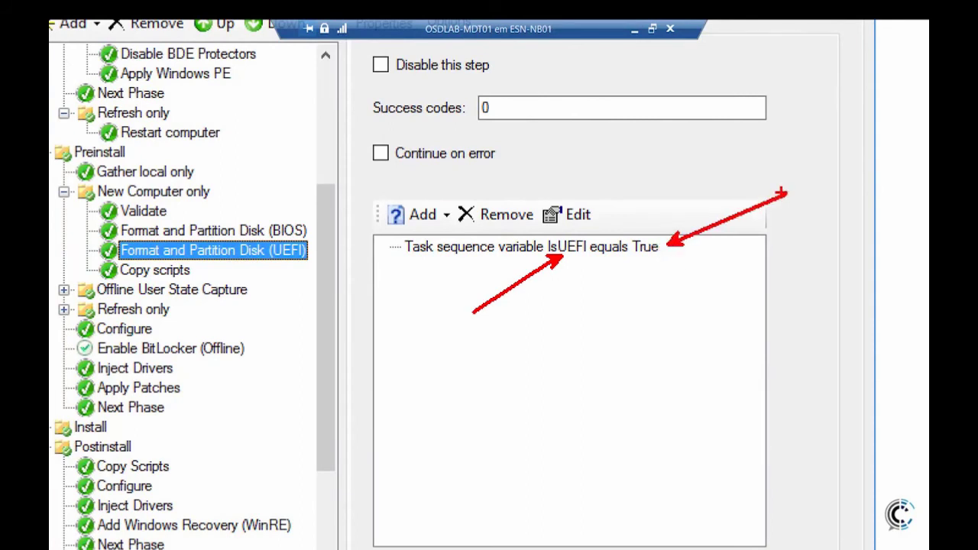
left_click_drag(317, 246, 365, 216)
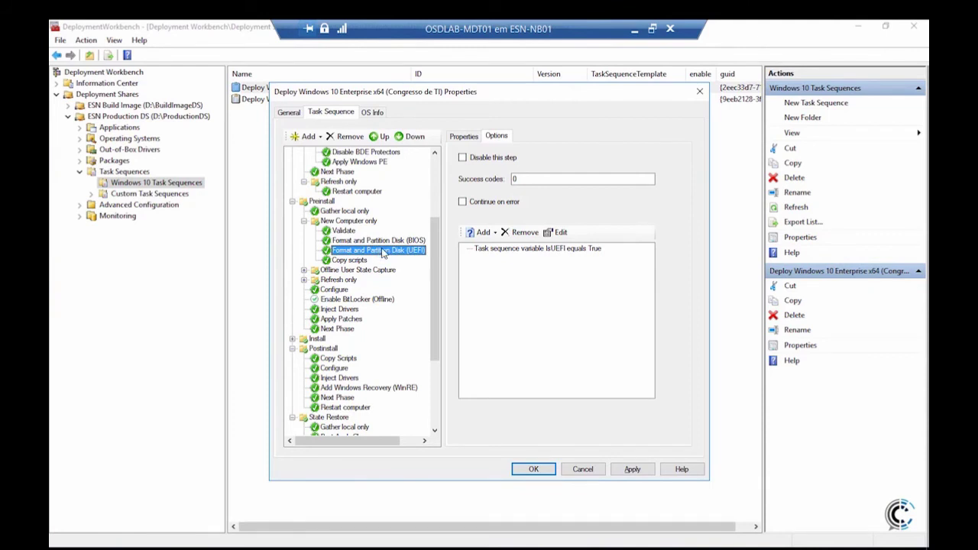
Step: Select Format and Partition Disk (BIOS), toggle Disable this step off again, and dismiss the Copy/Paste menu
left_click(399, 240)
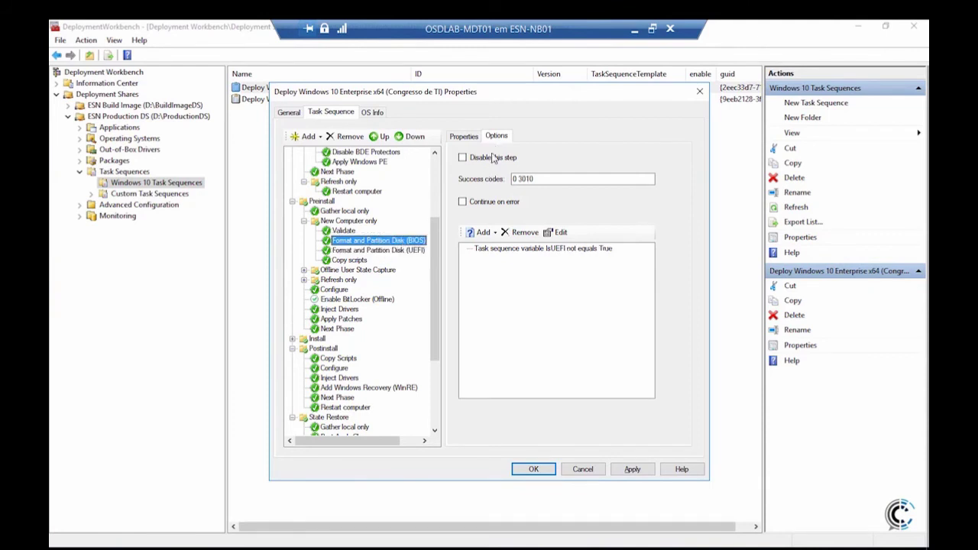
left_click(493, 159)
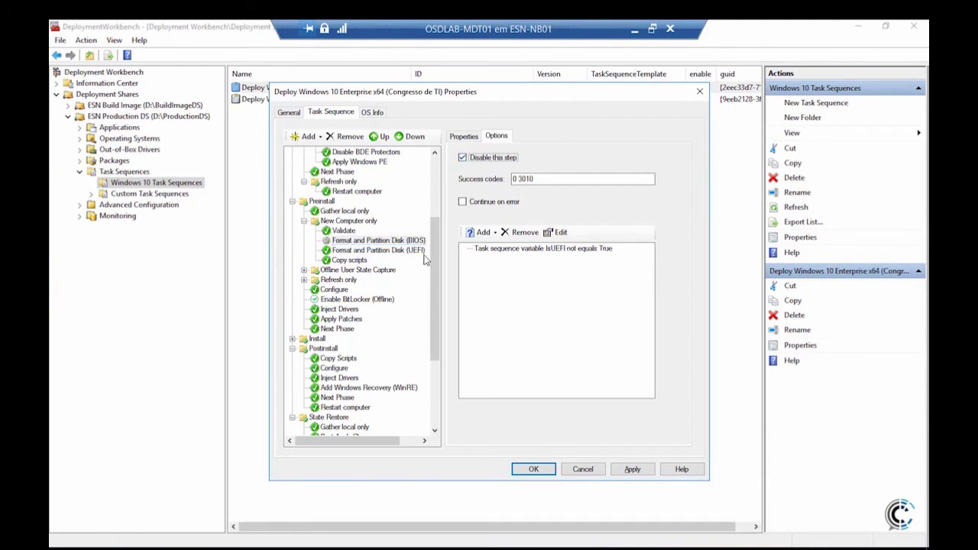
left_click(489, 159)
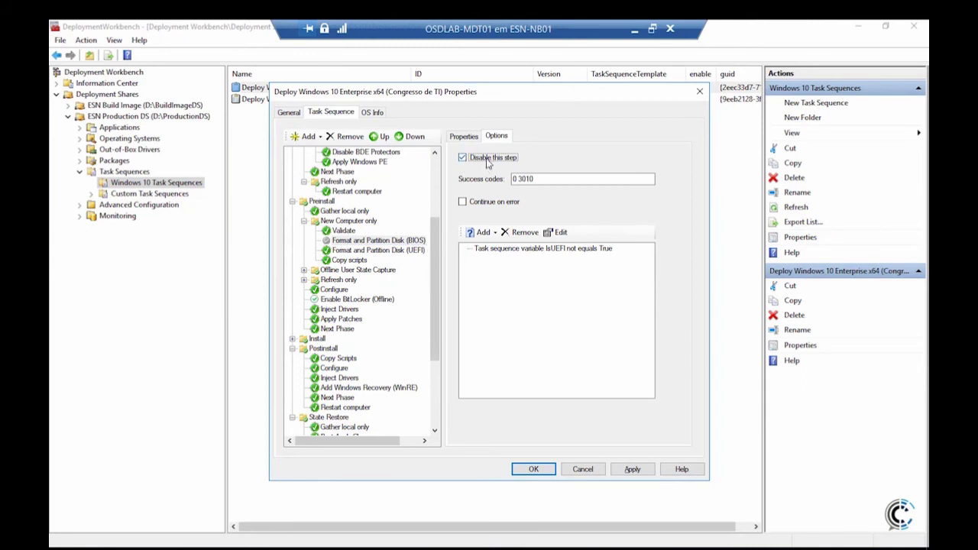
right_click(414, 243)
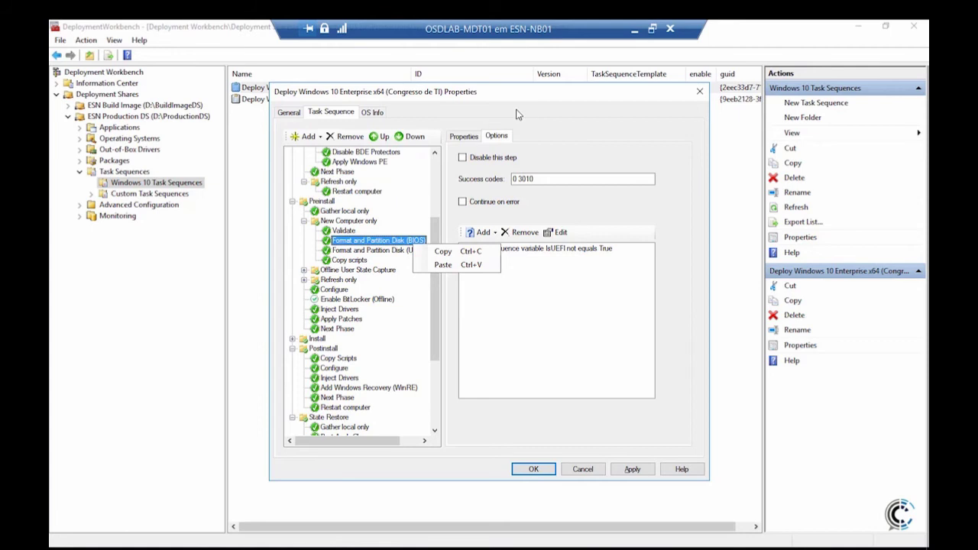
left_click(481, 303)
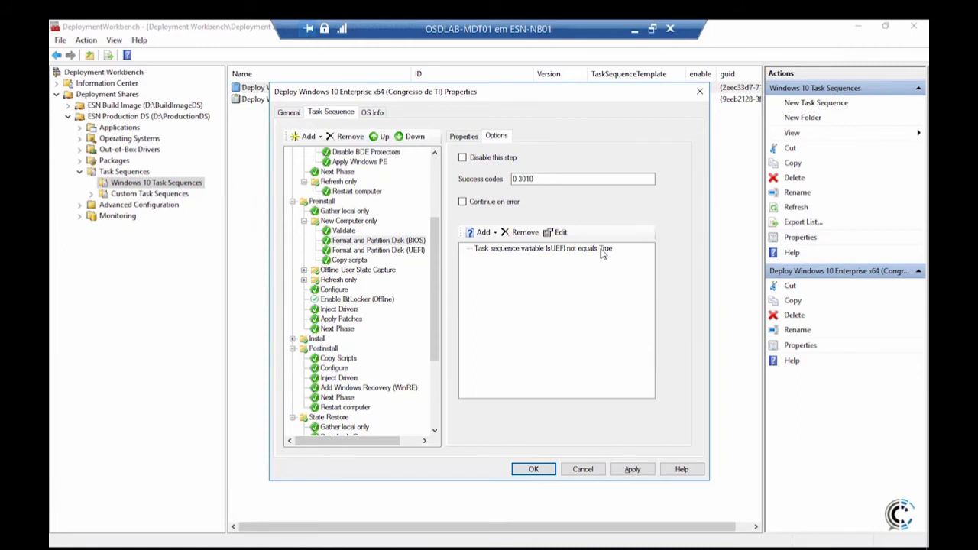
Step: Check that the Install Operating System step targets the OSDisk variable
scroll(350, 153, "down", 2)
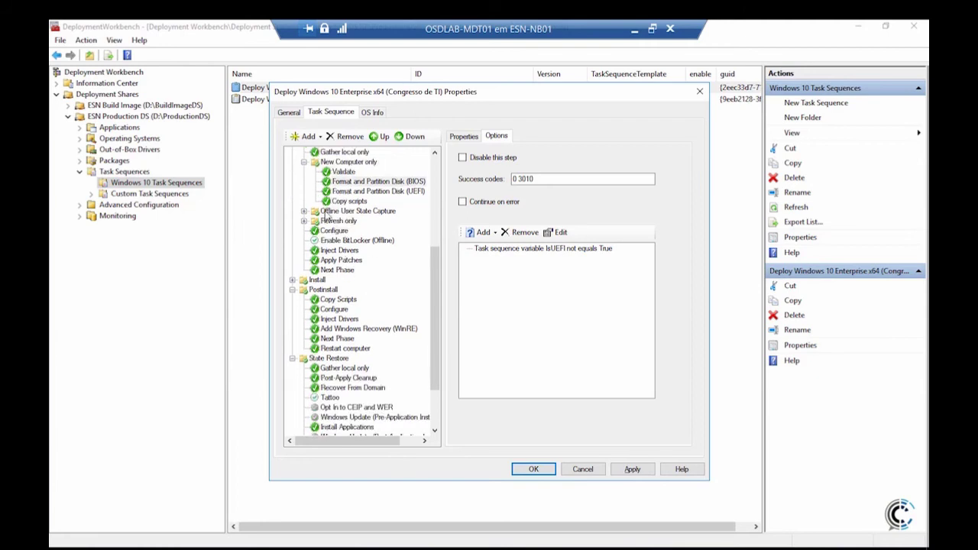
scroll(327, 217, "down", 3)
left_click(292, 211)
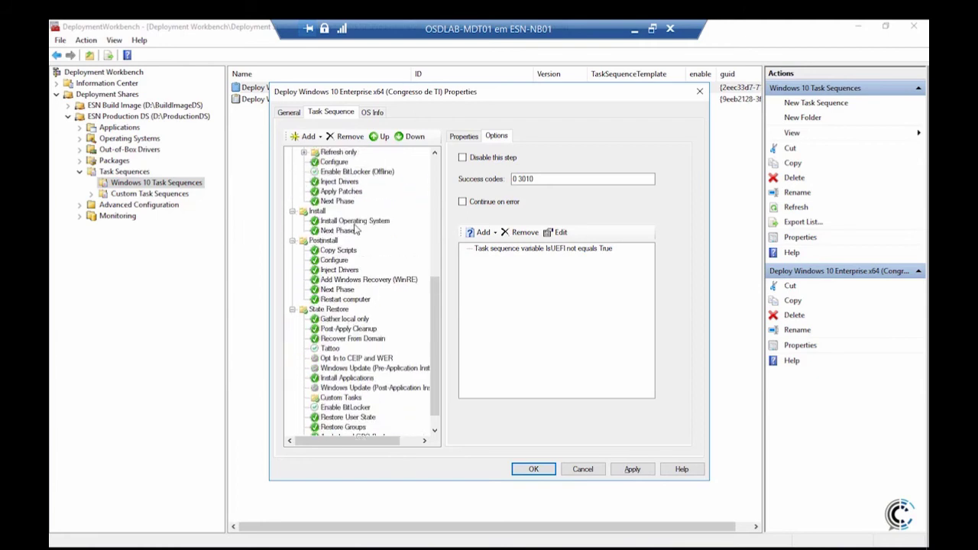
left_click(355, 222)
left_click(462, 139)
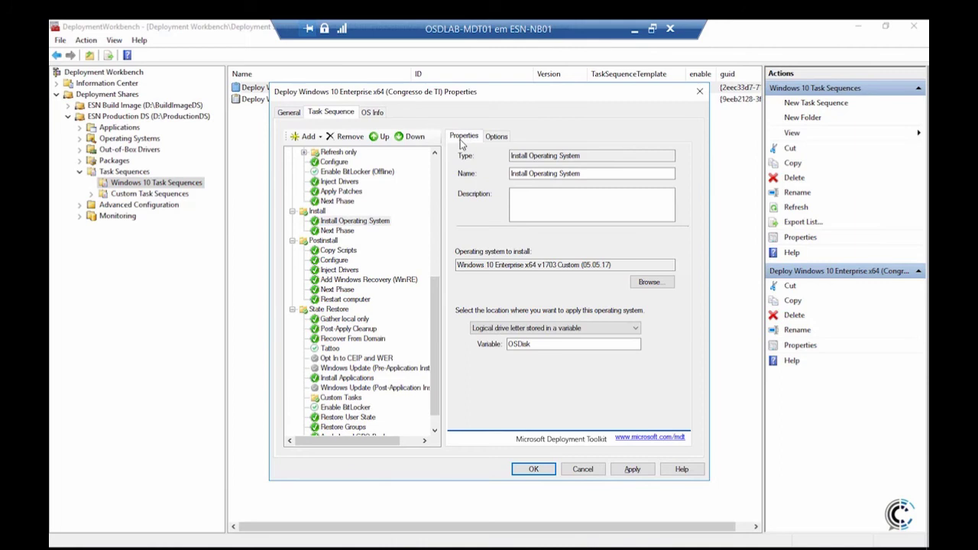
left_click_drag(538, 344, 487, 344)
Step: Inspect the UEFI step's Windows (Primary) volume, whose drive letter is stored in OSDisk, without changes
scroll(404, 159, "up", 3)
left_click(364, 213)
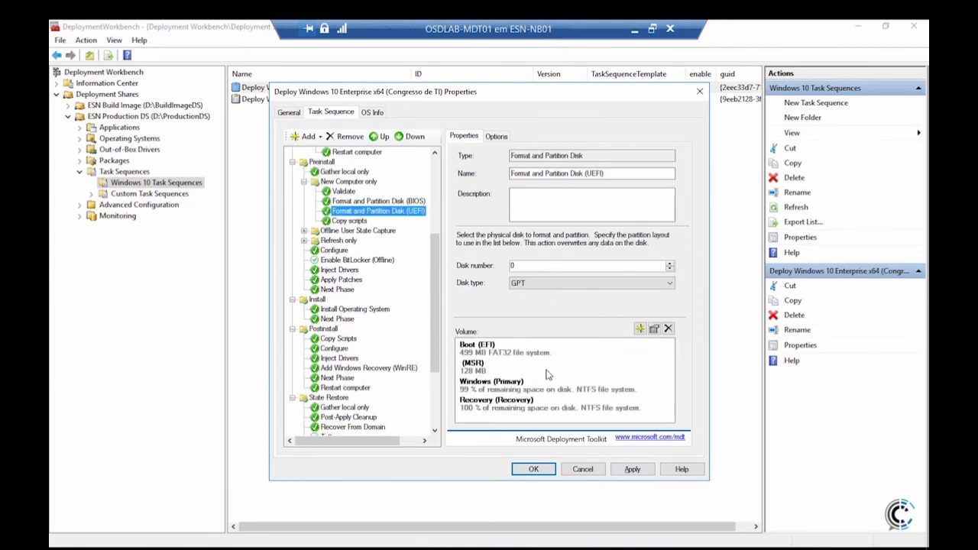
left_click(518, 381)
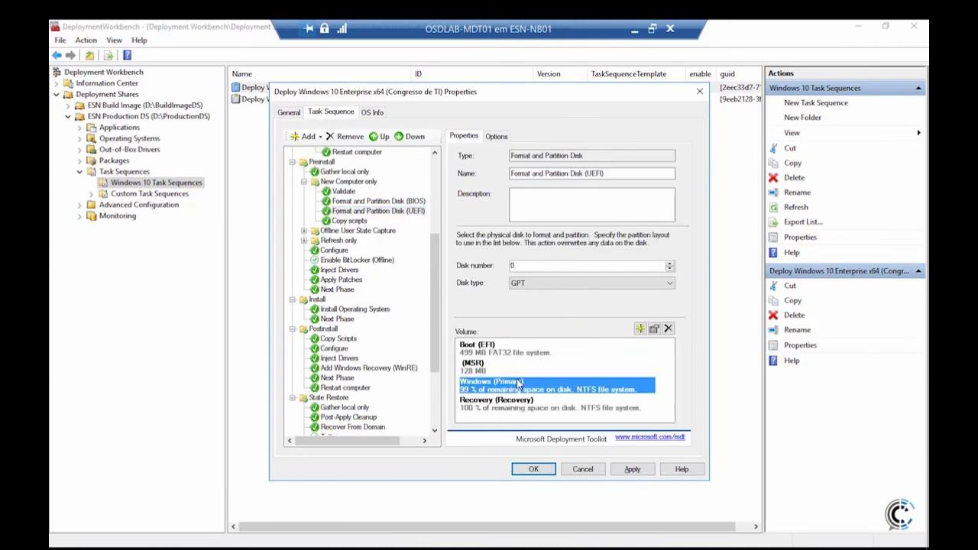
left_click(655, 329)
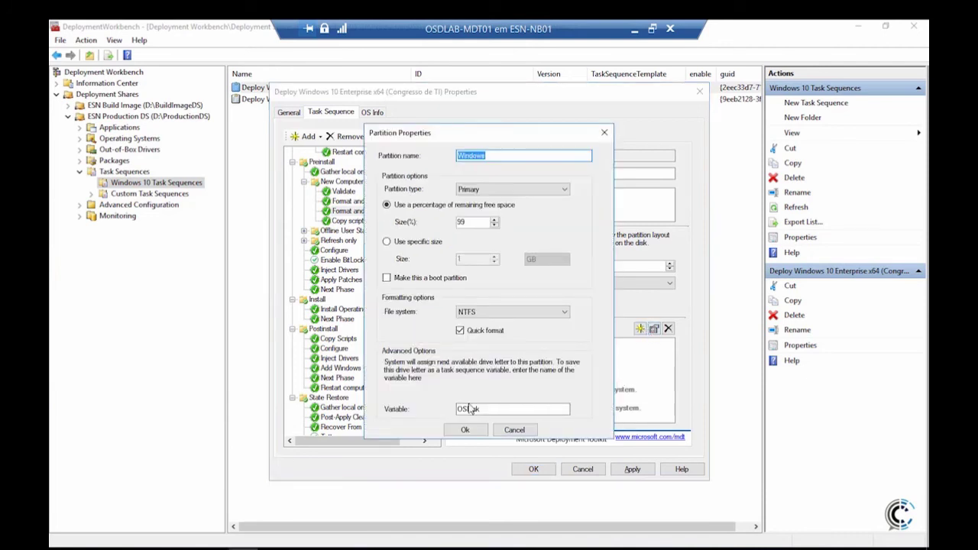
double_click(470, 408)
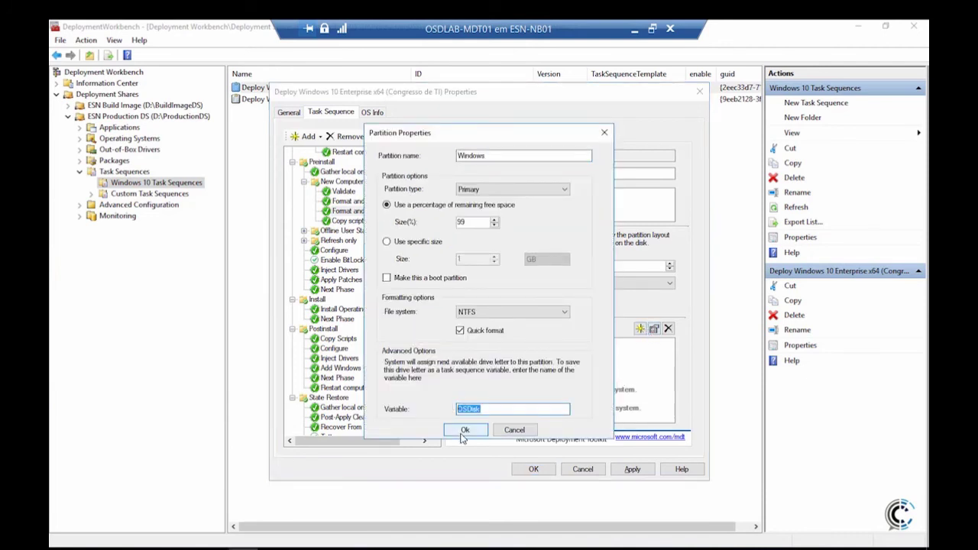
left_click(464, 431)
scroll(386, 309, "down", 4)
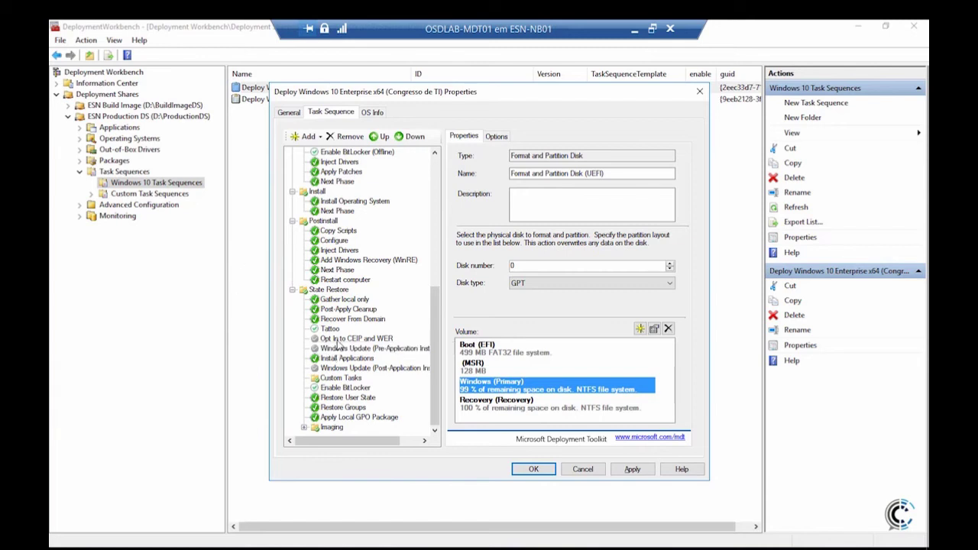
Step: Step through the State Restore steps and select Windows Update (Pre-Application Installation)
left_click(340, 339)
left_click(344, 348)
left_click(348, 359)
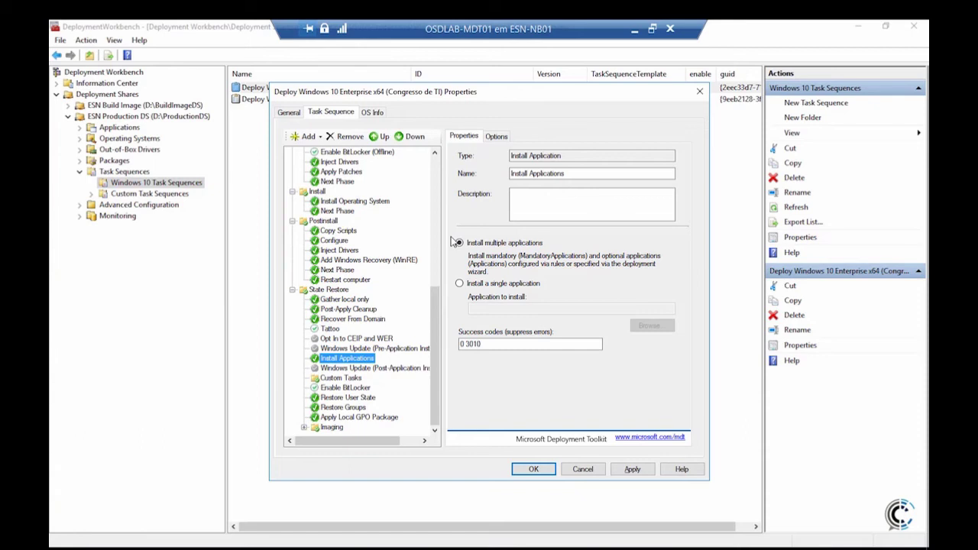
left_click(356, 349)
left_click(345, 356)
left_click(345, 349)
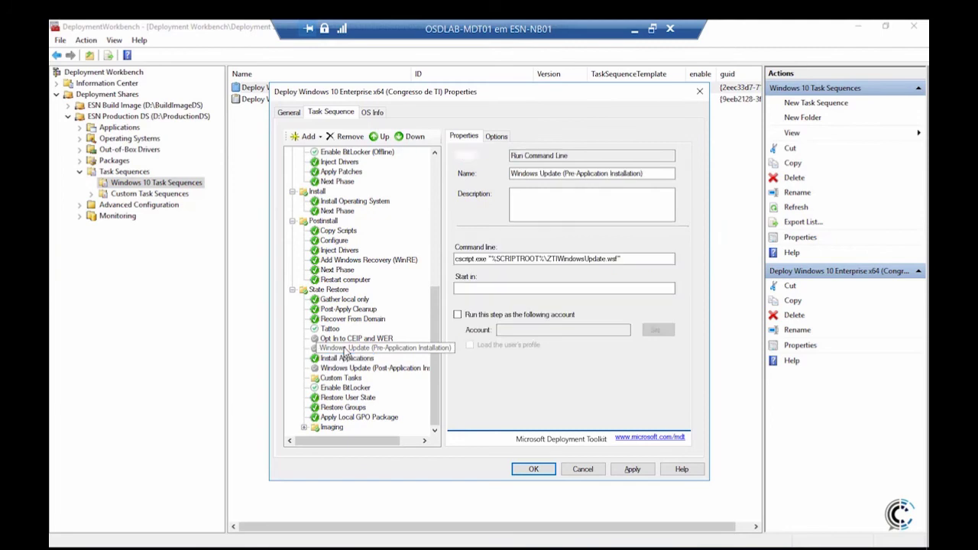
Step: Add a new group named 'Install Applications' after the pre-application Windows Update
left_click(309, 139)
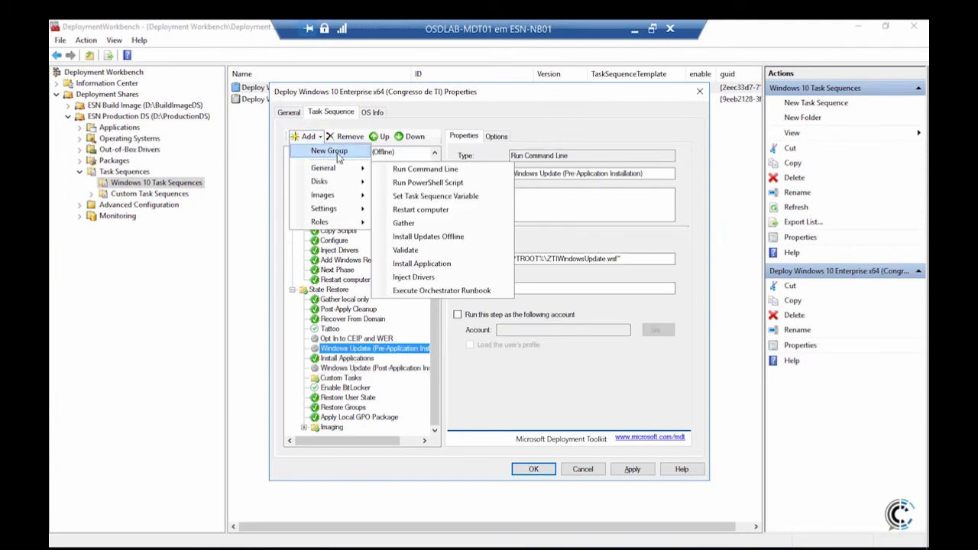
left_click(335, 152)
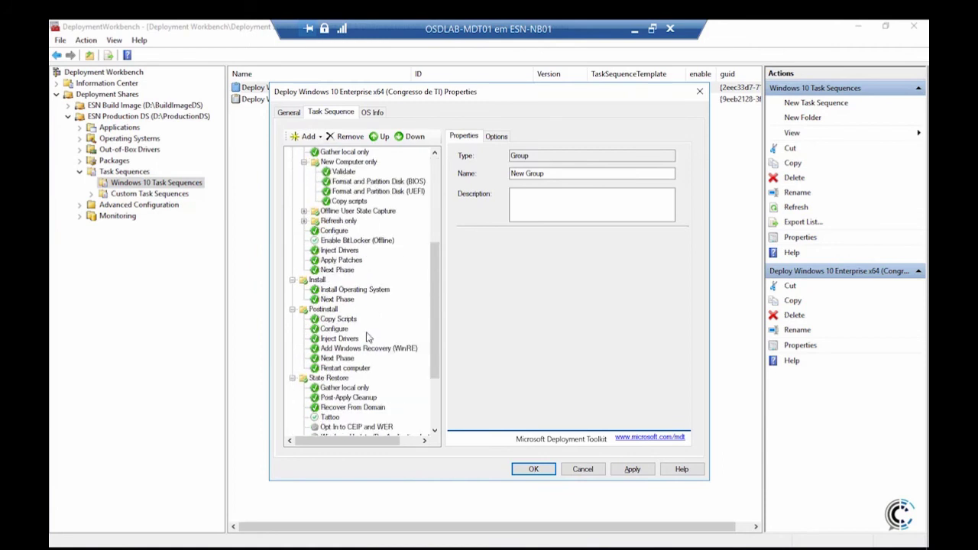
left_click_drag(553, 172, 396, 177)
type("Install App")
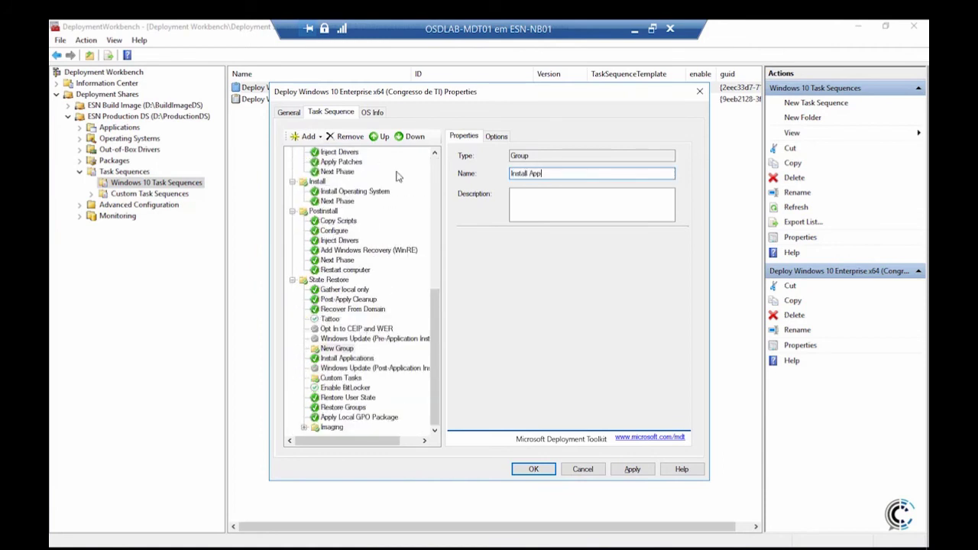
type("lications")
left_click(632, 469)
Step: Move the Install Applications step up into the new Install Applications group
left_click(373, 359)
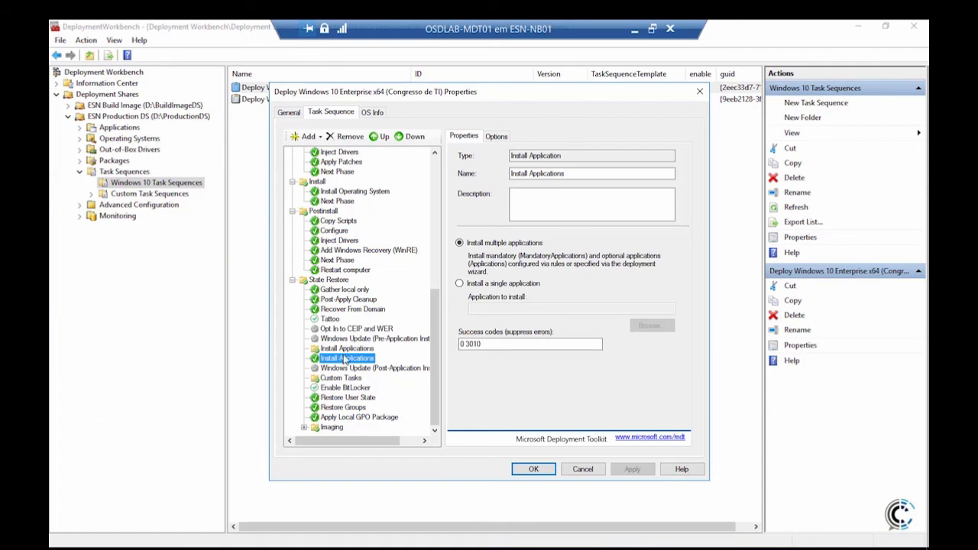
left_click(353, 349)
left_click(356, 358)
left_click(382, 136)
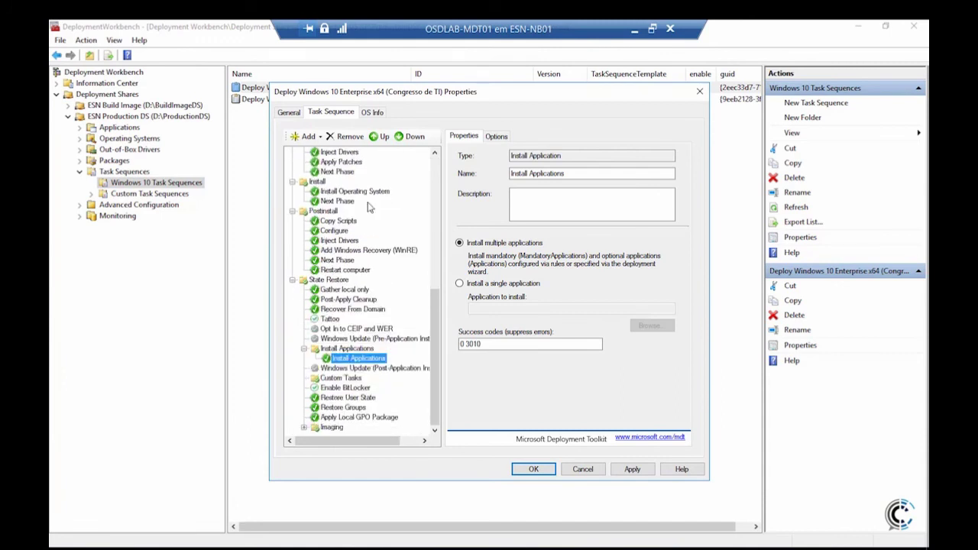
left_click(307, 136)
Step: Add a General > Install Application step inside the Install Applications group
mouse_move(329, 168)
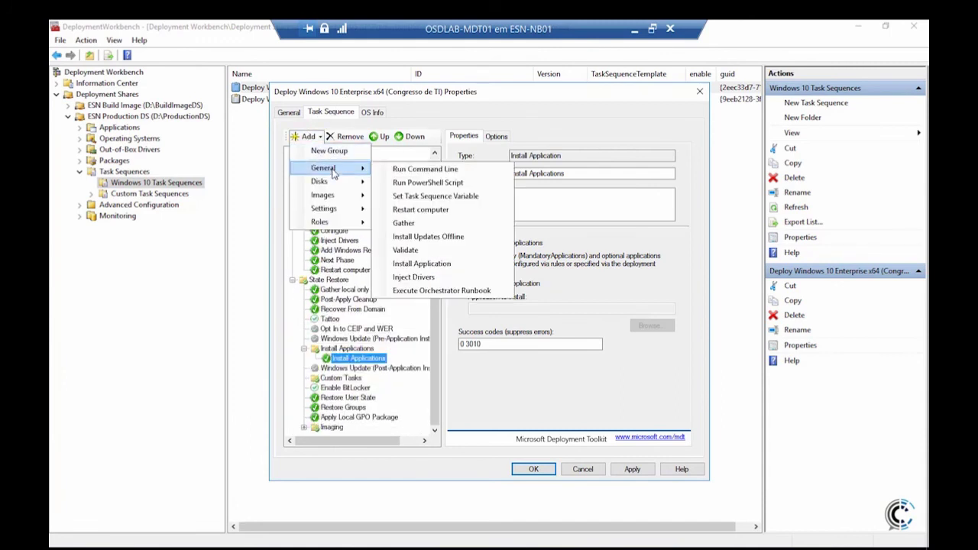
left_click(422, 264)
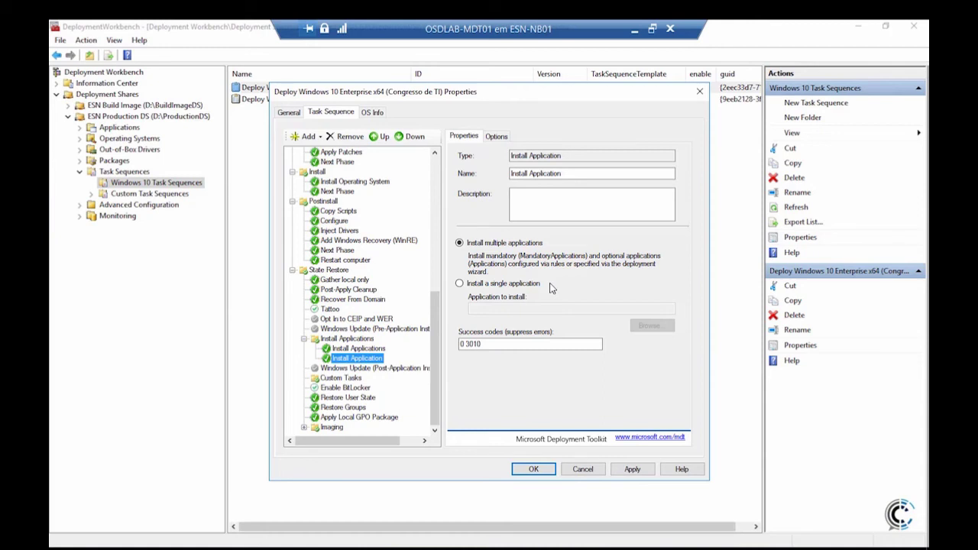
Step: Make the new step install the single application Microsoft Office 2016
left_click(359, 369)
left_click(363, 359)
left_click(489, 284)
left_click(648, 326)
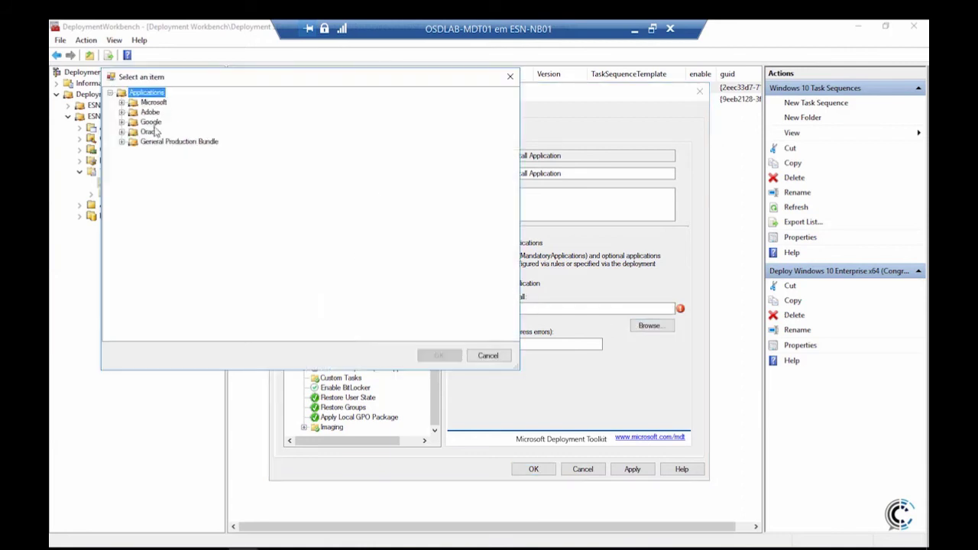
left_click(122, 113)
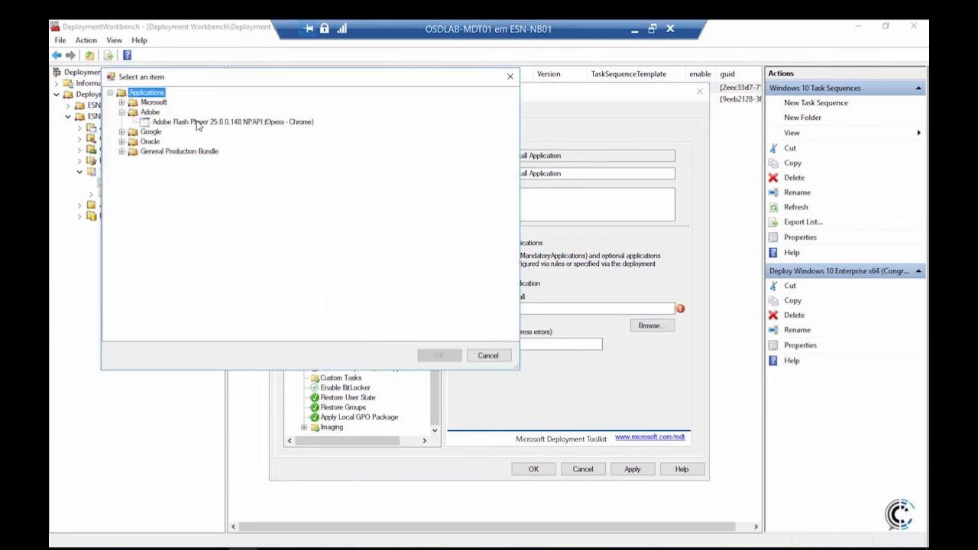
left_click(121, 102)
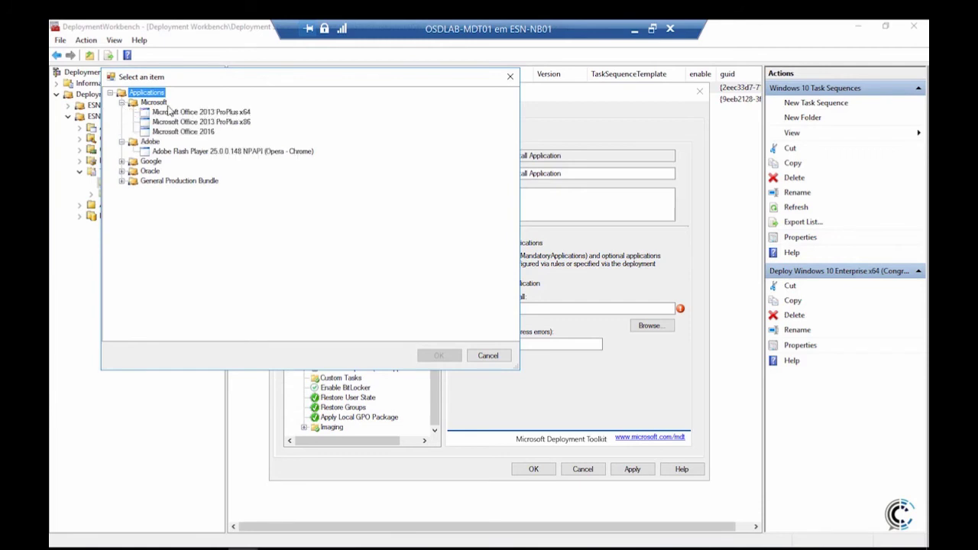
left_click(197, 133)
left_click(429, 360)
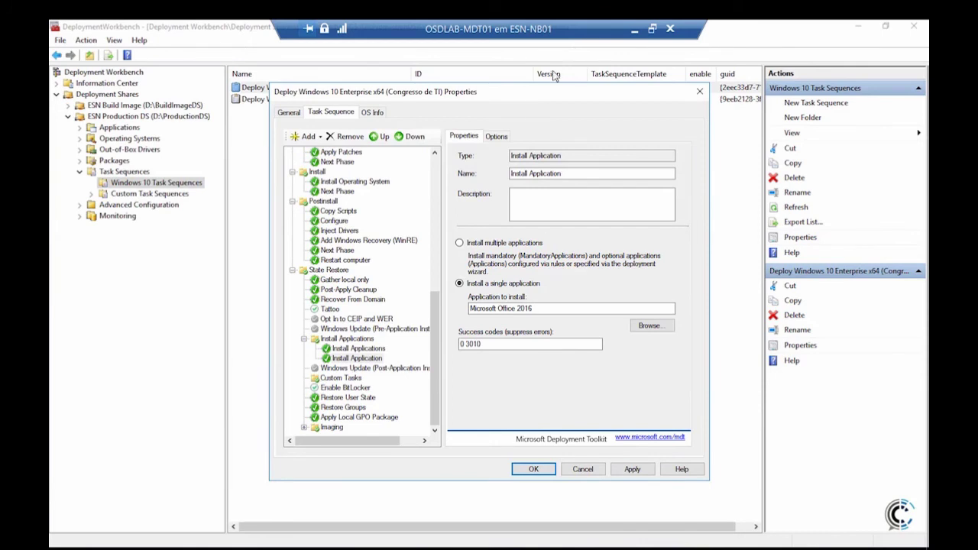
Step: Rename the step to 'Microsoft Office 2016' by pasting the application name
left_click(346, 340)
left_click(353, 358)
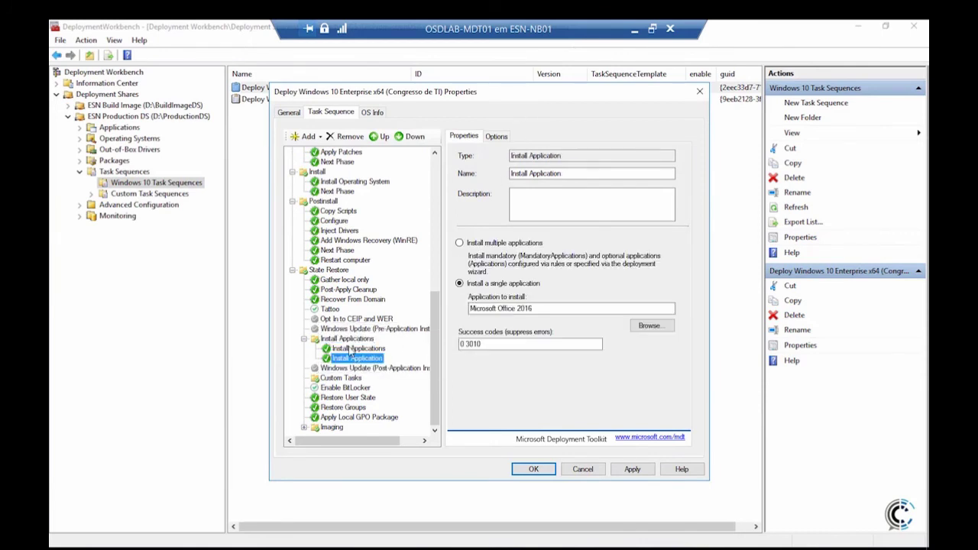
left_click_drag(564, 308, 356, 329)
key("ctrl+c")
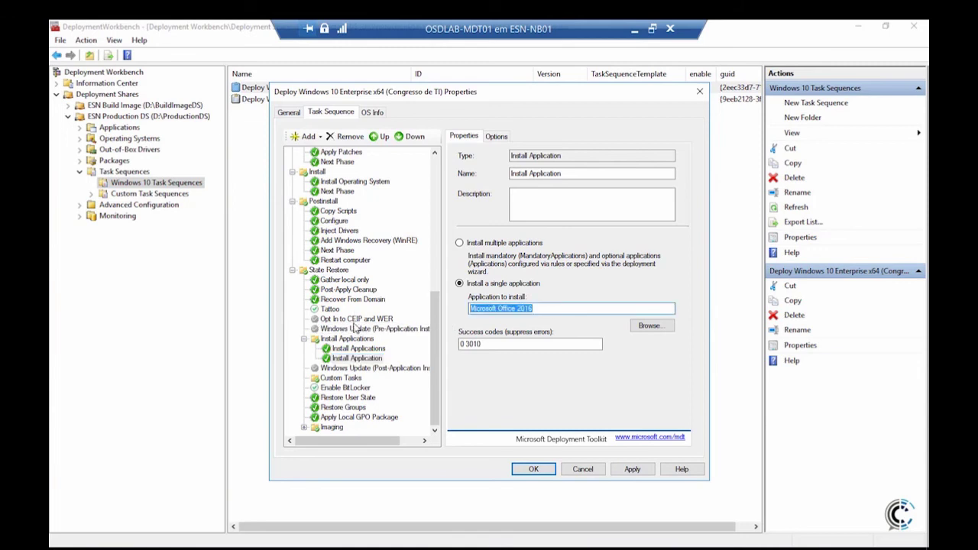
left_click_drag(573, 175, 510, 175)
key("ctrl+v")
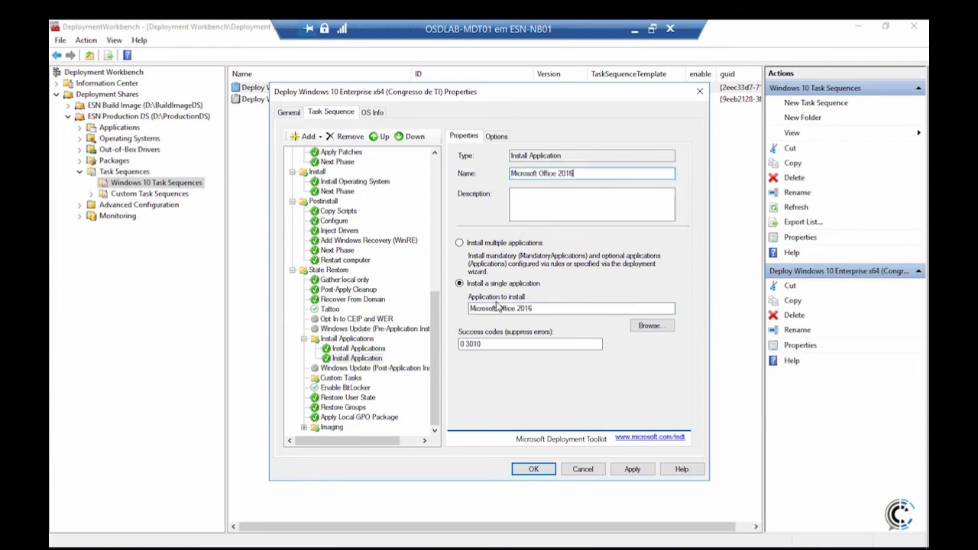
left_click(356, 357)
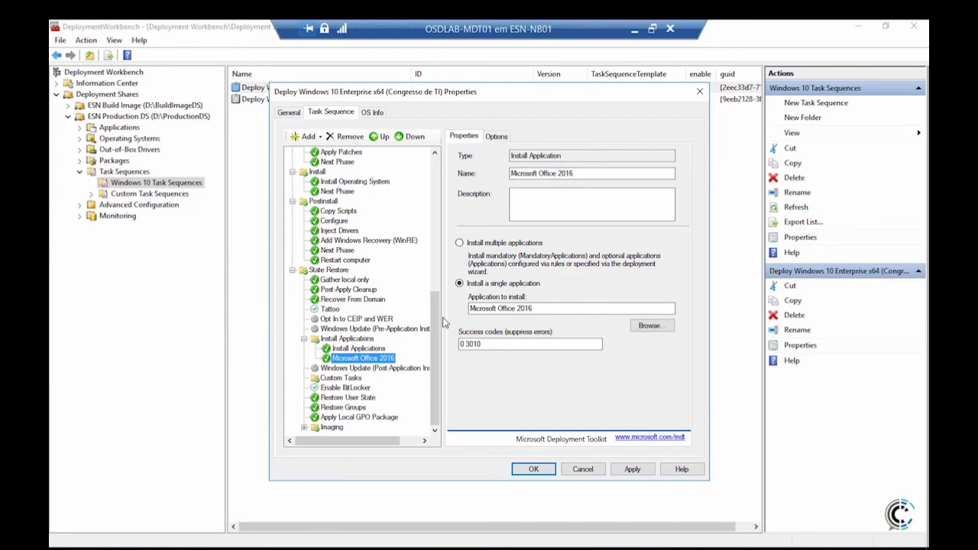
left_click(496, 136)
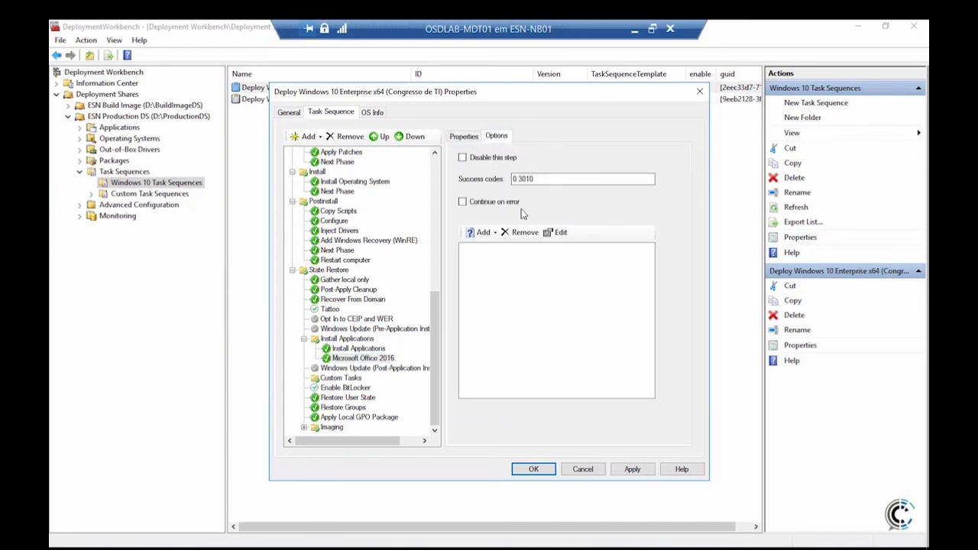
Step: Add a condition on the Office step: task sequence variable MODEL equals 'Latitude 7470'
left_click(480, 232)
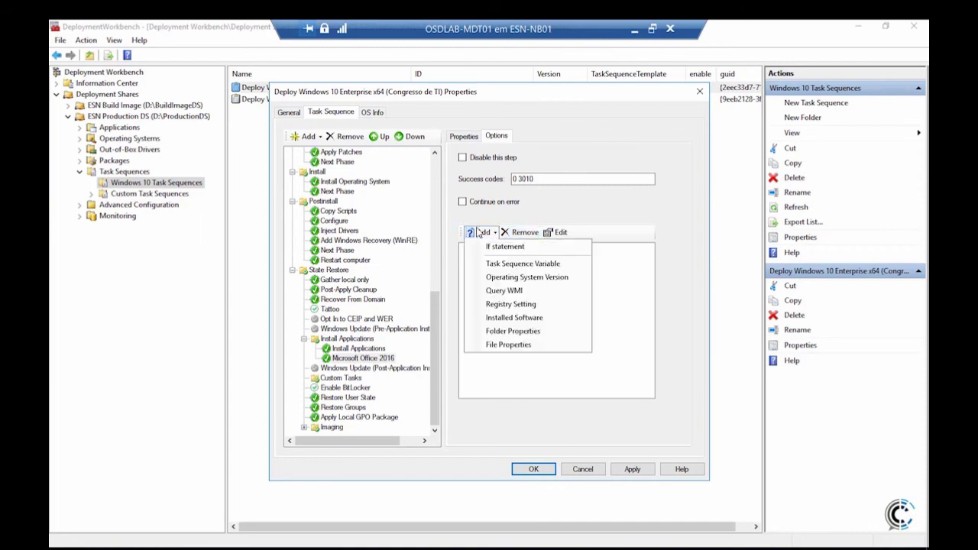
left_click(536, 267)
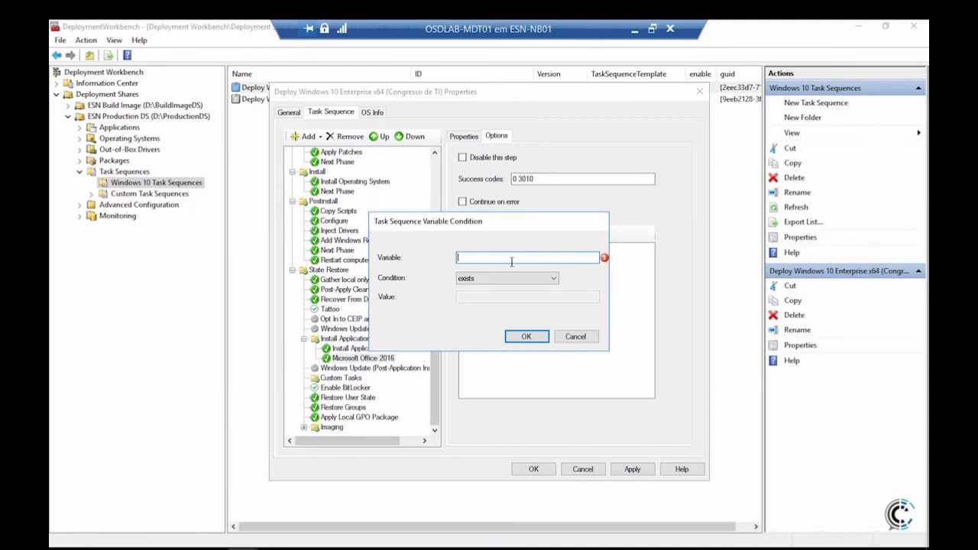
type("MODEL")
key("BackSpace")
key("BackSpace")
key("BackSpace")
key("BackSpace")
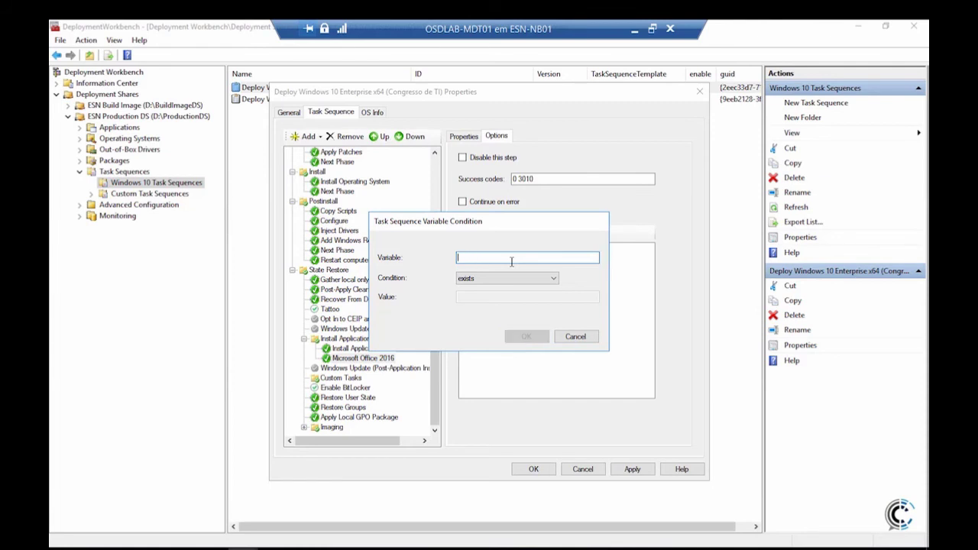
type("MAKE")
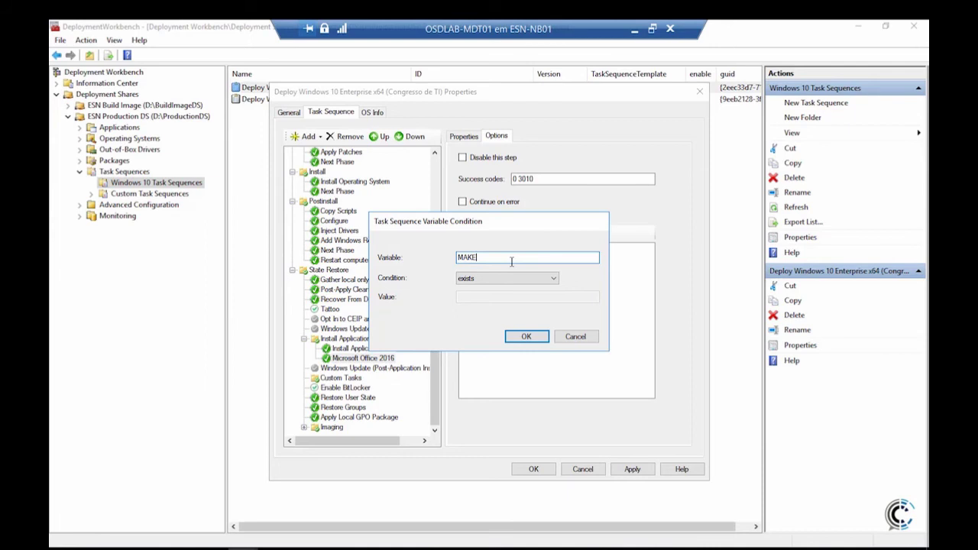
key("BackSpace")
key("BackSpace")
key("BackSpace")
type("NM")
key("BackSpace")
key("BackSpace")
type("MODEL")
left_click(496, 275)
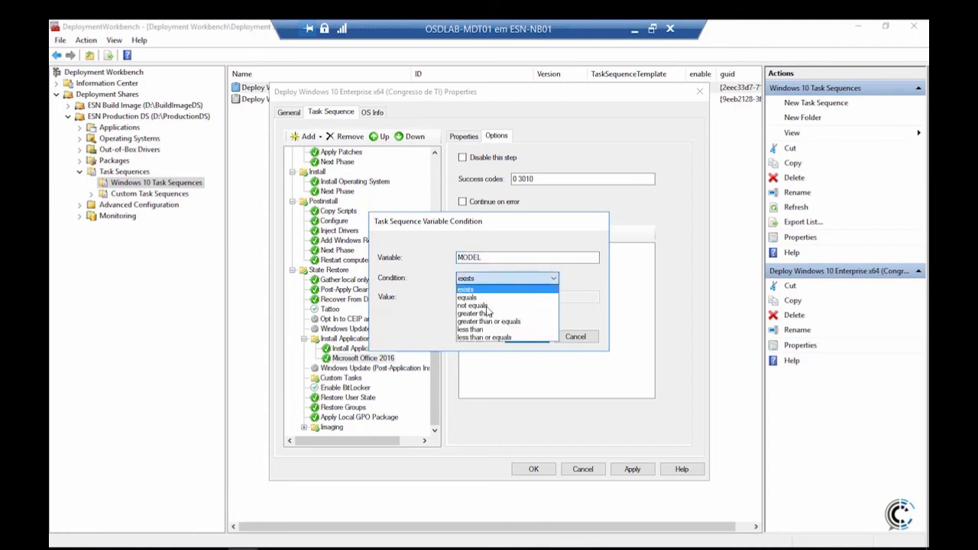
left_click(482, 294)
left_click(485, 298)
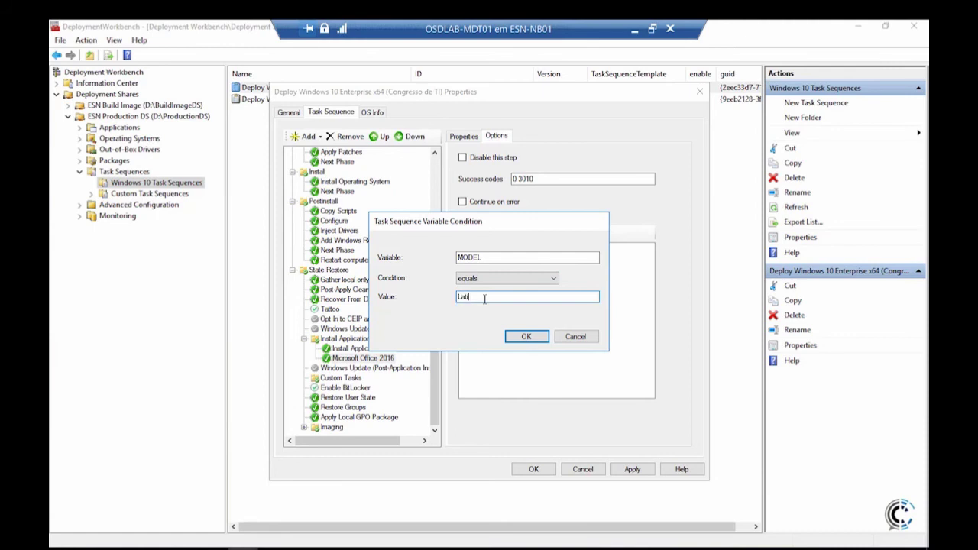
type("Latitude")
type(" 74")
type("70")
left_click(527, 336)
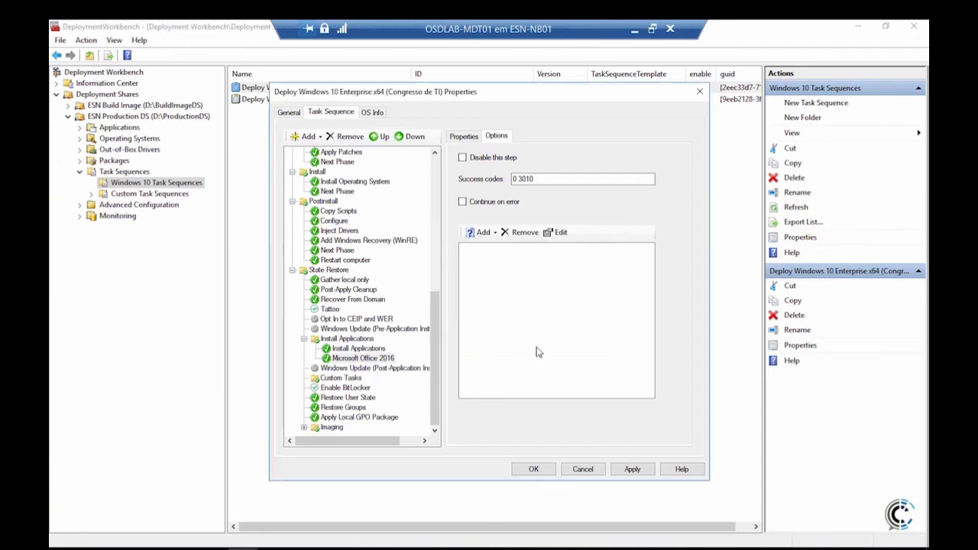
Step: Remove the MODEL condition from the Office step and select the Install Applications group
left_click(520, 251)
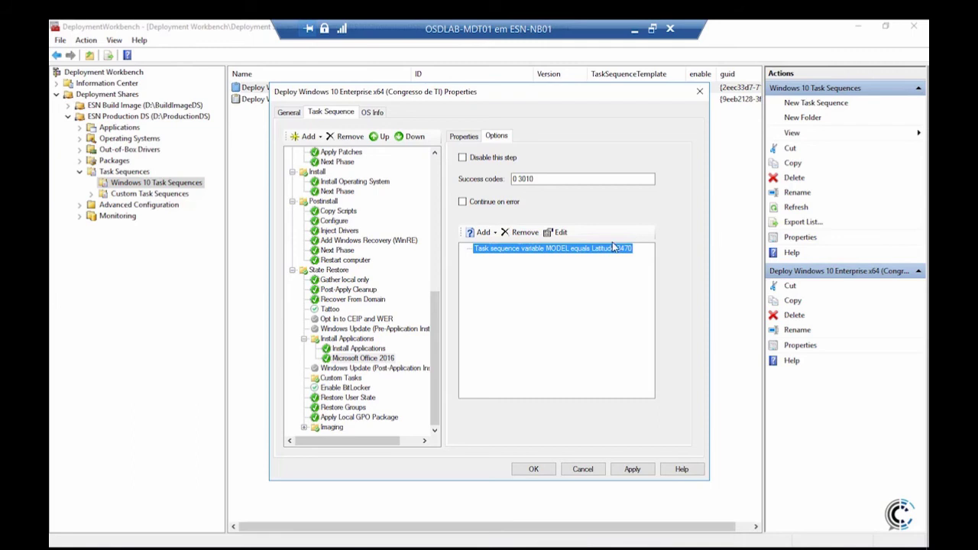
left_click(513, 235)
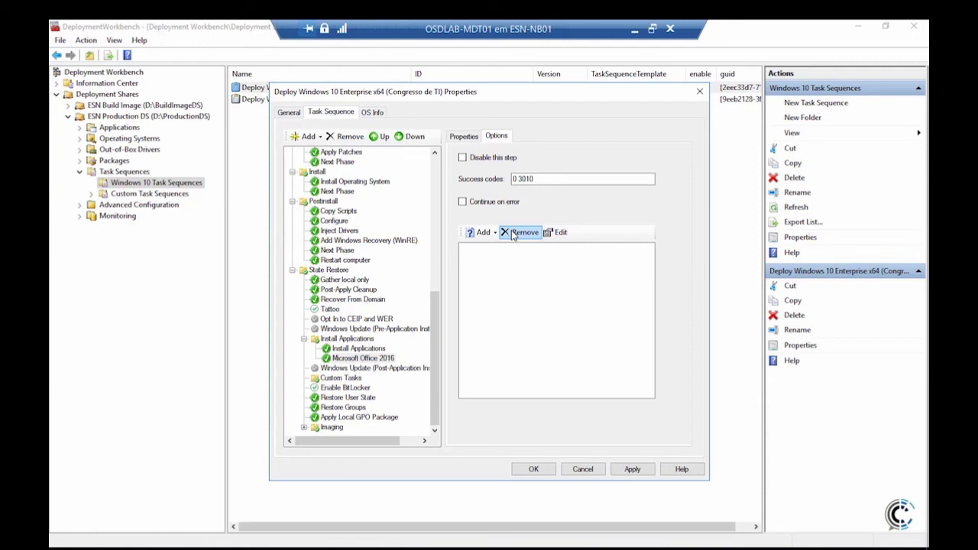
left_click(359, 358)
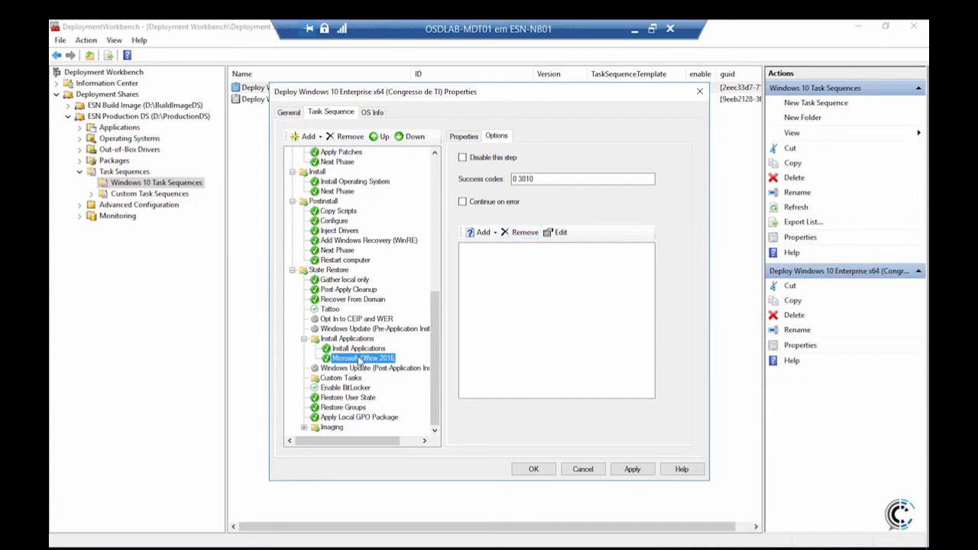
left_click(348, 340)
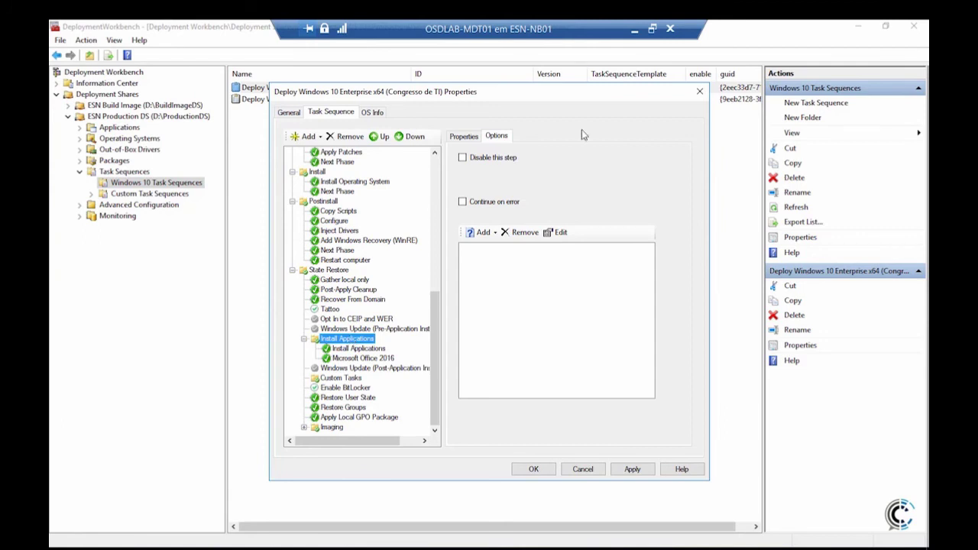
Step: Start a group condition where task sequence variable MAKE equals a value beginning with 'D'
left_click(483, 233)
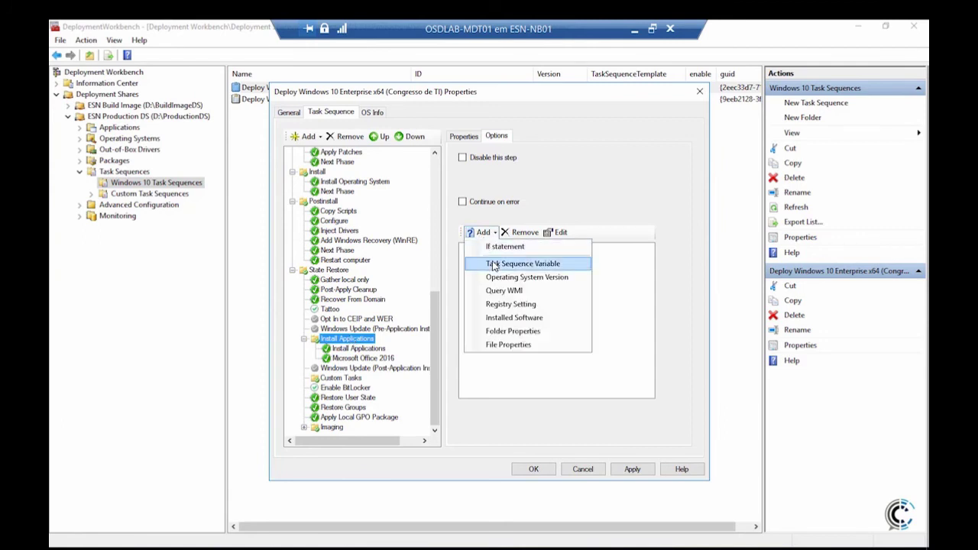
left_click(493, 264)
type("M")
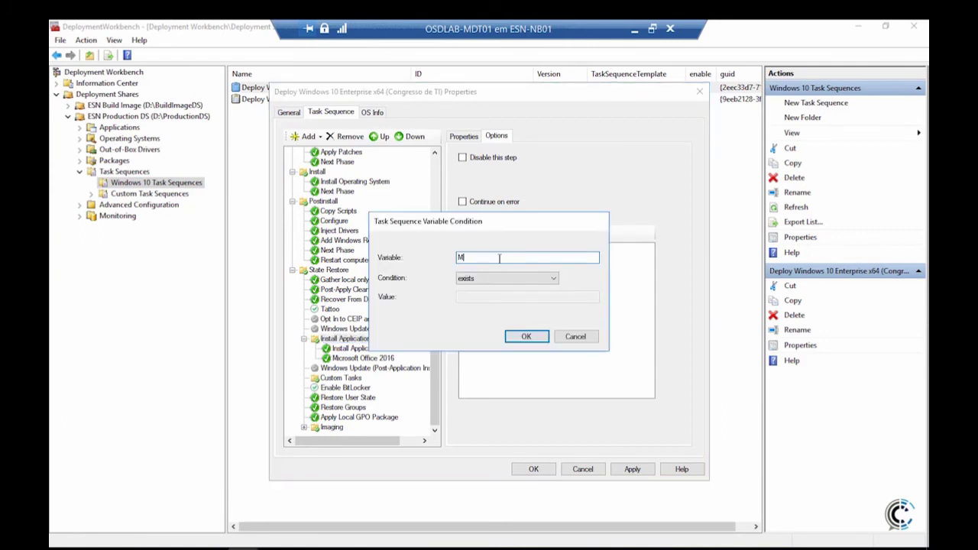
type("AKE")
key("Tab")
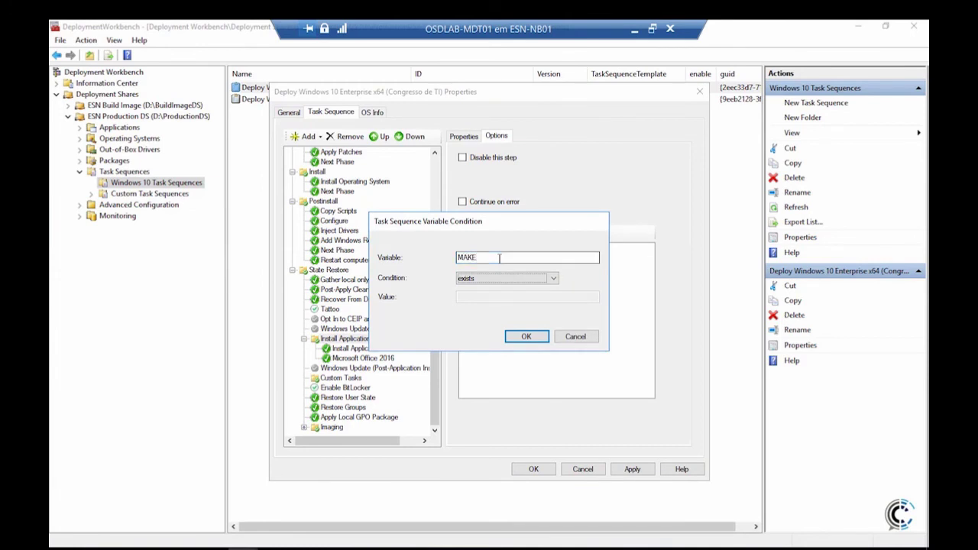
left_click(552, 279)
left_click(495, 291)
left_click(495, 296)
type("D")
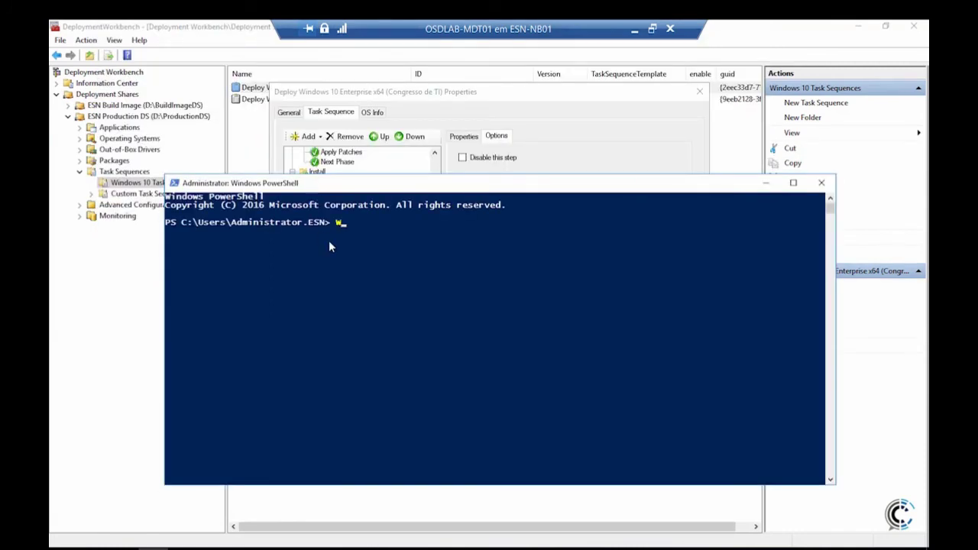
Step: Run 'Get-WmiObject Win32_ComputerSystem' in PowerShell to list the computer's details
type("-wm")
key("BackSpace")
key("BackSpace")
type("wmin")
key("BackSpace")
type("o")
key("Tab")
type("Win")
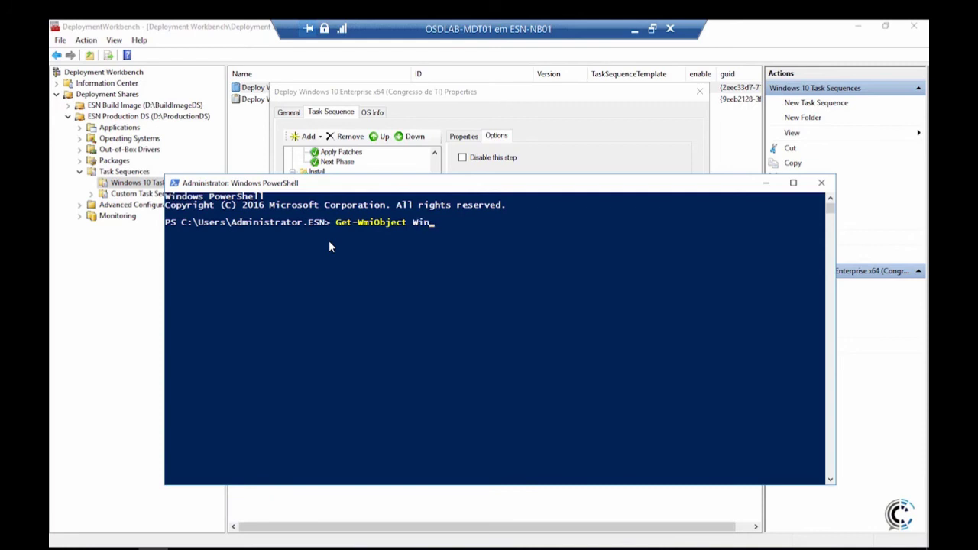
type("#2")
key("BackSpace")
key("BackSpace")
type("32_ComputerSystem")
key("Return")
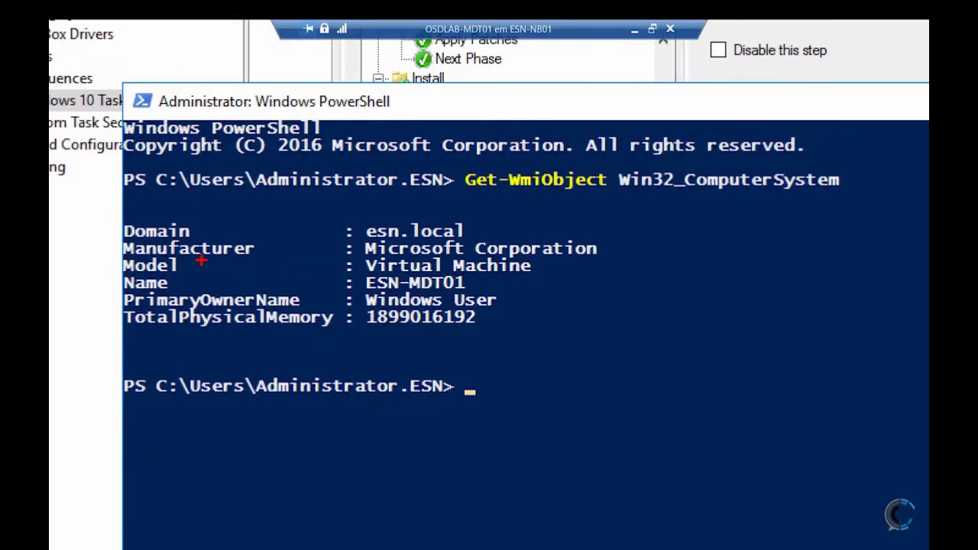
Step: Read the Manufacturer and Model output and enter 'Dell Inc.' as the MAKE condition value
left_click_drag(207, 266, 352, 260)
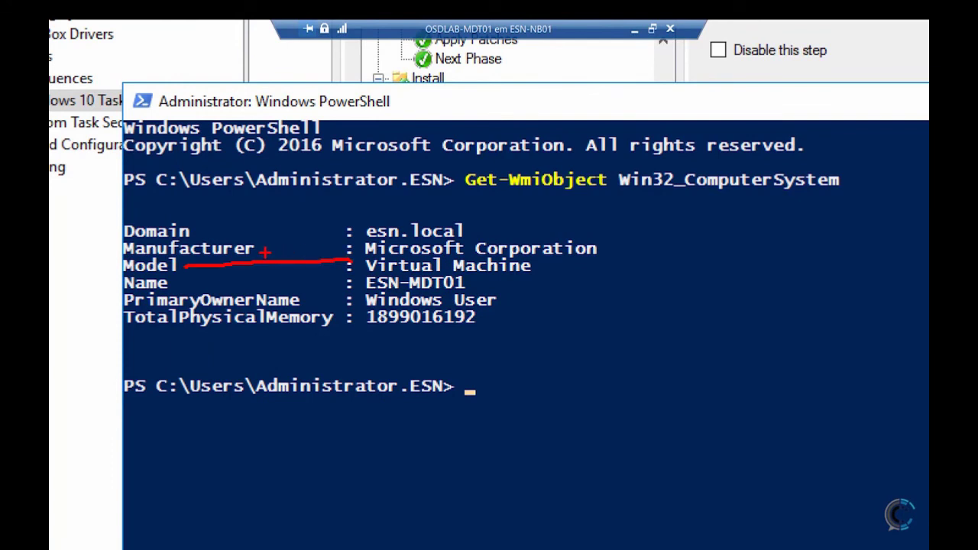
key("e")
key("g")
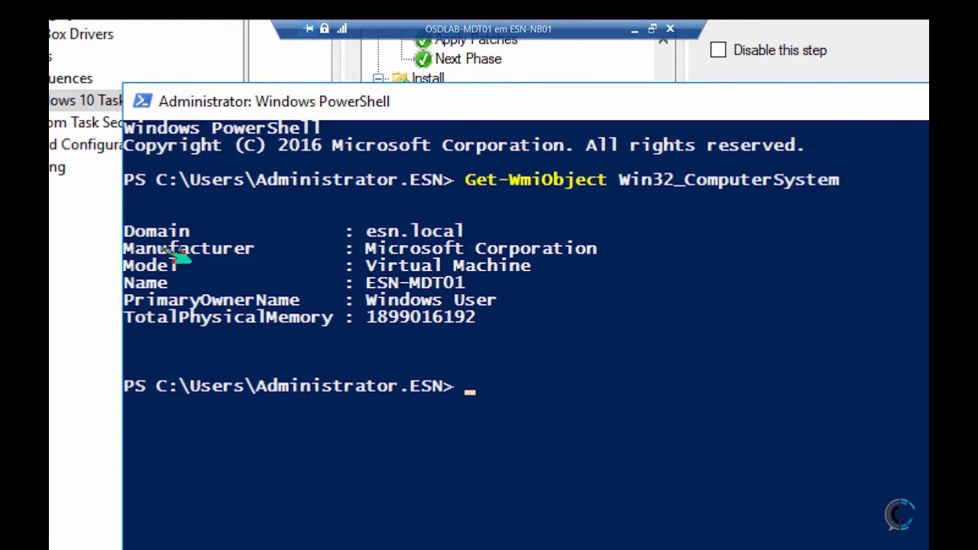
left_click_drag(189, 261, 237, 251)
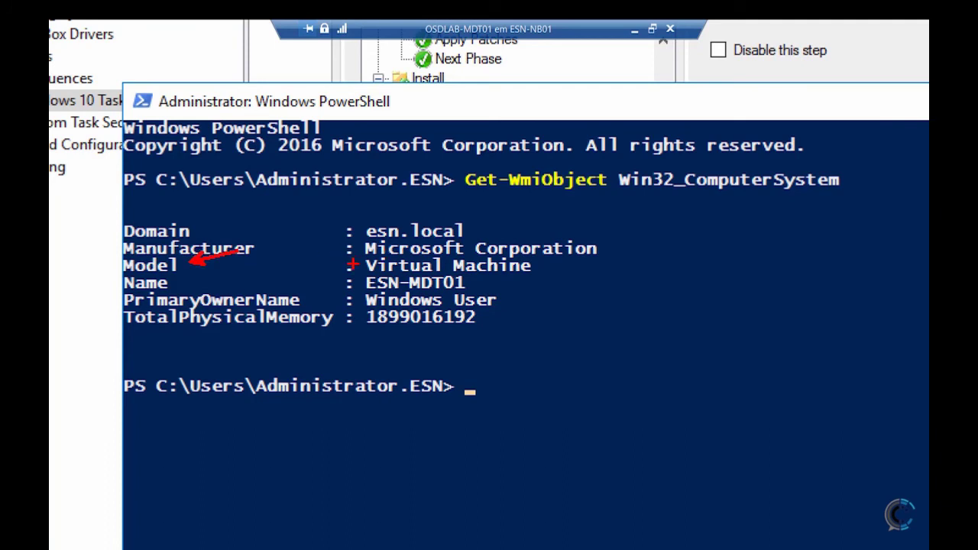
mouse_move(339, 266)
left_mouse_down()
mouse_move(282, 265)
mouse_move(375, 223)
mouse_move(265, 242)
mouse_move(311, 227)
mouse_move(308, 243)
left_mouse_up()
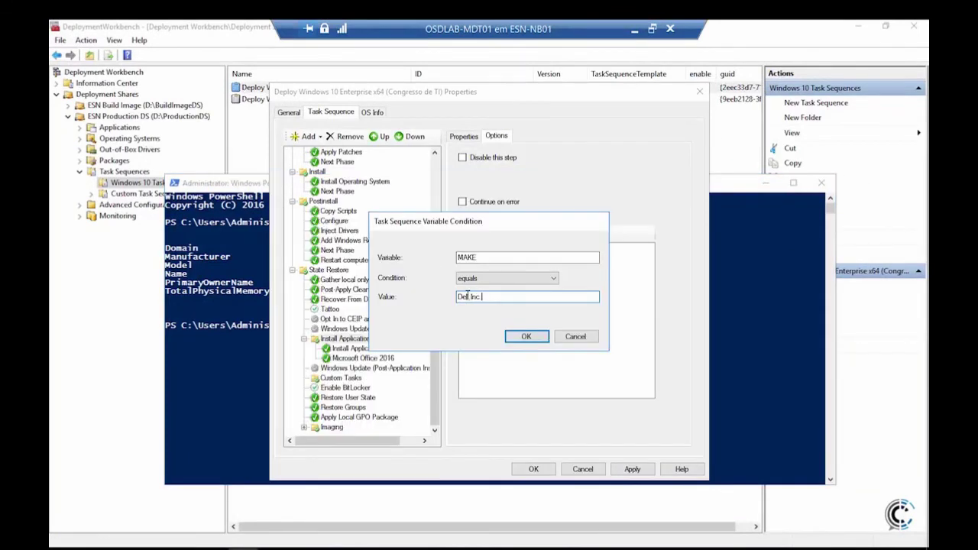
Step: Confirm the MAKE equals Dell Inc. condition and compare it with neighbouring steps' options
left_click_drag(505, 297, 427, 298)
left_click(525, 338)
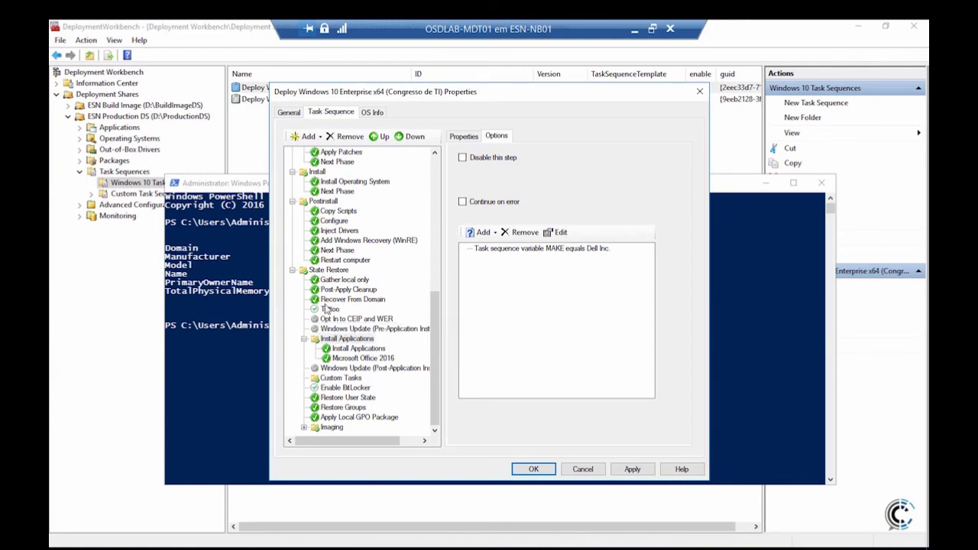
left_click(336, 329)
left_click(334, 308)
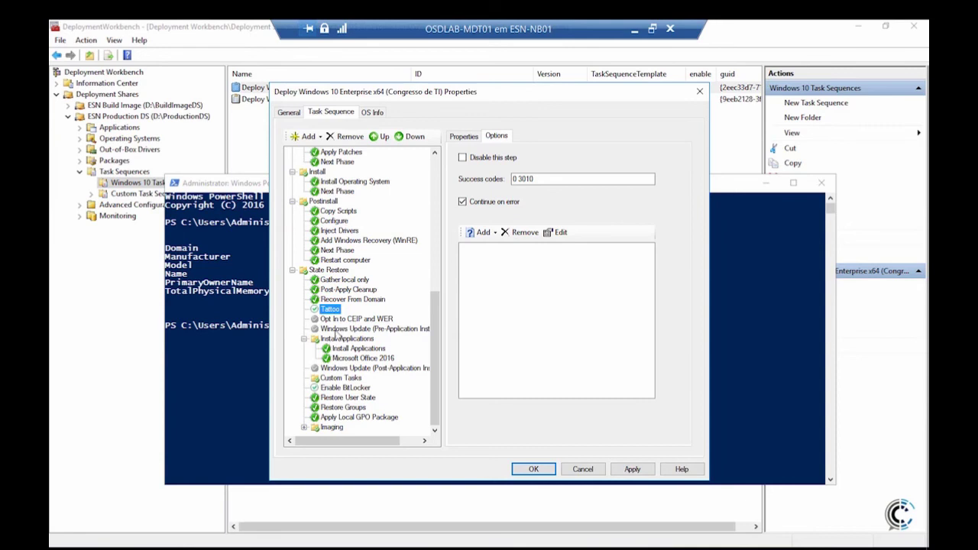
left_click(337, 340)
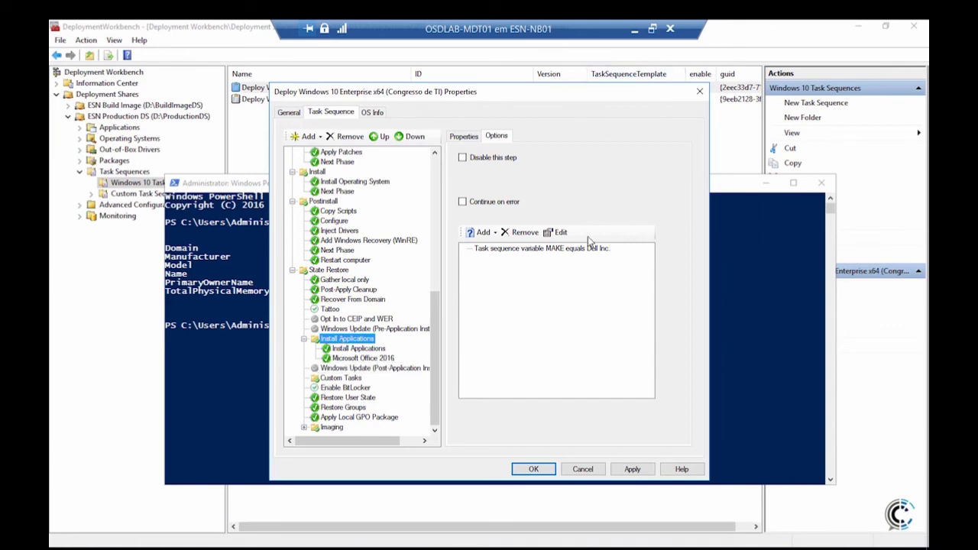
left_click(540, 249)
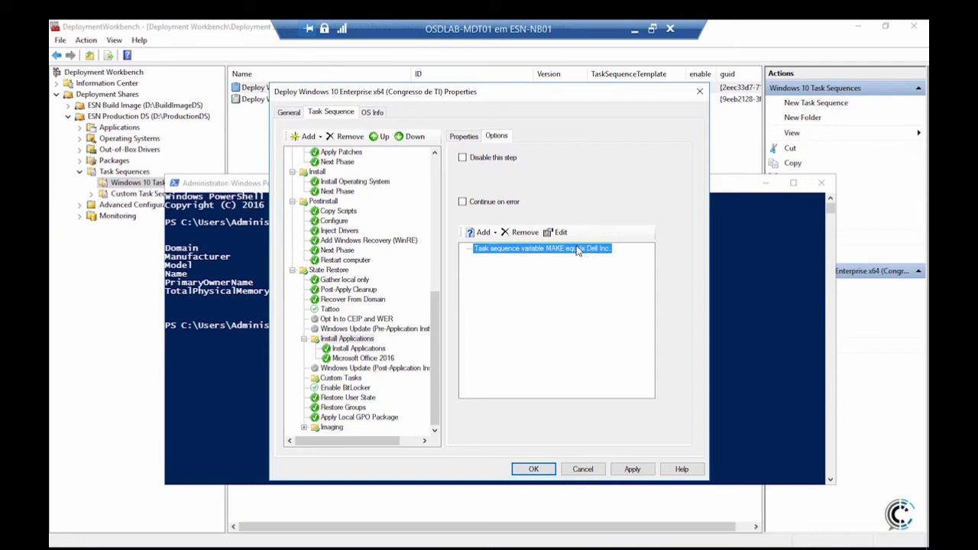
Step: Review the Microsoft Office 2016 and later steps' conditions, then reselect the MAKE condition
left_click(375, 356)
key("Up")
key("Down")
key("Up")
left_click(369, 341)
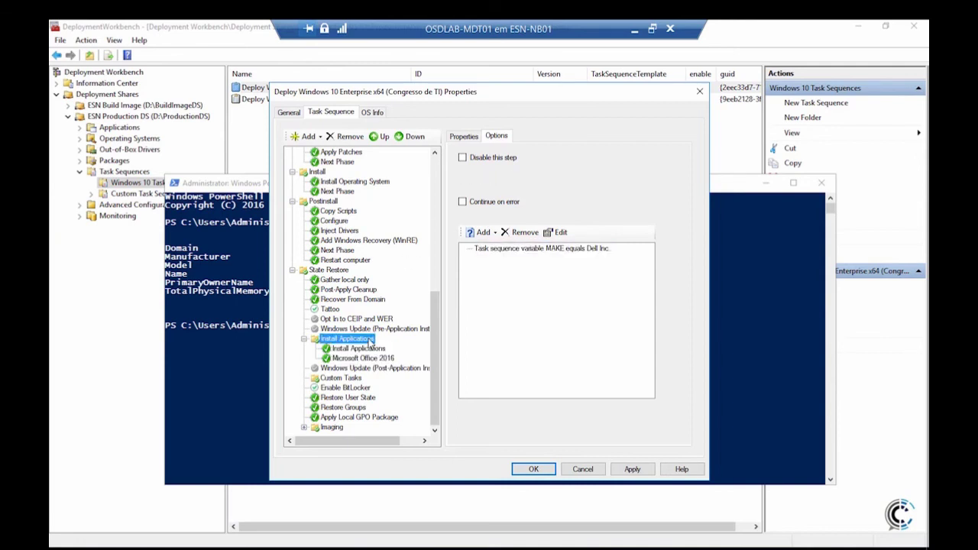
left_click(376, 350)
left_click(374, 359)
left_click(373, 372)
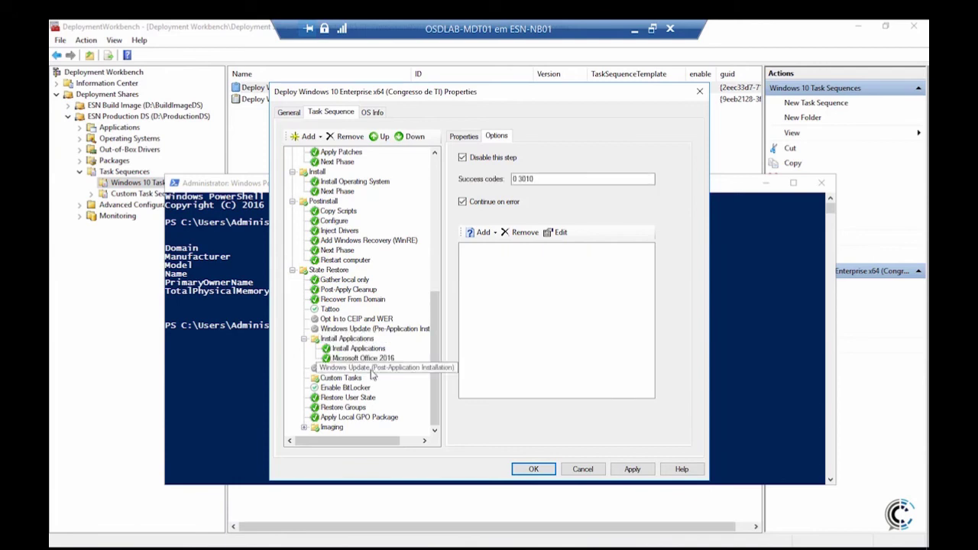
left_click(354, 339)
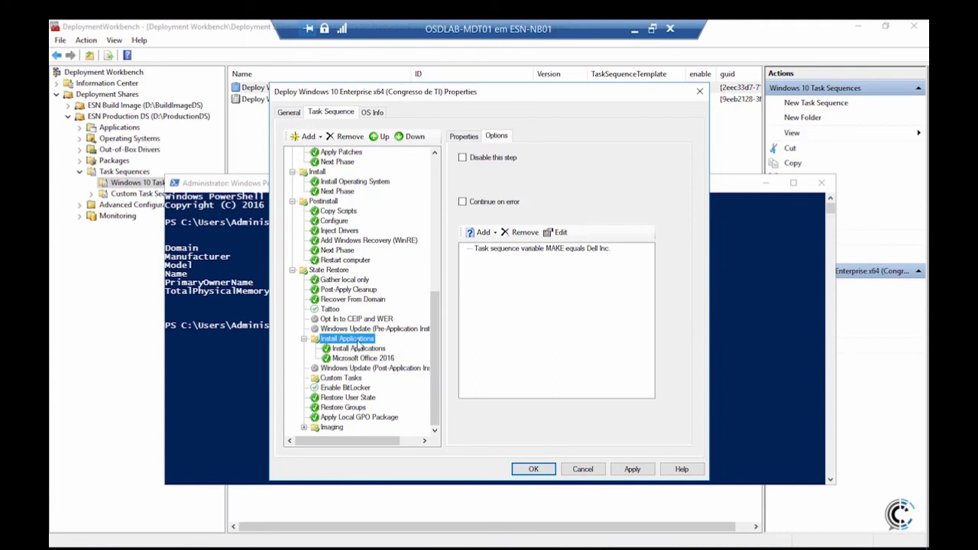
left_click(557, 251)
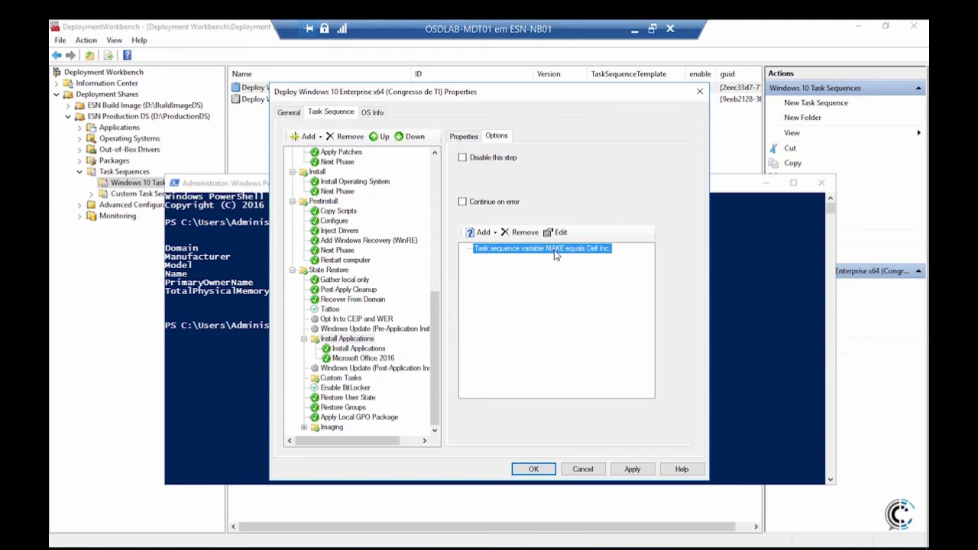
Step: Add an If statement set to 'Any conditions' to the Install Applications group
left_click(488, 232)
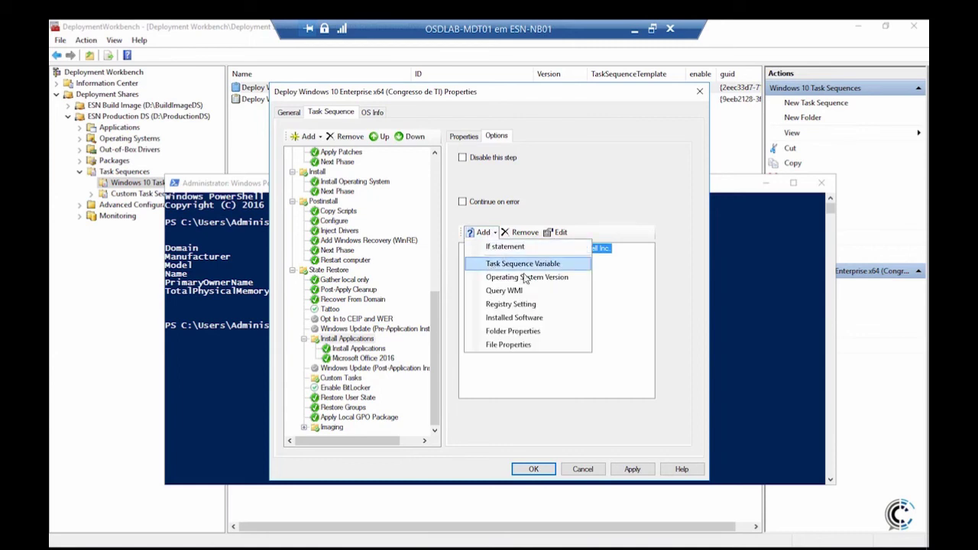
left_click(455, 264)
left_click(486, 231)
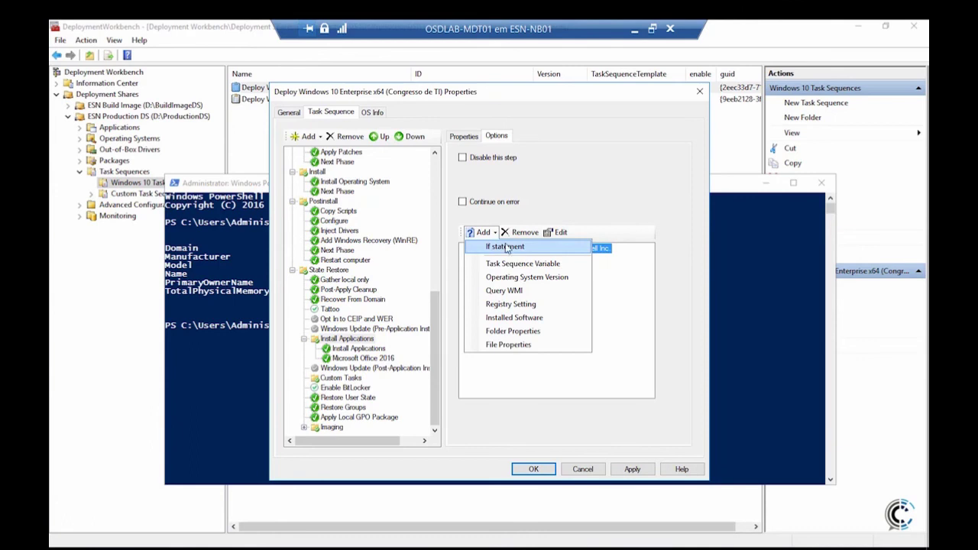
left_click(497, 249)
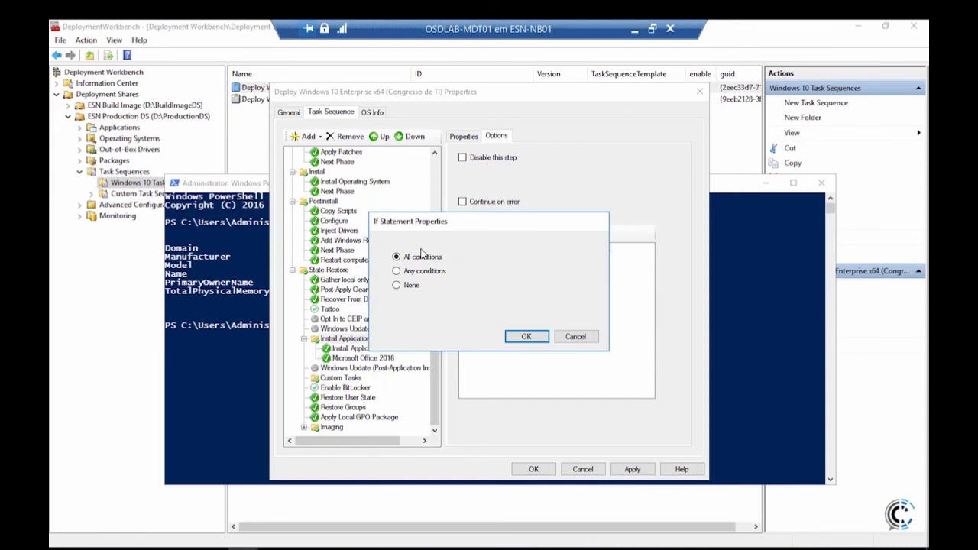
left_click(410, 274)
left_click(526, 336)
left_click(481, 260)
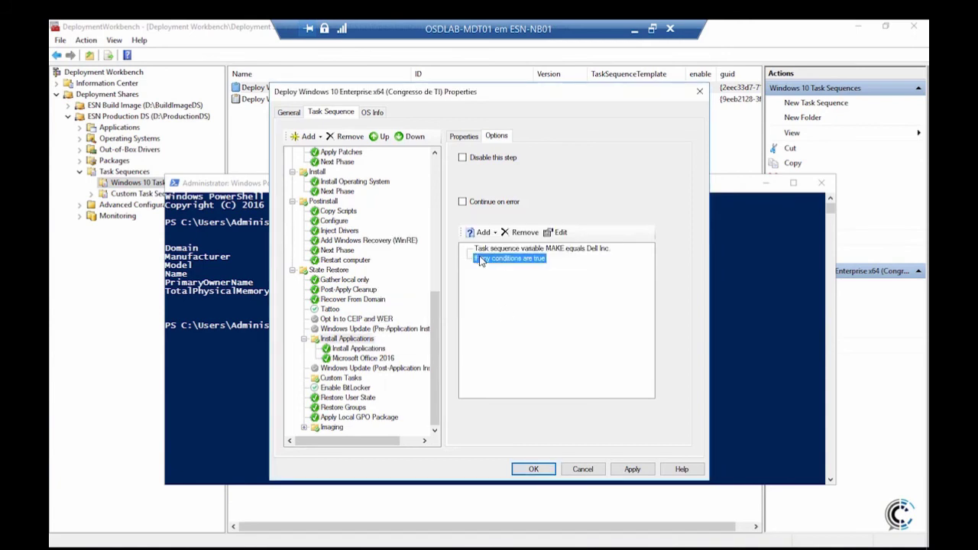
Step: Remove the top-level MAKE equals Dell Inc. condition, keeping the If statement
left_click(497, 250)
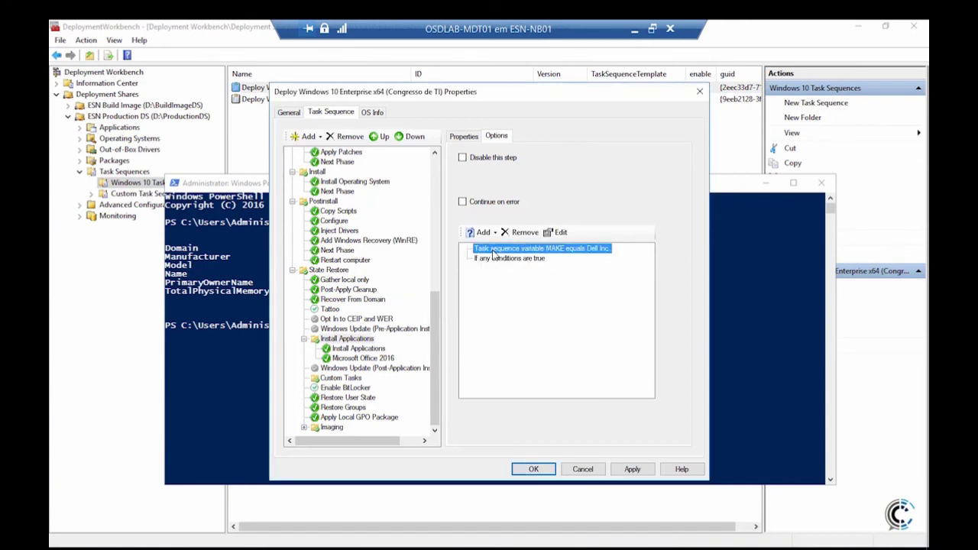
left_click(560, 232)
key("Tab")
key("Tab")
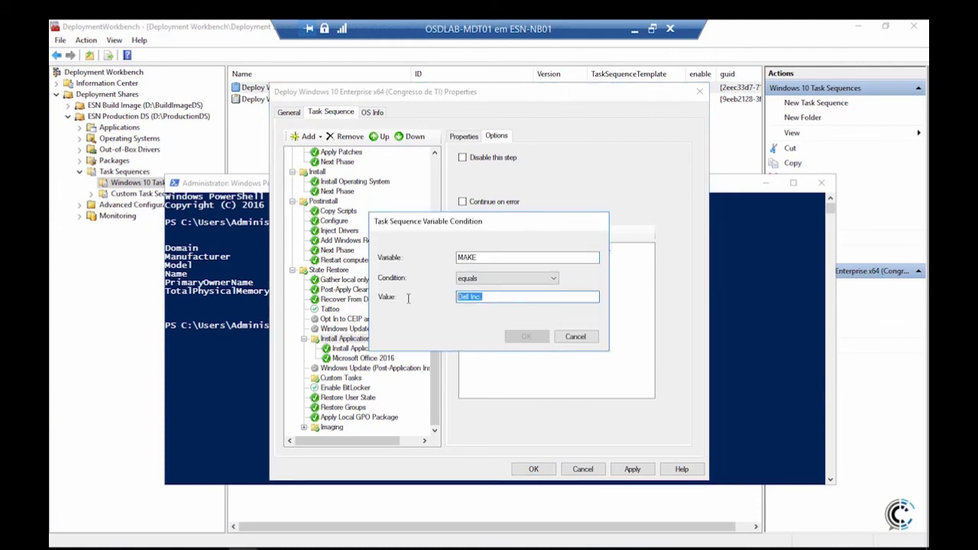
left_click(573, 337)
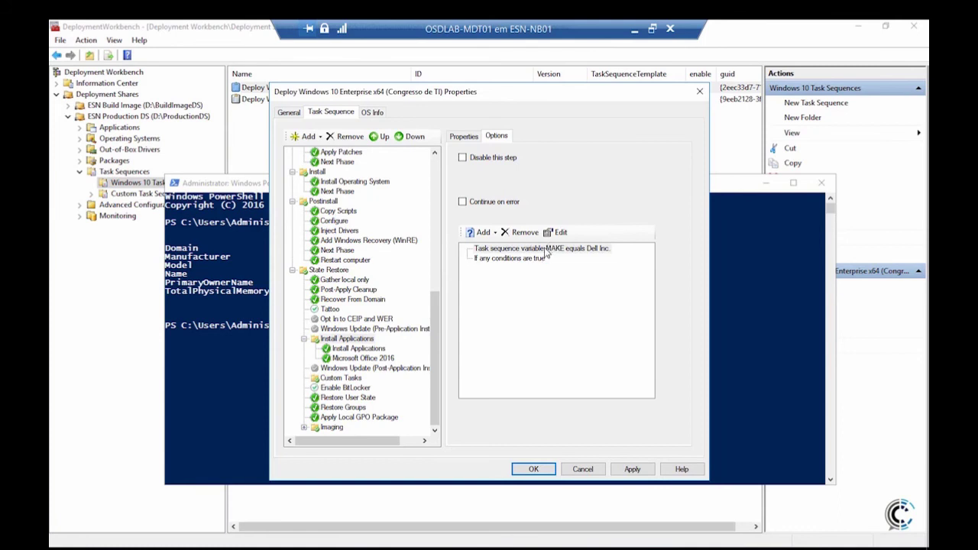
left_click(547, 249)
left_click(506, 233)
left_click(506, 250)
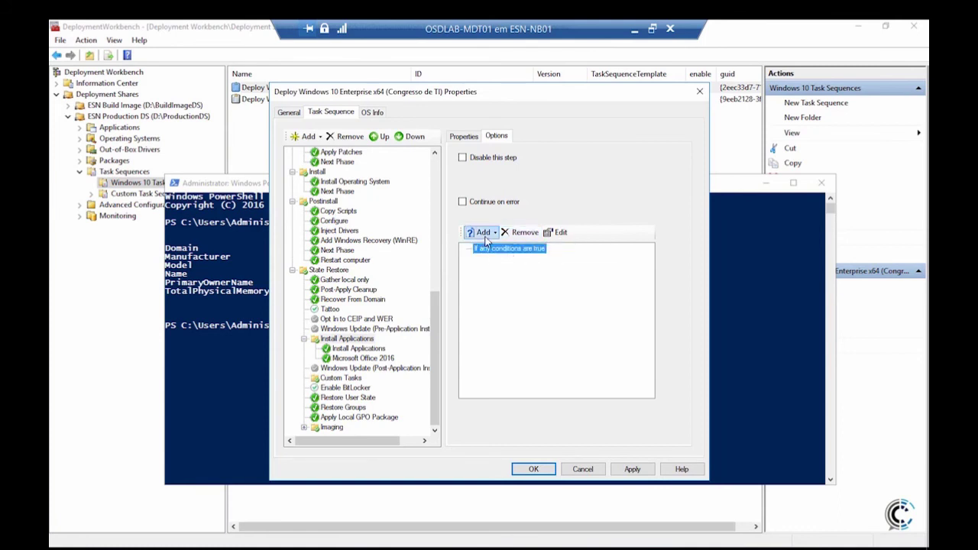
Step: Add the task sequence variable condition MAKE equals Dell Inc. under the If statement
left_click(486, 238)
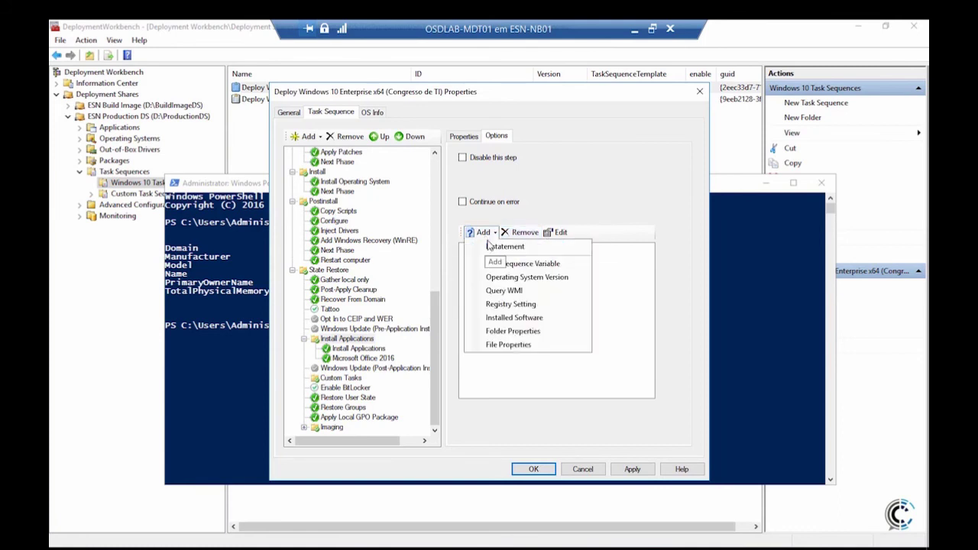
left_click(518, 264)
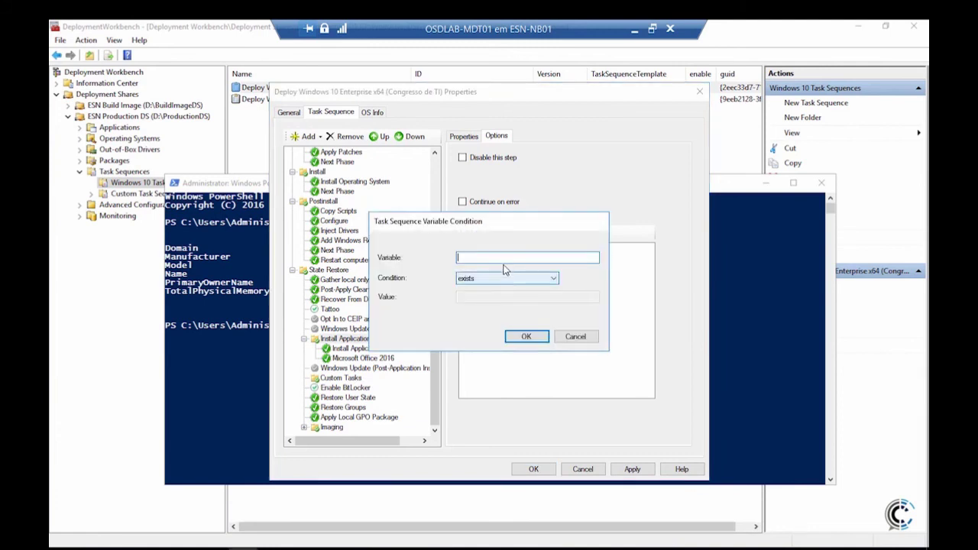
type("MAKE")
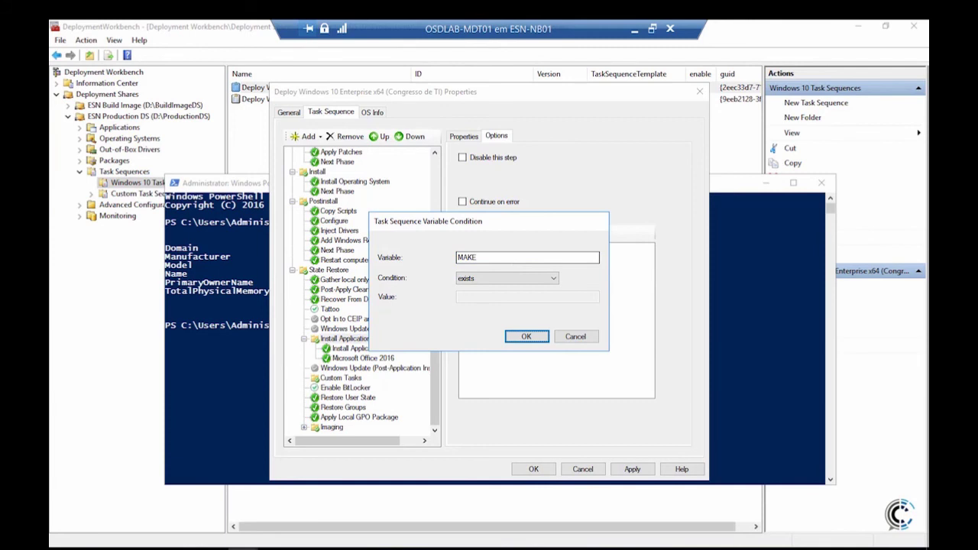
left_click(504, 278)
left_click(491, 297)
left_click(491, 298)
type("Dell Inc.")
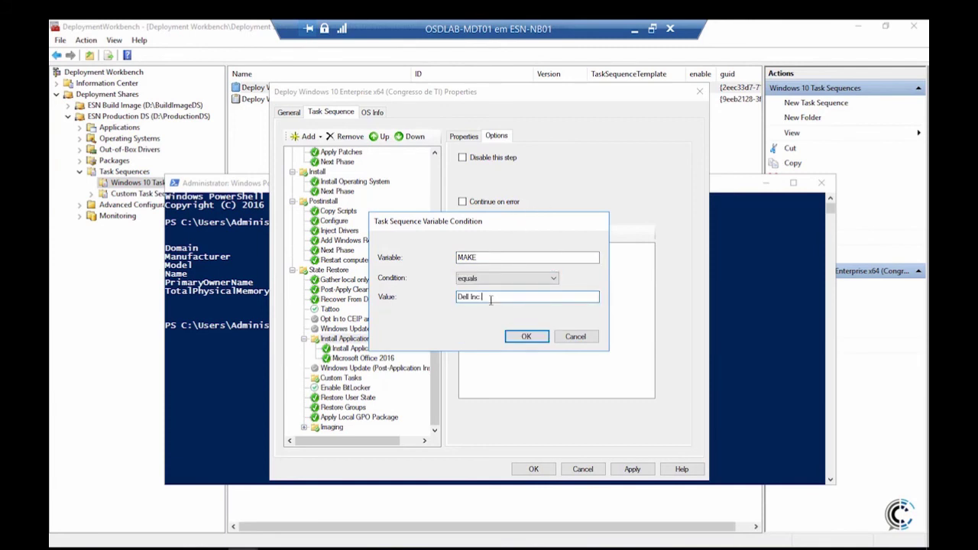
left_click(529, 336)
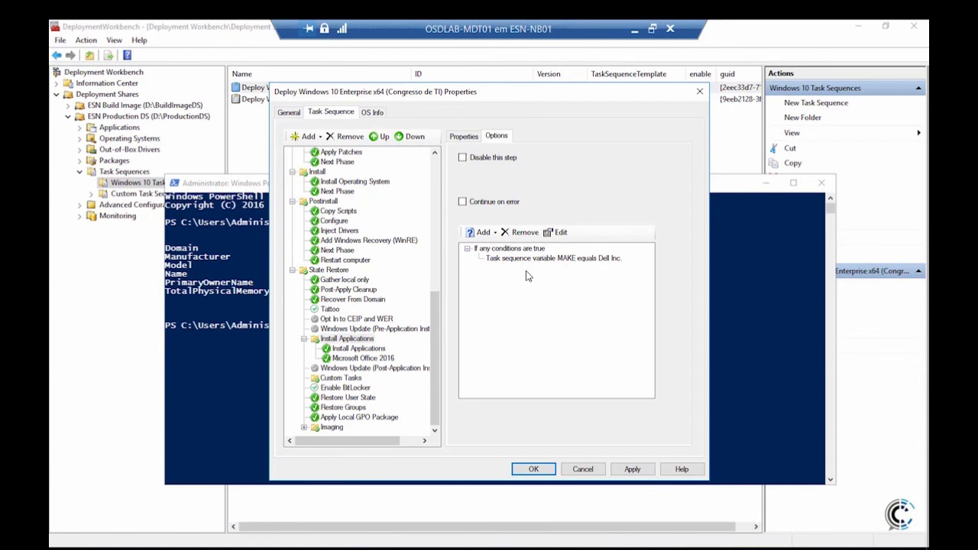
left_click(481, 233)
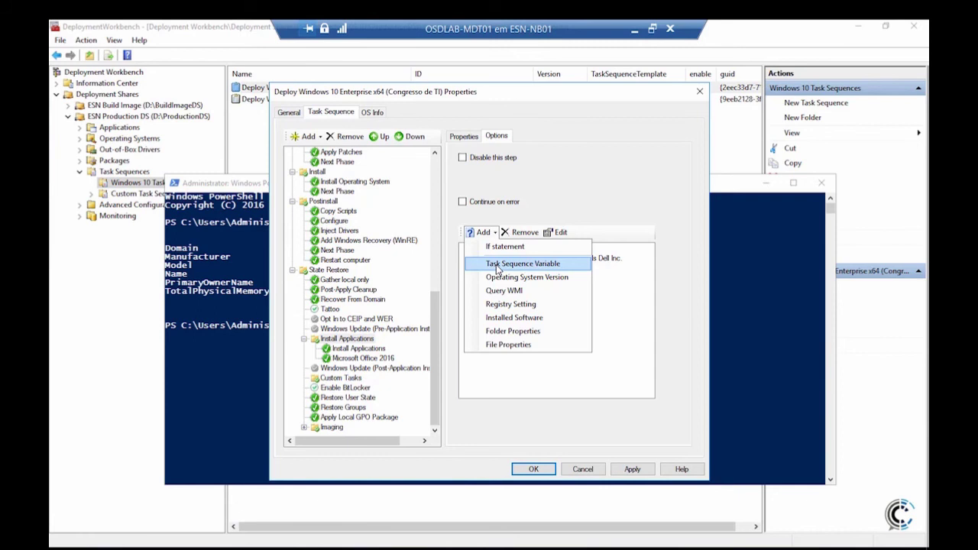
Step: Add a task sequence variable condition for MODEL using equals, leaving the value blank
left_click(497, 266)
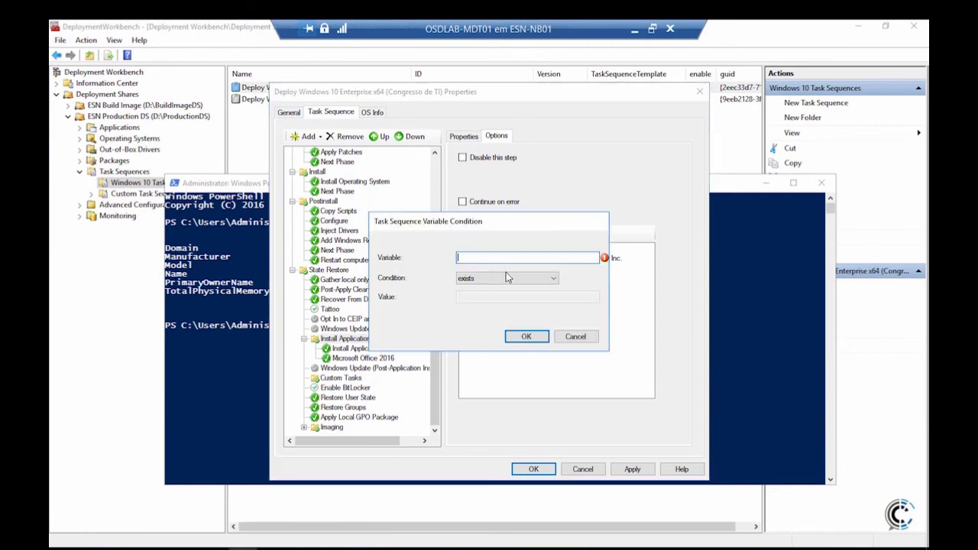
type("MO")
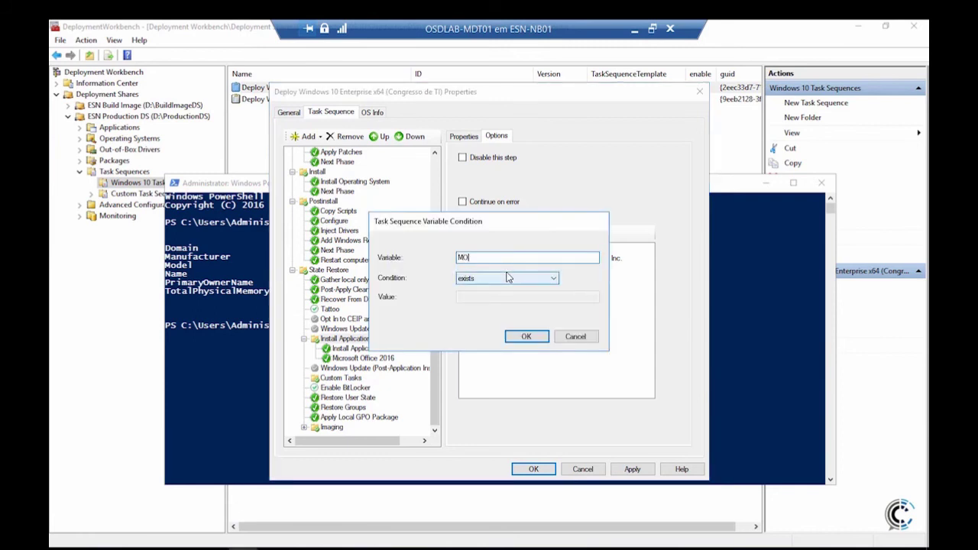
key("BackSpace")
type("O")
key("BackSpace")
type("ODEL")
key("Tab")
key("Down")
key("Tab")
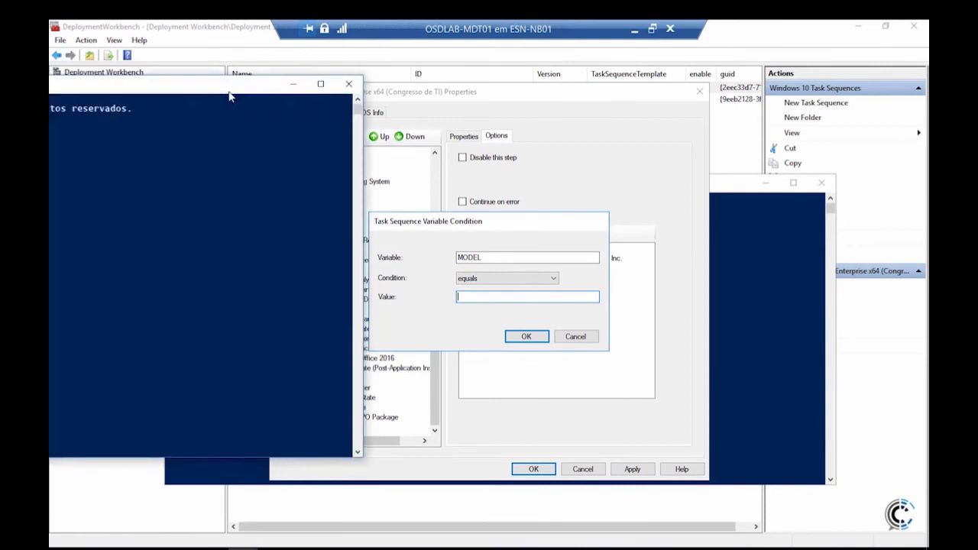
Step: Run Get-WmiObject Win32_ComputerSystem in PowerShell
type("get")
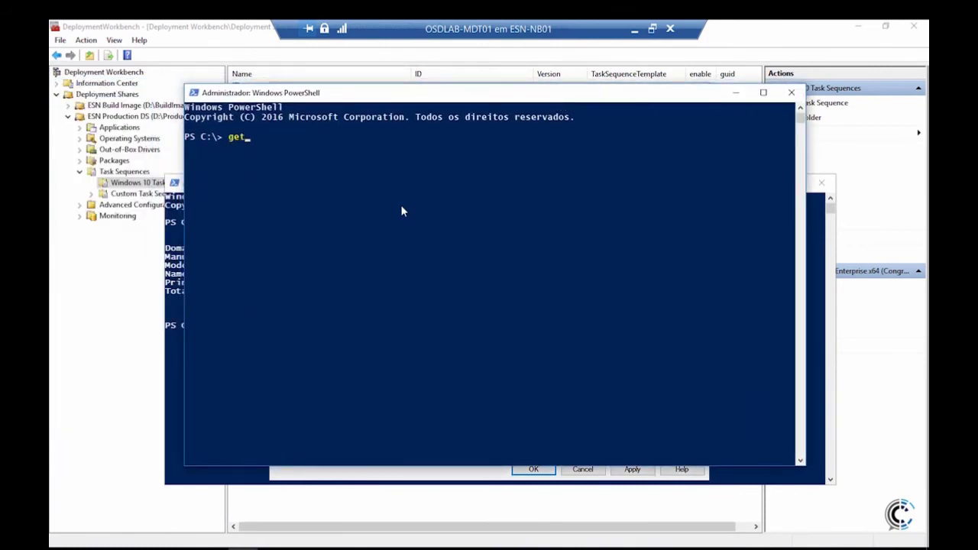
type("-wm")
key("Tab")
type("Win32")
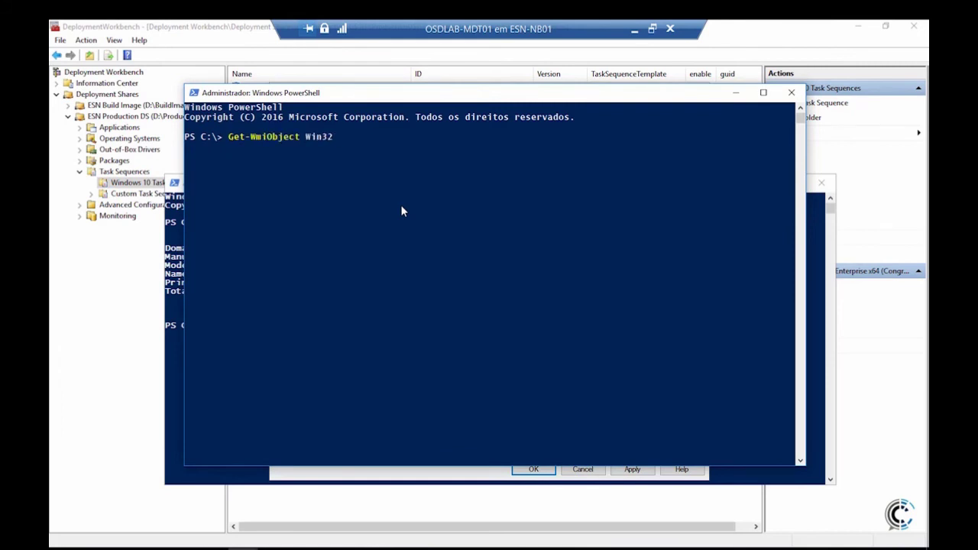
type("_ComputerSystem")
key("Return")
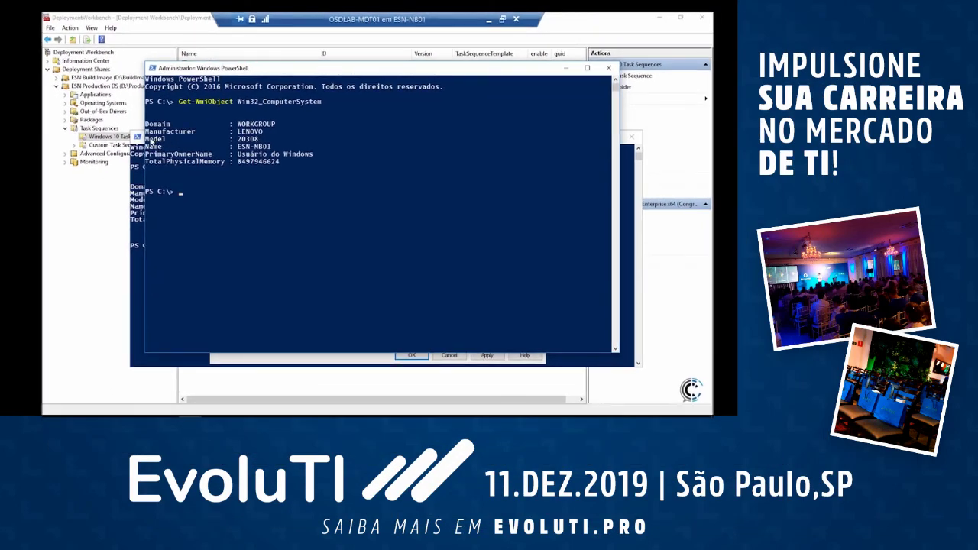
Step: Copy the Model value 20308 from the command output
left_click_drag(145, 139, 260, 141)
right_click(260, 142)
left_click(240, 140)
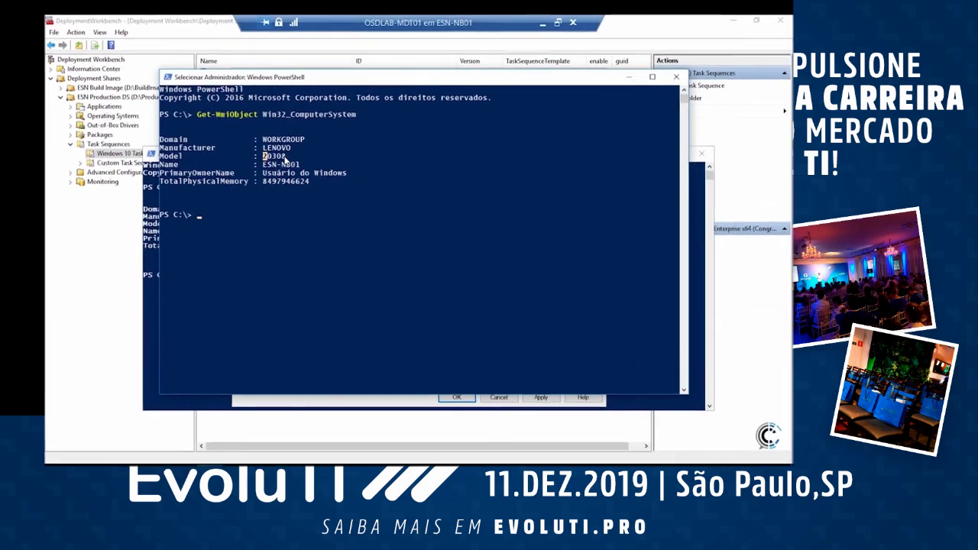
left_click(284, 157, "shift")
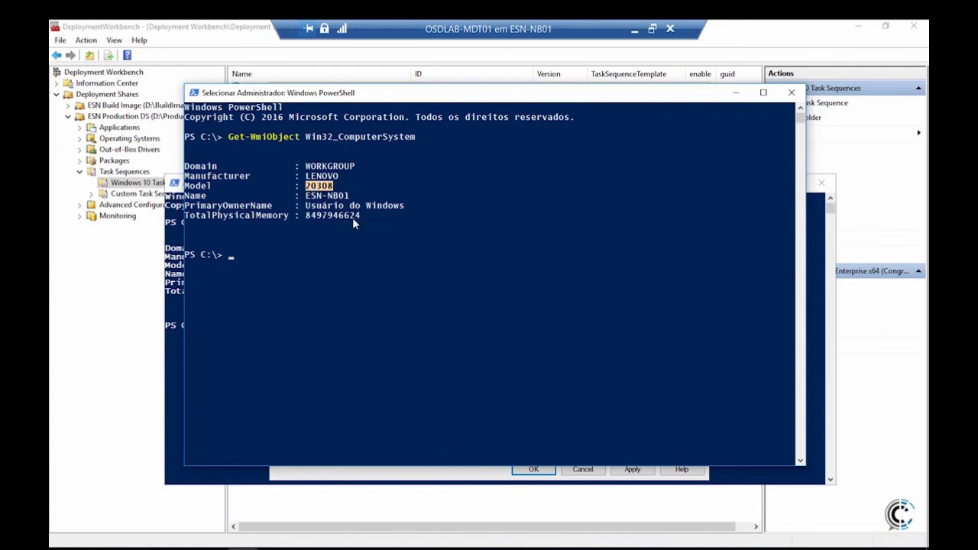
right_click(322, 194)
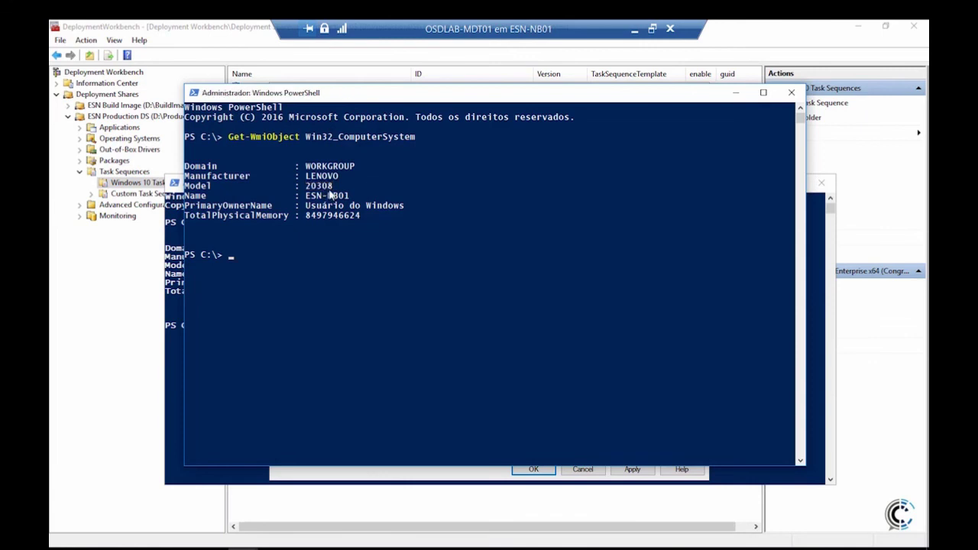
Step: Back in Deployment Workbench, paste 20308 as the MODEL value and confirm the condition
left_click(167, 357)
left_click(167, 357)
left_click(240, 546)
left_click(310, 490)
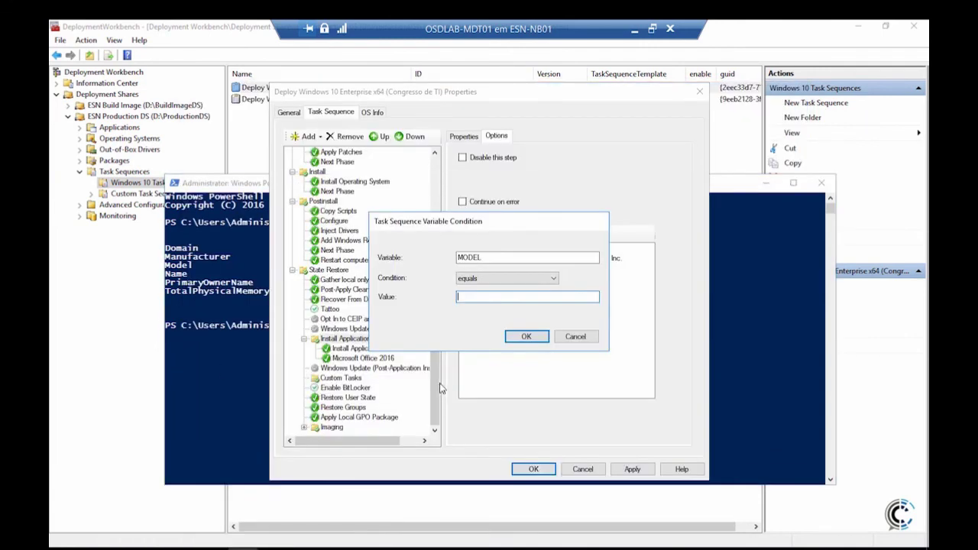
right_click(496, 298)
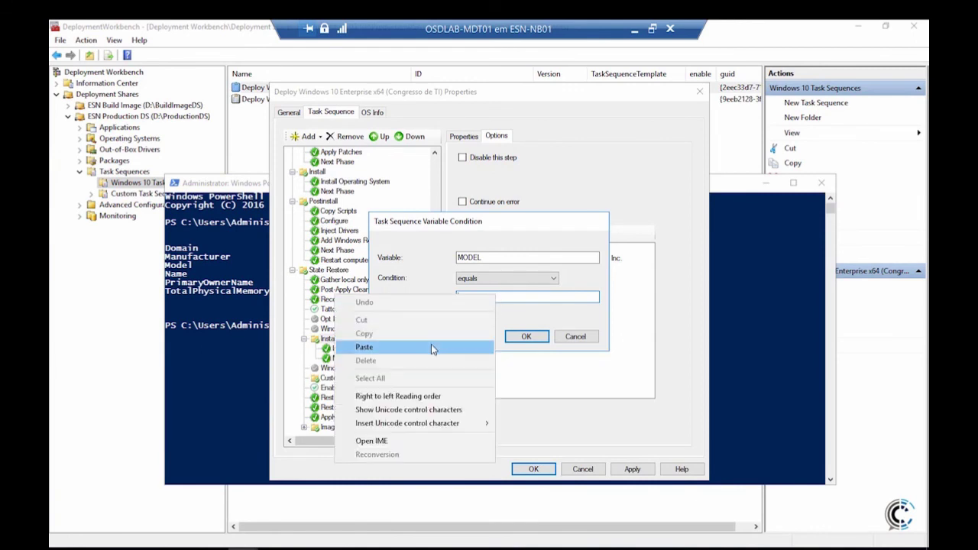
left_click(431, 344)
left_click(524, 336)
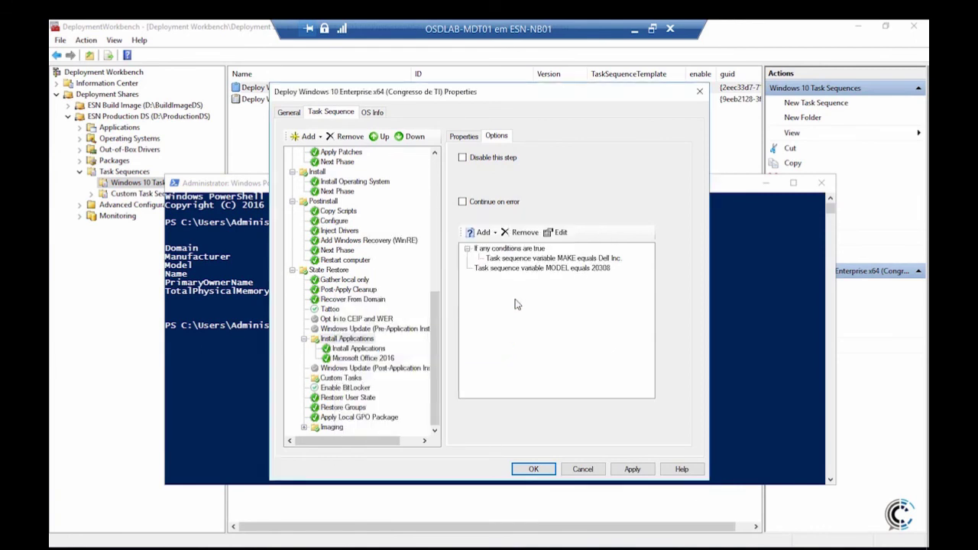
Step: Replace the misplaced MODEL condition with MODEL equals 20308 under the If any statement
left_click(486, 269)
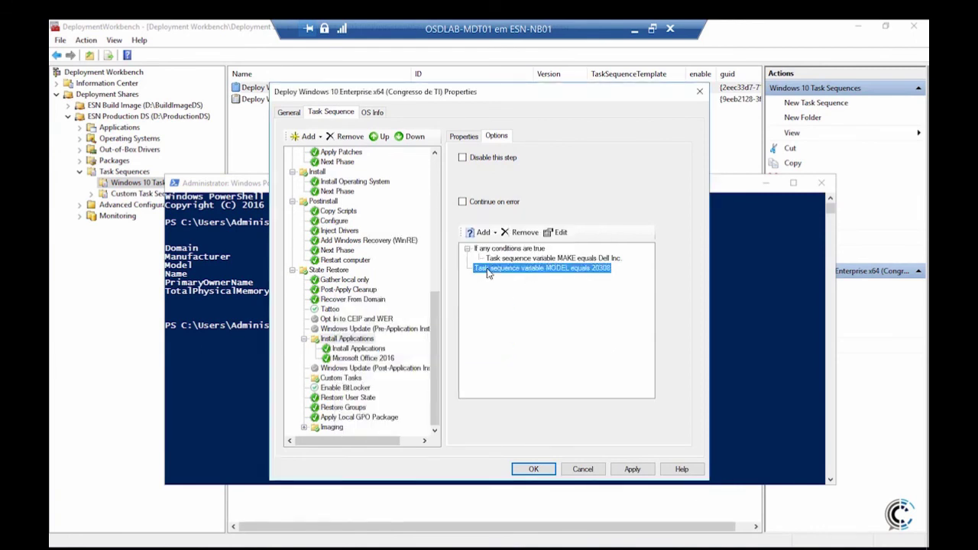
left_click(524, 235)
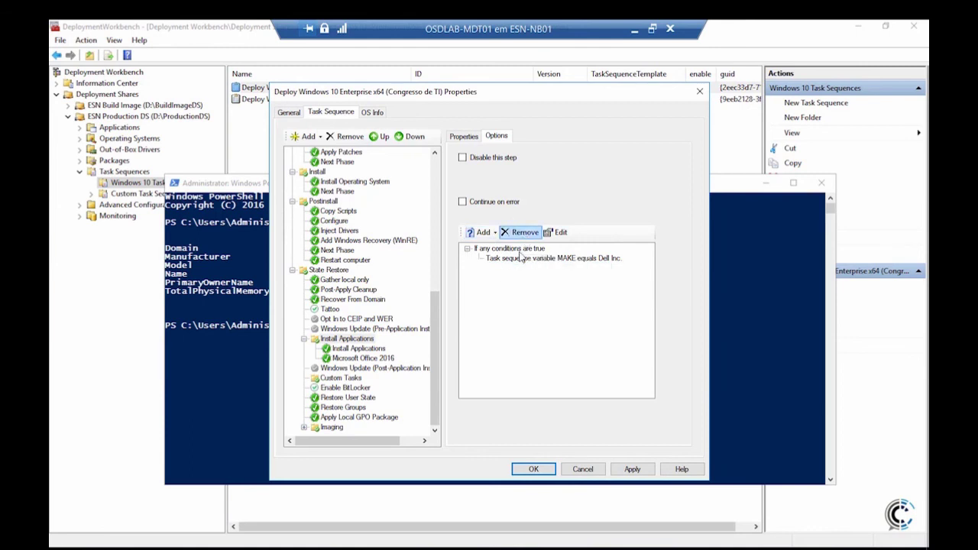
left_click(486, 234)
left_click(509, 263)
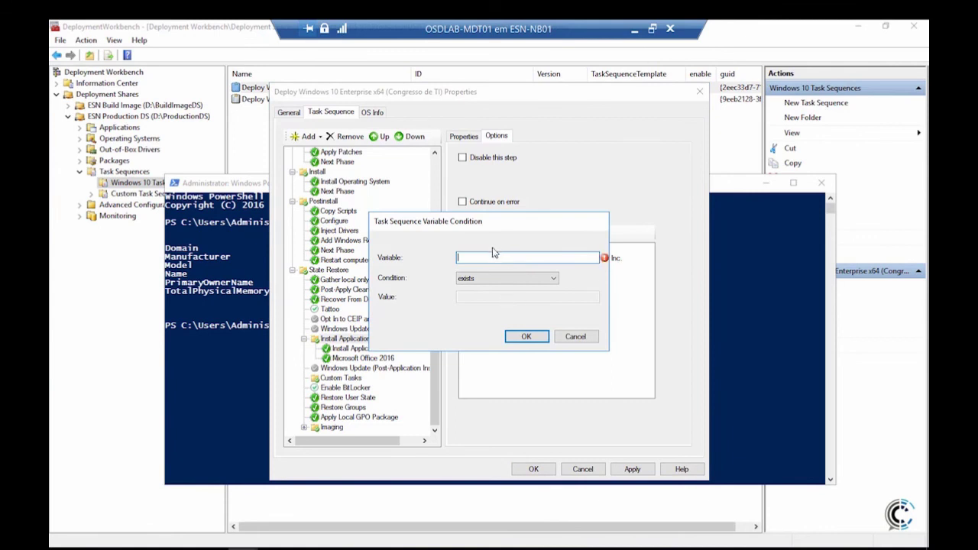
type("MODEL")
key("Tab")
key("Down")
key("Down")
key("Up")
key("Tab")
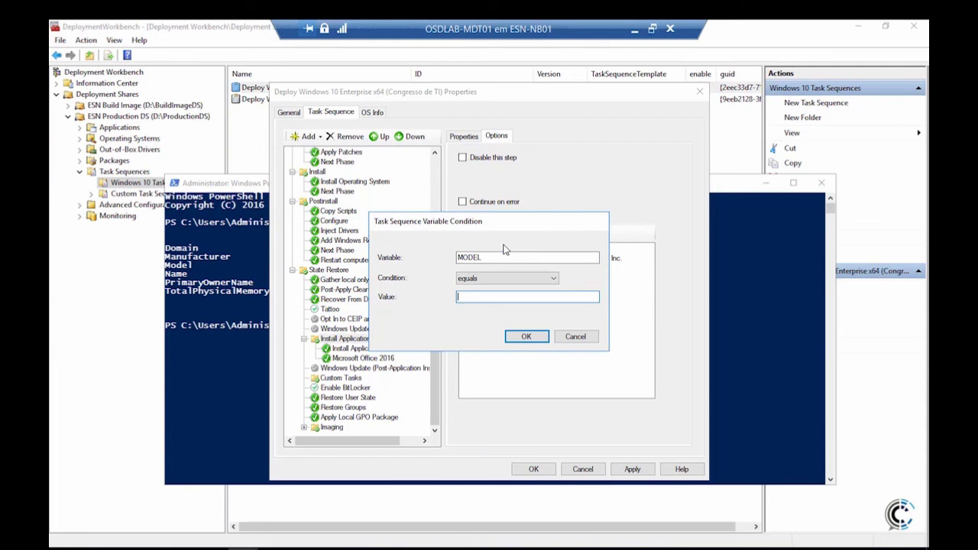
type("20308")
left_click(525, 336)
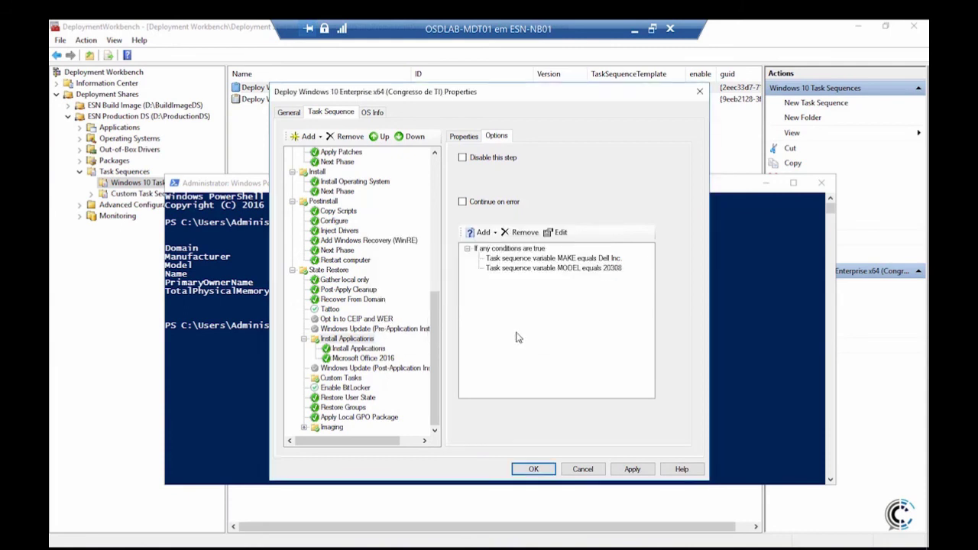
Step: Review the MAKE equals Dell Inc. and MODEL equals 20308 conditions on Install Applications
left_click(524, 271)
left_click(528, 259)
left_click(529, 268)
left_click(533, 259)
left_click(538, 267)
left_click(538, 260)
left_click(544, 259)
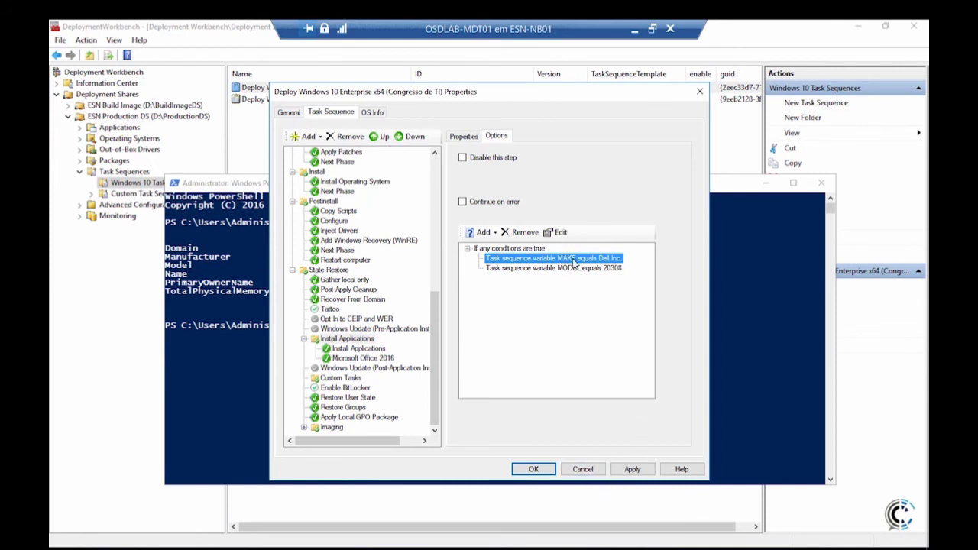
left_click(347, 340)
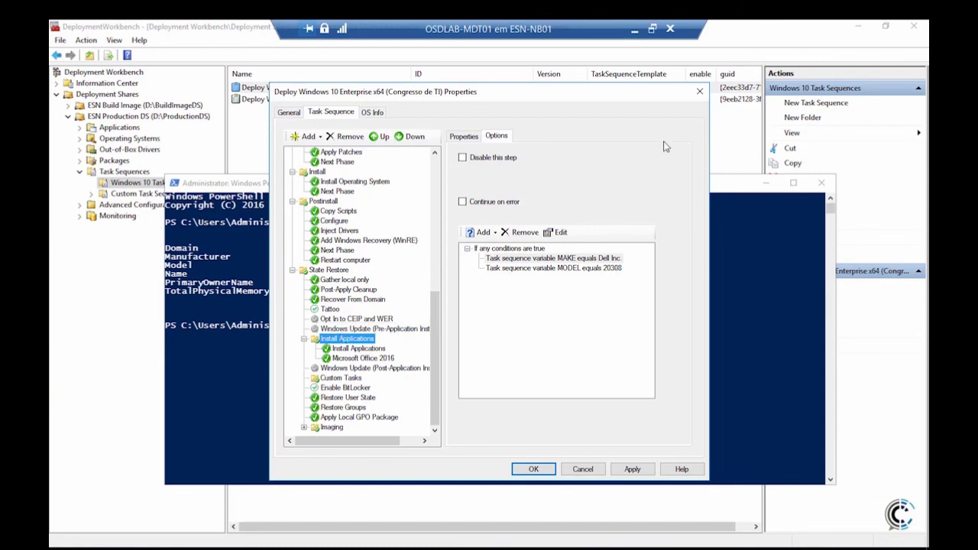
left_click(609, 273)
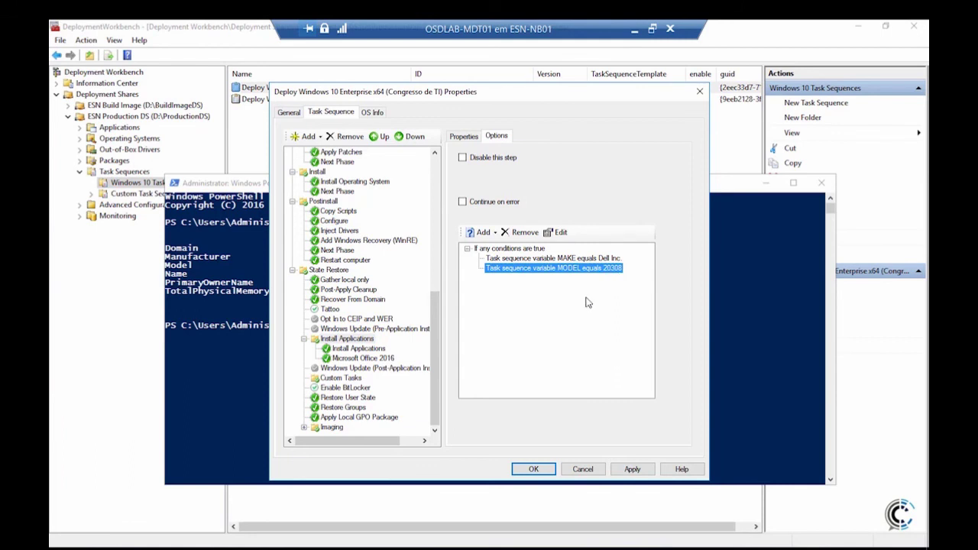
left_click(368, 371)
left_click(402, 358)
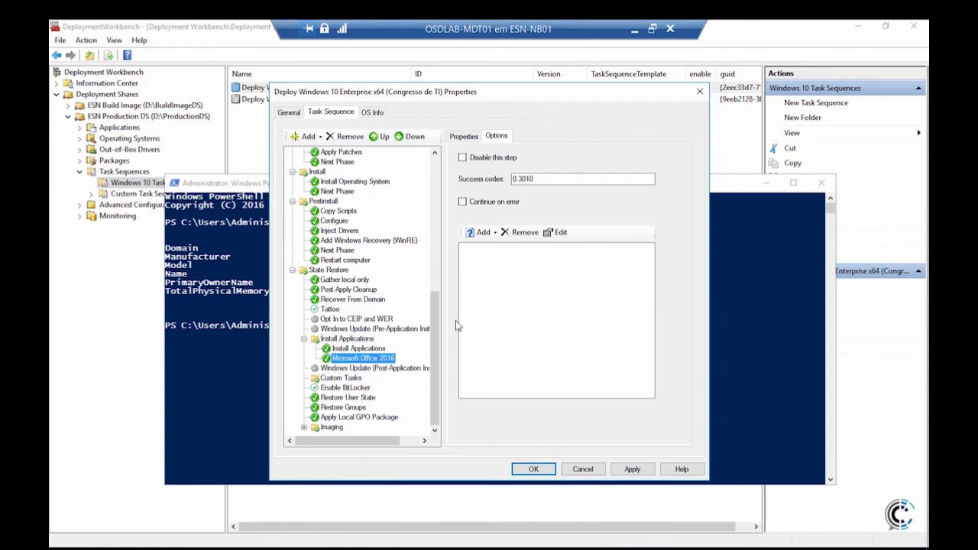
left_click(353, 338)
left_click(564, 259)
left_click(564, 268)
left_click(583, 259)
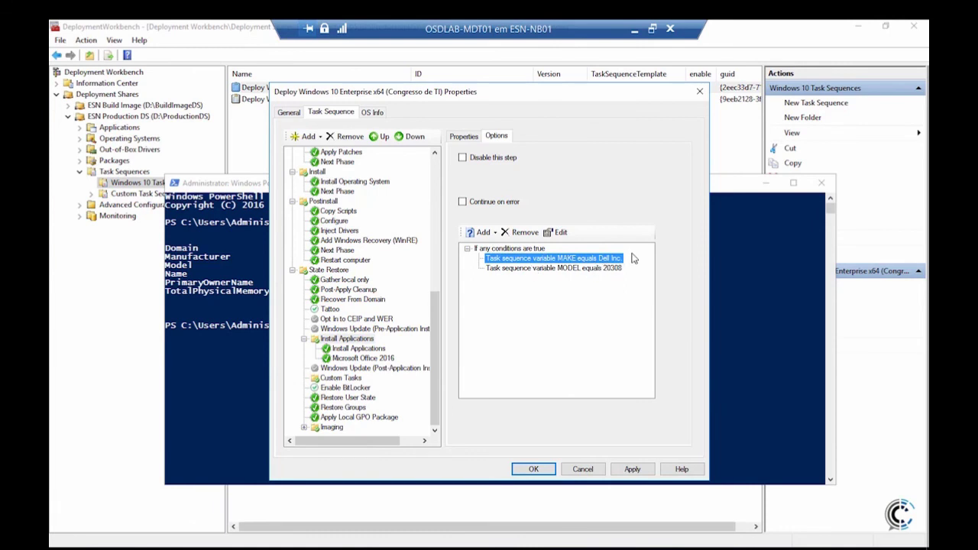
left_click(600, 268)
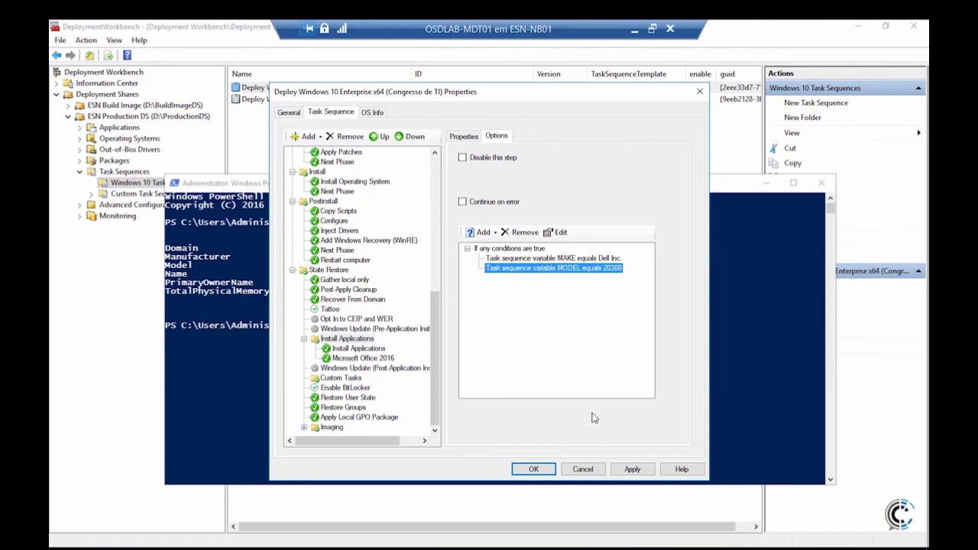
left_click(369, 358)
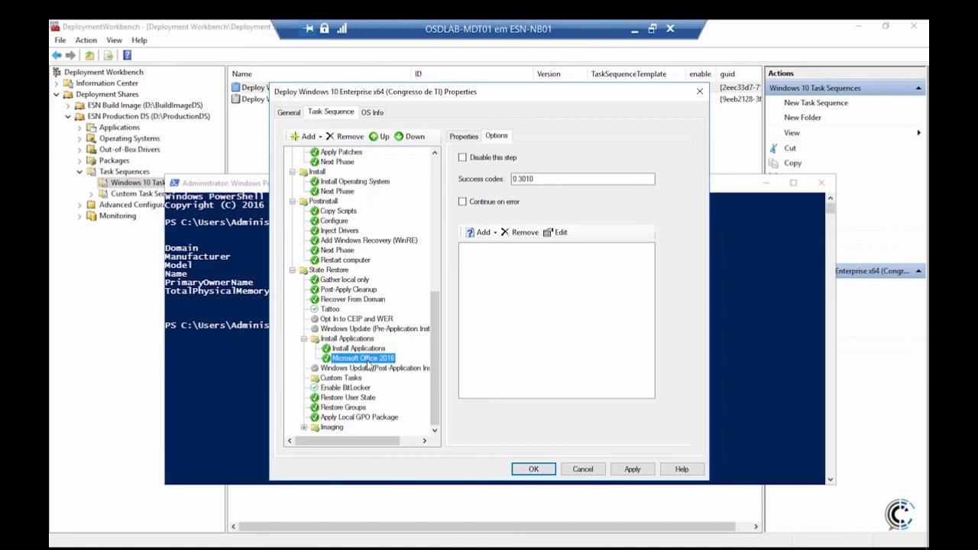
scroll(406, 299, "up", 10)
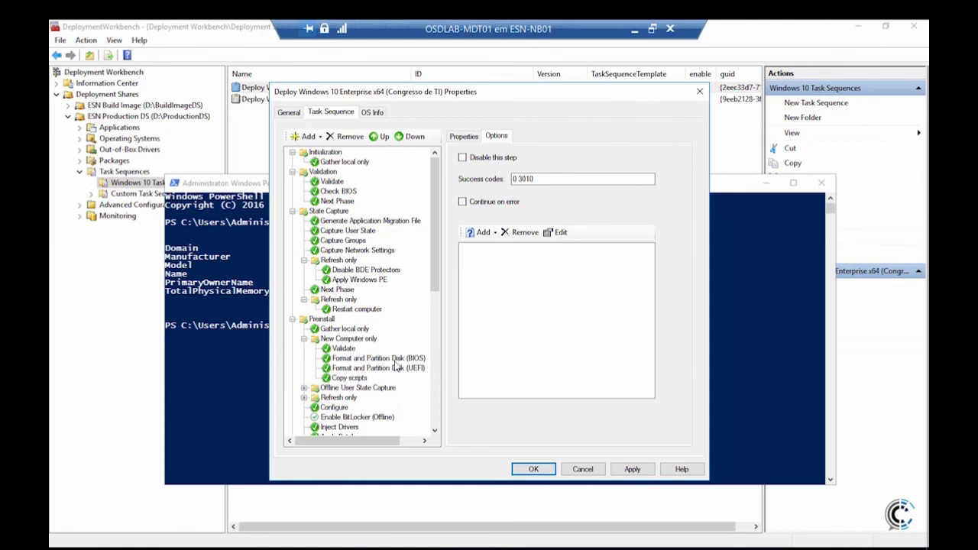
scroll(396, 366, "down", 8)
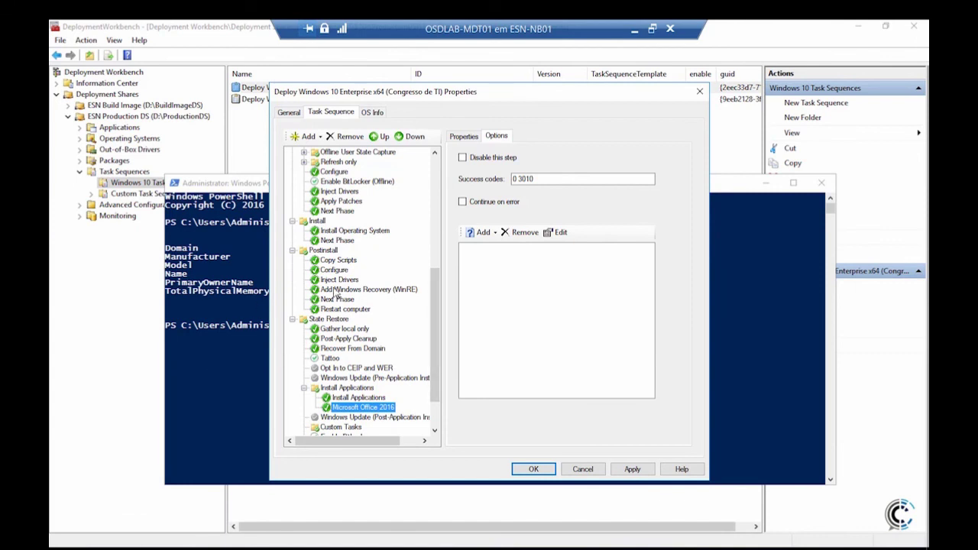
scroll(334, 276, "up", 8)
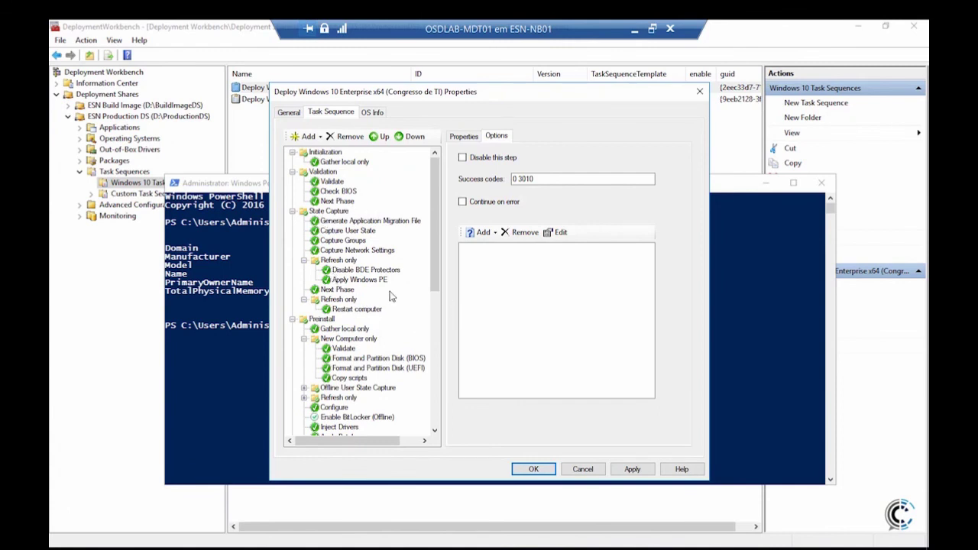
scroll(390, 296, "down", 2)
Step: Add a Set Task Sequence Variable step after Enable BitLocker (Offline) in Preinstall
left_click(339, 369)
left_click(343, 359)
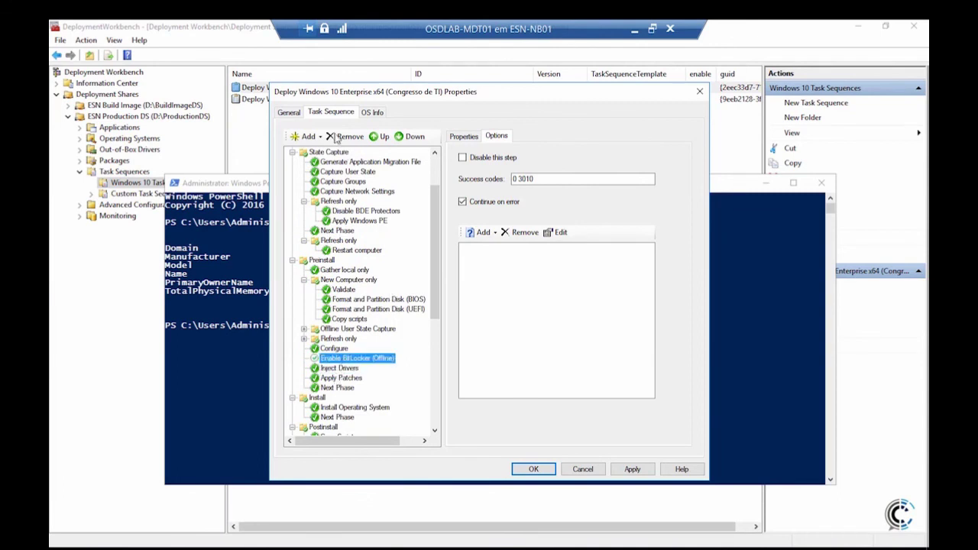
left_click(309, 137)
mouse_move(323, 169)
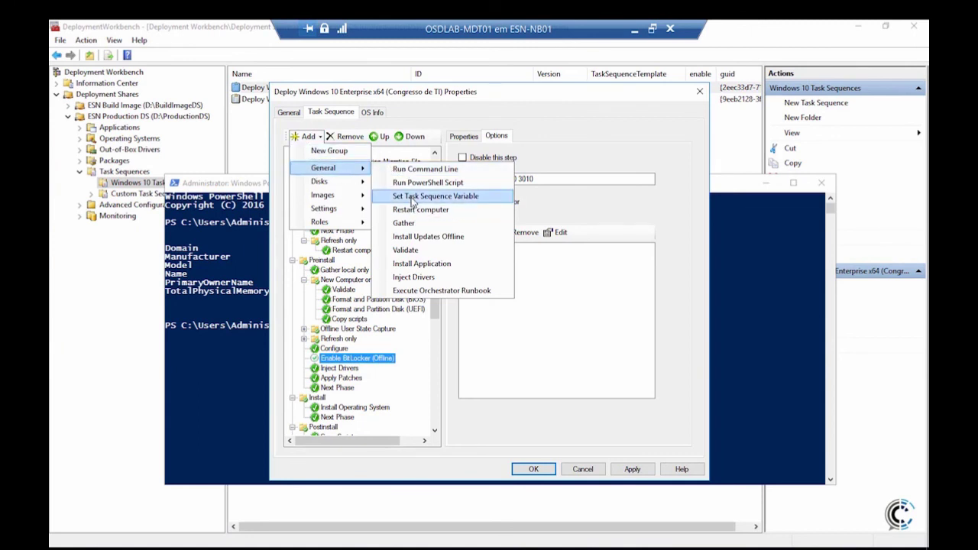
left_click(411, 200)
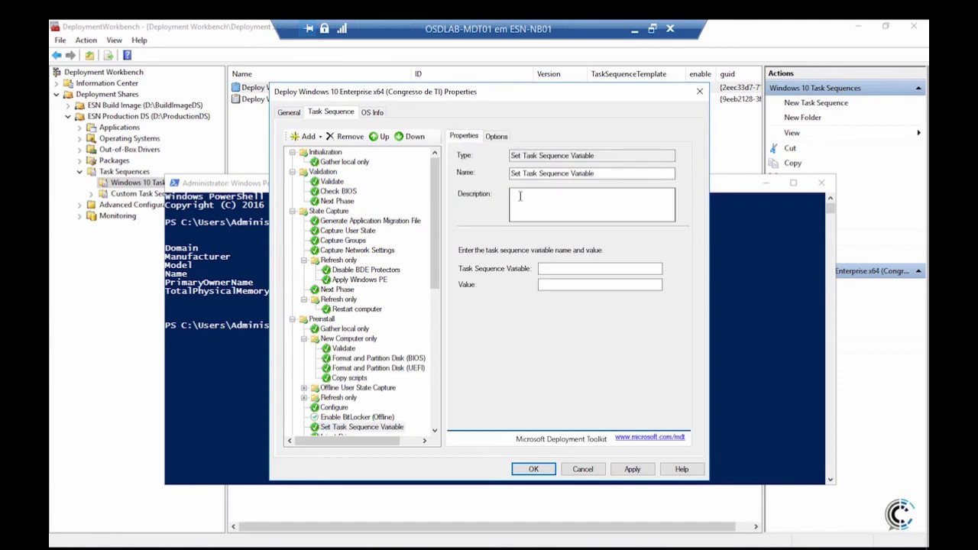
Step: Set variable DriverGroup001 to the value Windows 10 x64\%MAKE%\%MODEL%
left_click_drag(634, 173, 511, 174)
left_click(600, 269)
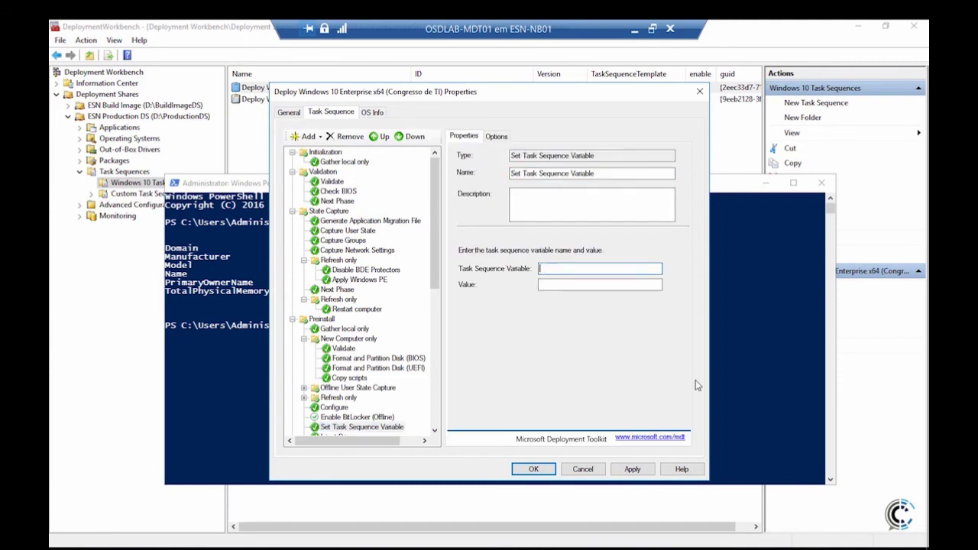
type("DriverGroup001")
key("Tab")
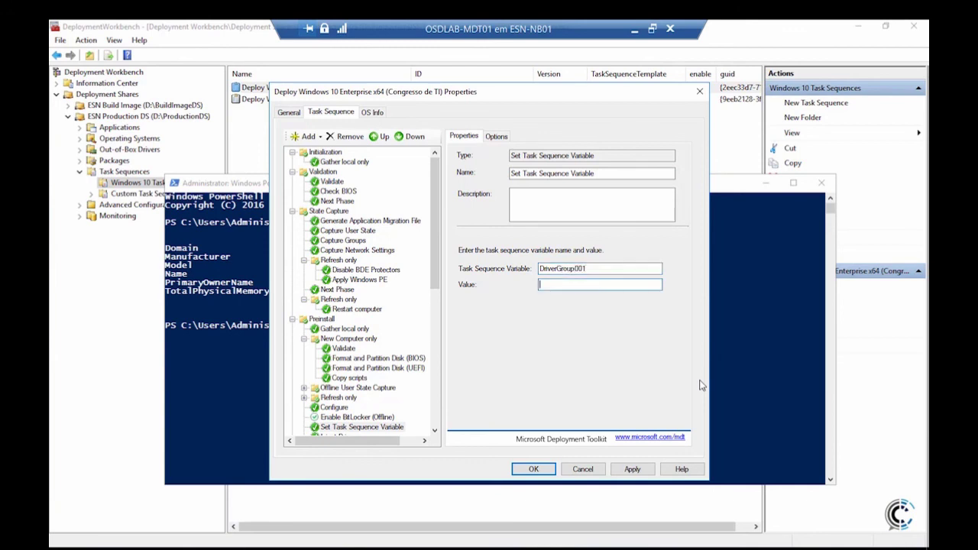
type("Windows 10 x64\\")
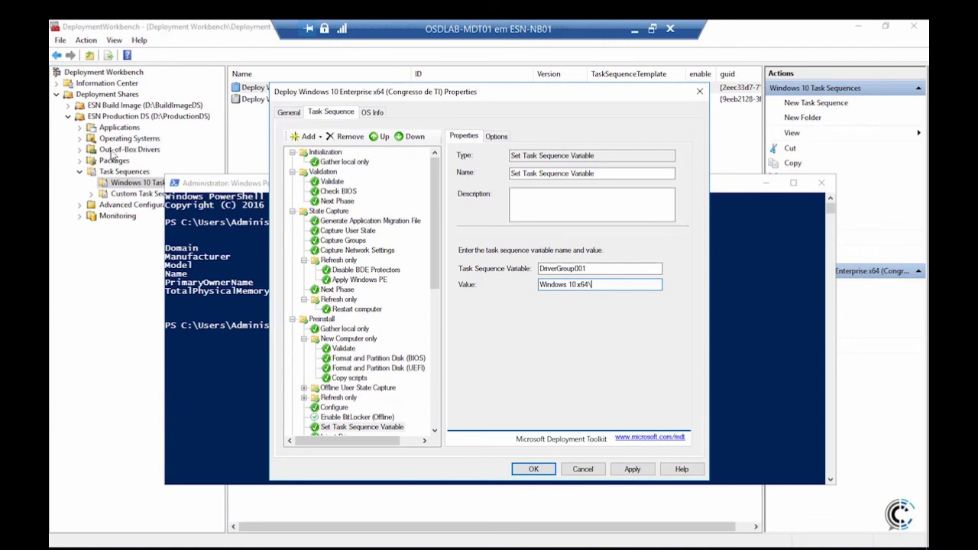
type("%%")
type("MAKE")
type("\\")
type("M")
key("BackSpace")
type("%\\%MODEL%")
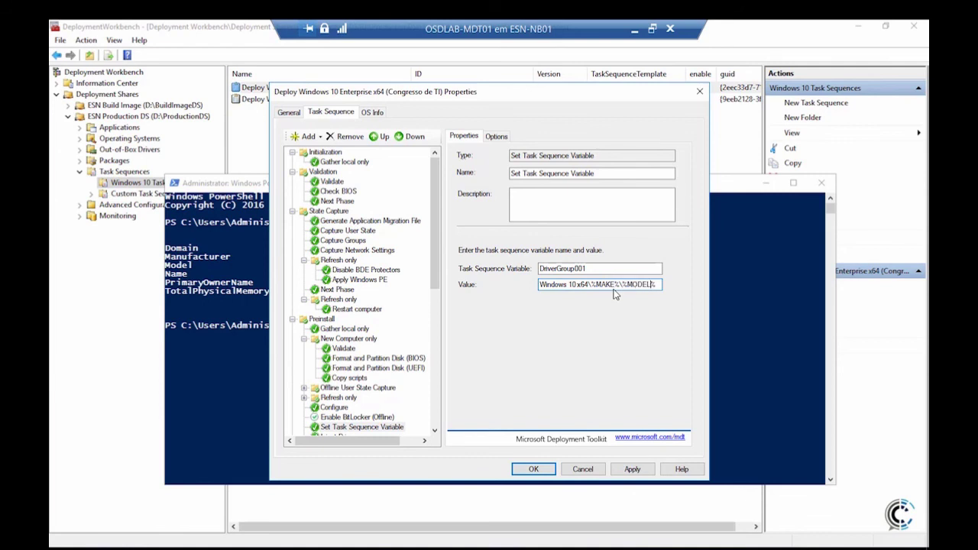
key("shift+Left")
key("shift+Left")
key("shift+Left")
key("shift+Left")
key("shift+Left")
key("shift+Left")
key("shift+Left")
key("shift+Left")
key("shift+Left")
key("shift+Left")
key("shift+Left")
key("shift+Left")
key("shift+Left")
key("shift+Left")
key("shift+Left")
key("shift+Left")
key("shift+Left")
key("shift+Left")
key("shift+Left")
key("shift+Left")
key("shift+Right")
key("shift+Right")
key("shift+Right")
key("shift+Right")
key("shift+Right")
key("shift+Right")
key("shift+Right")
key("shift+Right")
key("shift+Right")
key("shift+Right")
key("shift+Right")
key("shift+Right")
key("shift+Right")
key("shift+Right")
key("shift+Right")
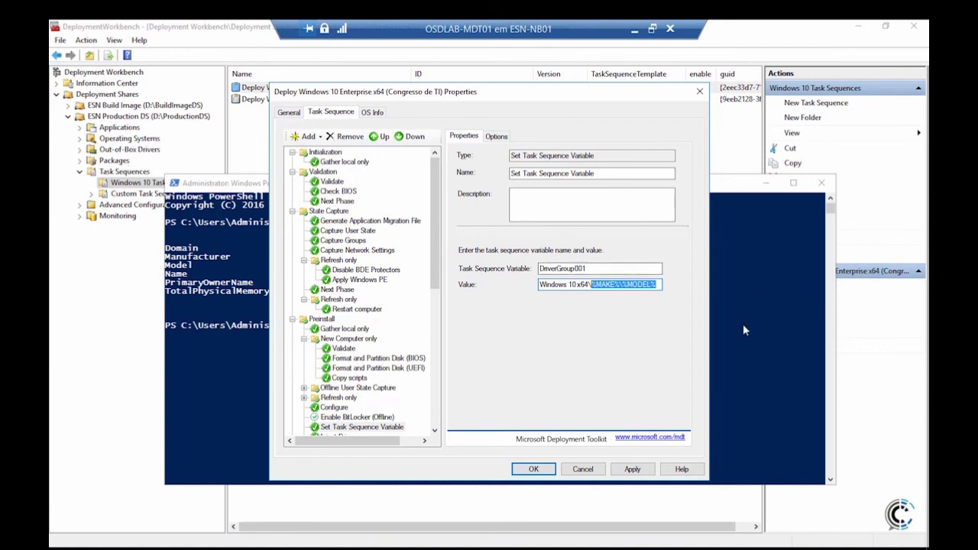
left_click(660, 284)
left_click_drag(659, 284, 487, 294)
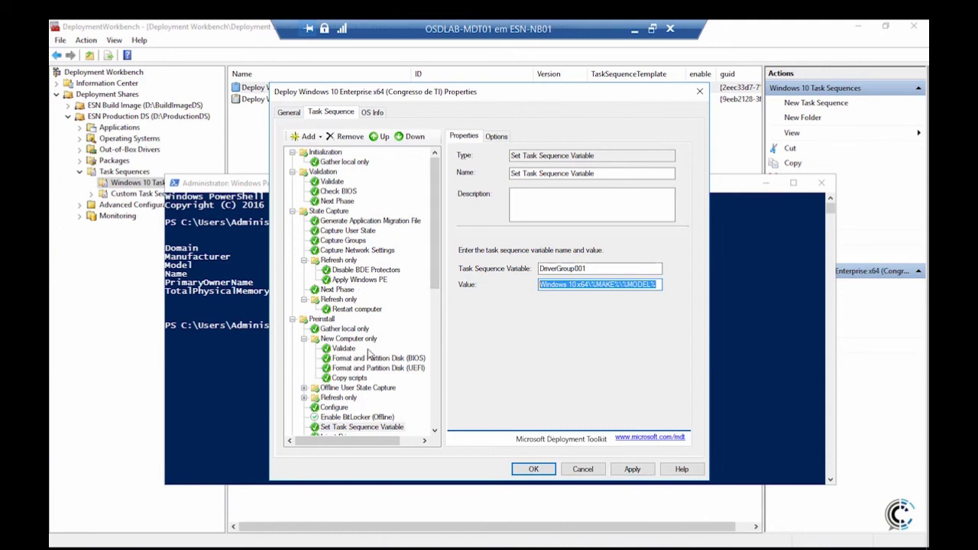
scroll(386, 303, "down", 4)
Step: Set Inject Drivers to selection profile Nothing, installing all drivers from it
left_click(338, 319)
left_click(493, 263)
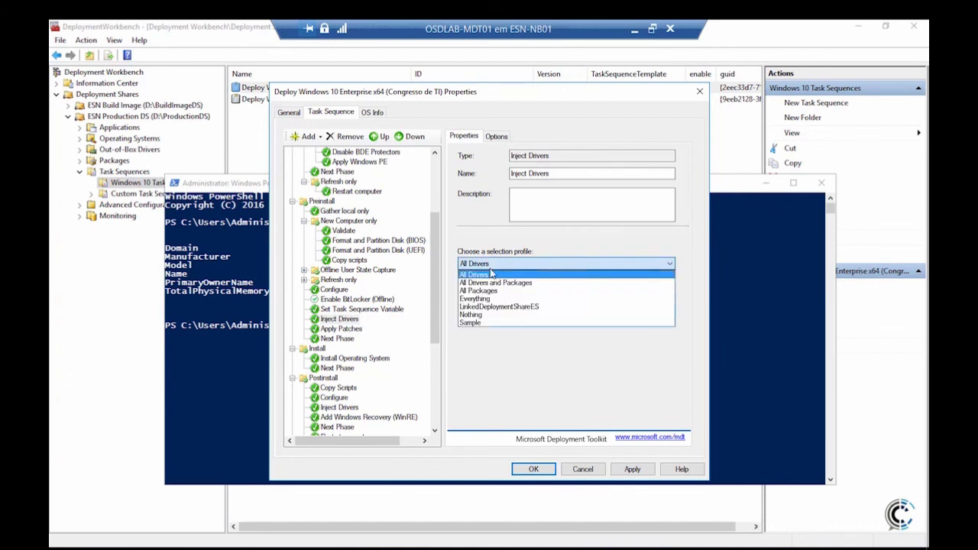
left_click(486, 315)
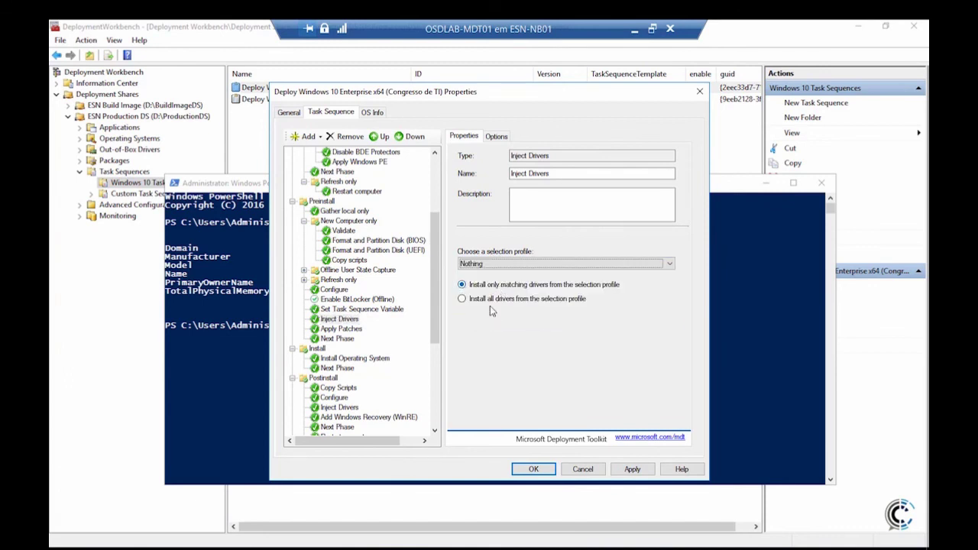
left_click(486, 299)
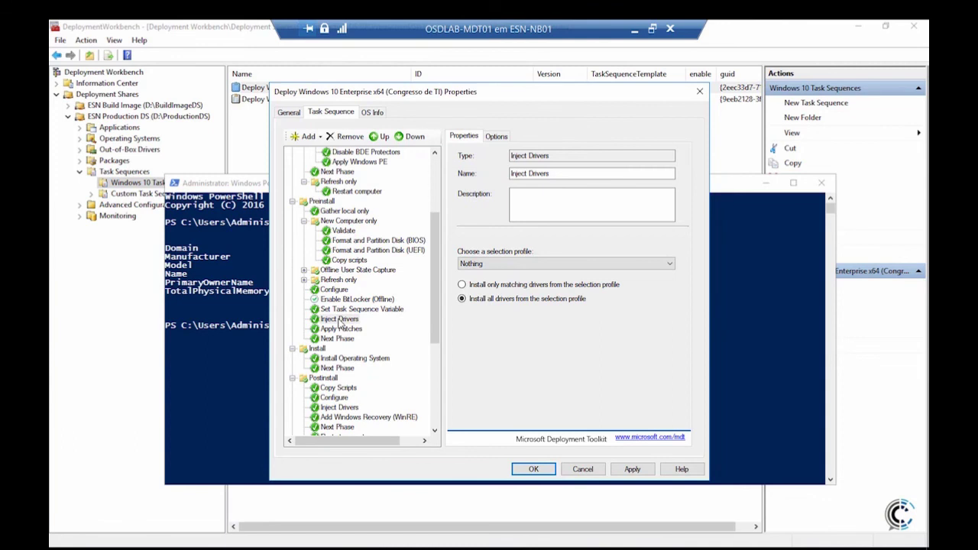
Step: Recheck the DriverGroup001 value path and review the Inject Drivers settings
left_click(363, 310)
left_click_drag(608, 288, 461, 289)
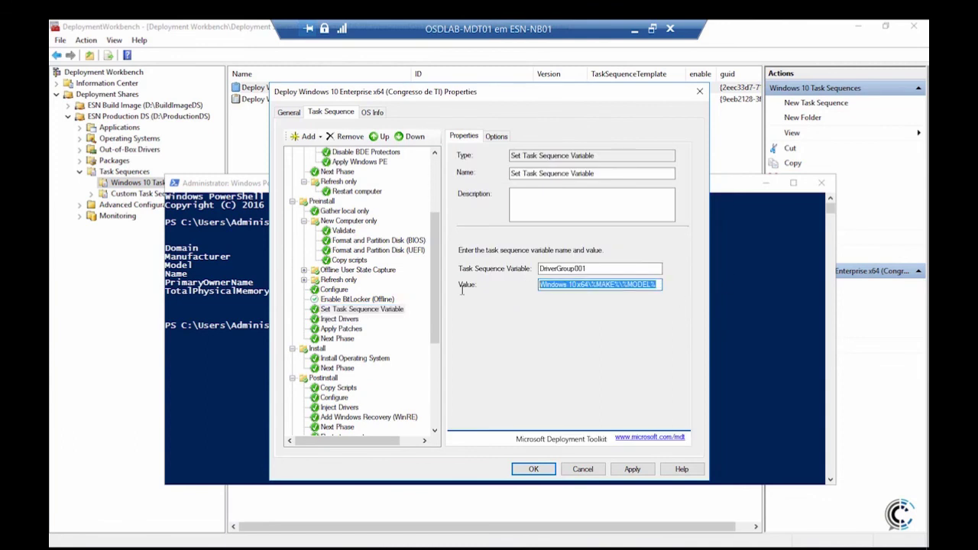
left_click(342, 320)
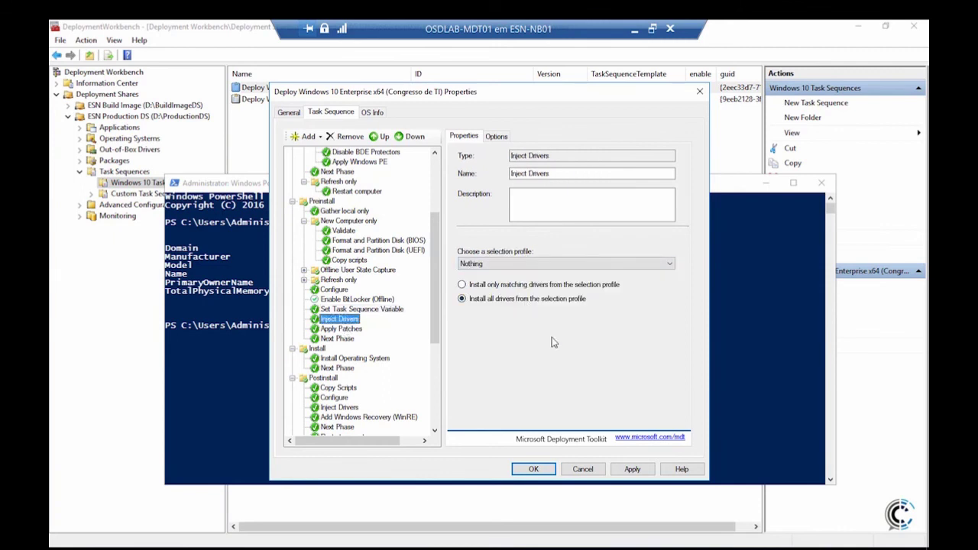
scroll(393, 327, "down", 2)
scroll(393, 327, "up", 3)
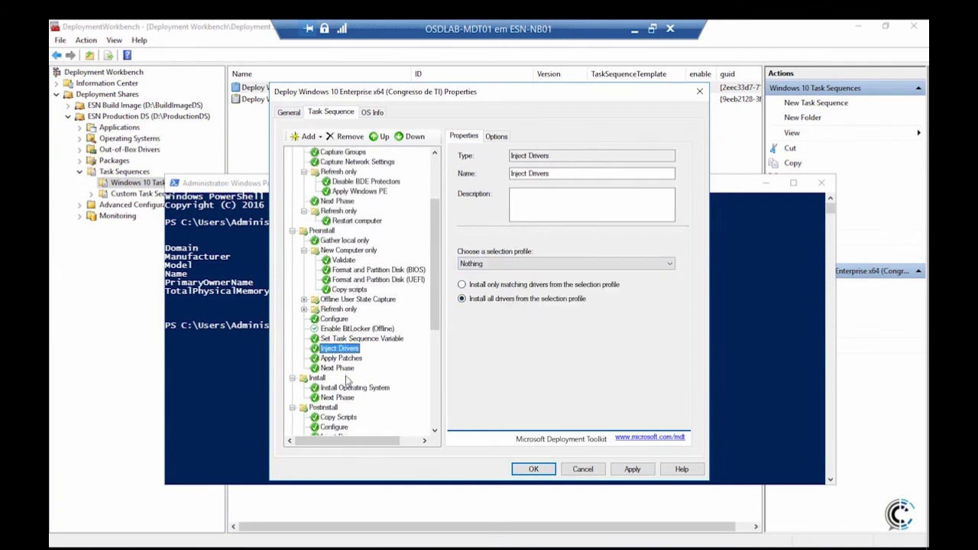
scroll(348, 382, "down", 3)
scroll(347, 381, "up", 3)
scroll(346, 380, "down", 10)
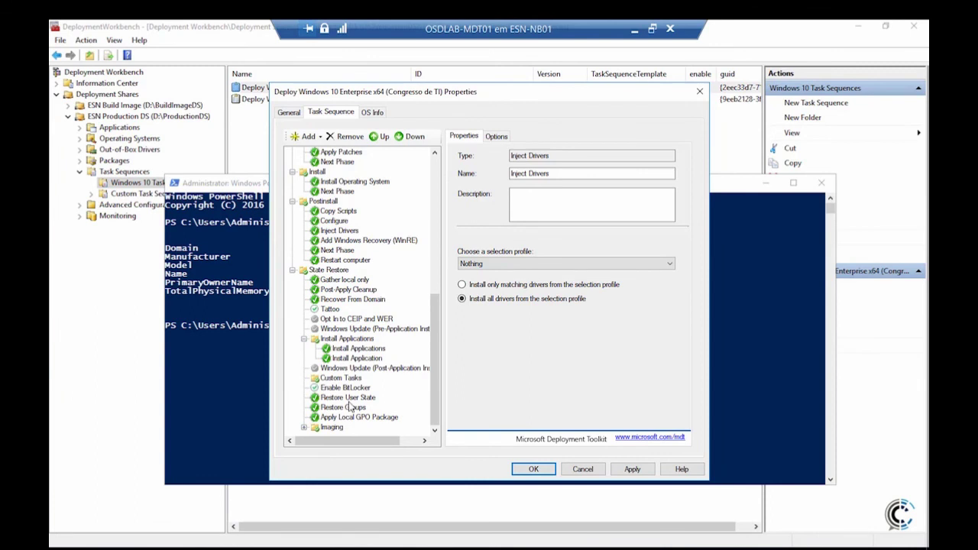
scroll(350, 409, "up", 10)
scroll(350, 409, "down", 10)
left_click(361, 339)
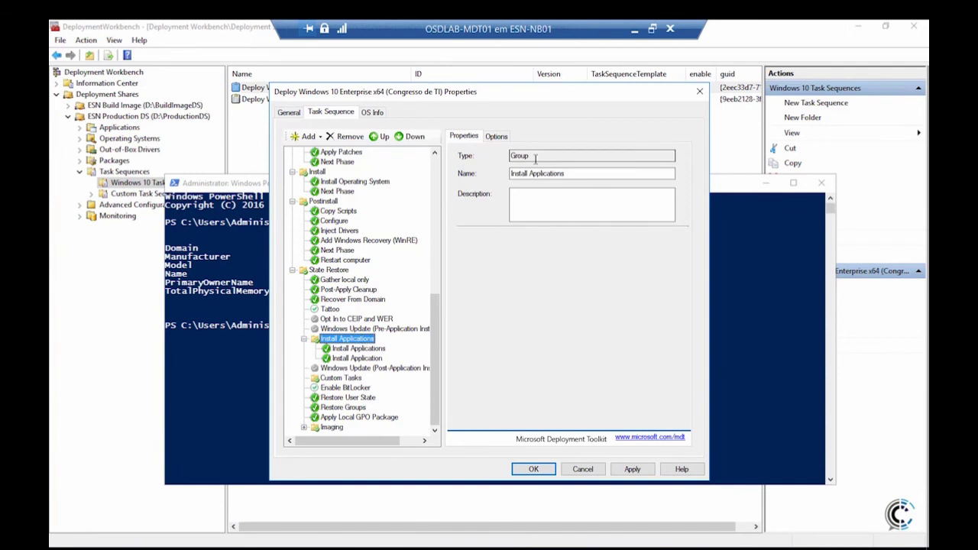